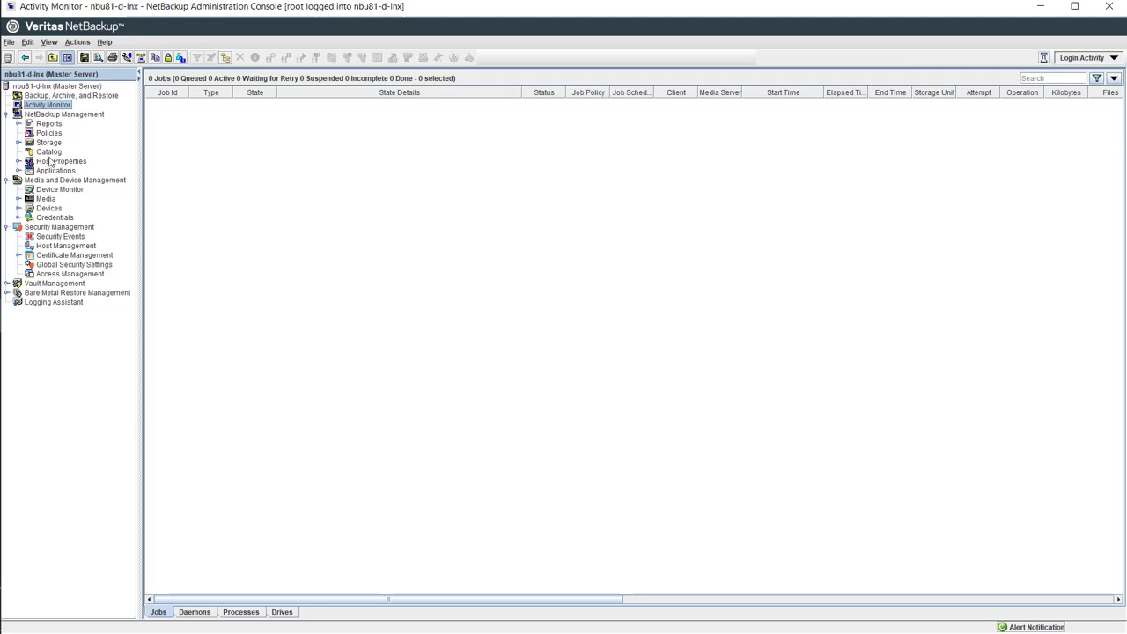
# Step: Search the backup catalog for images from 25-Dec-2003 to 26-Dec-2018
pyautogui.click(48, 152)
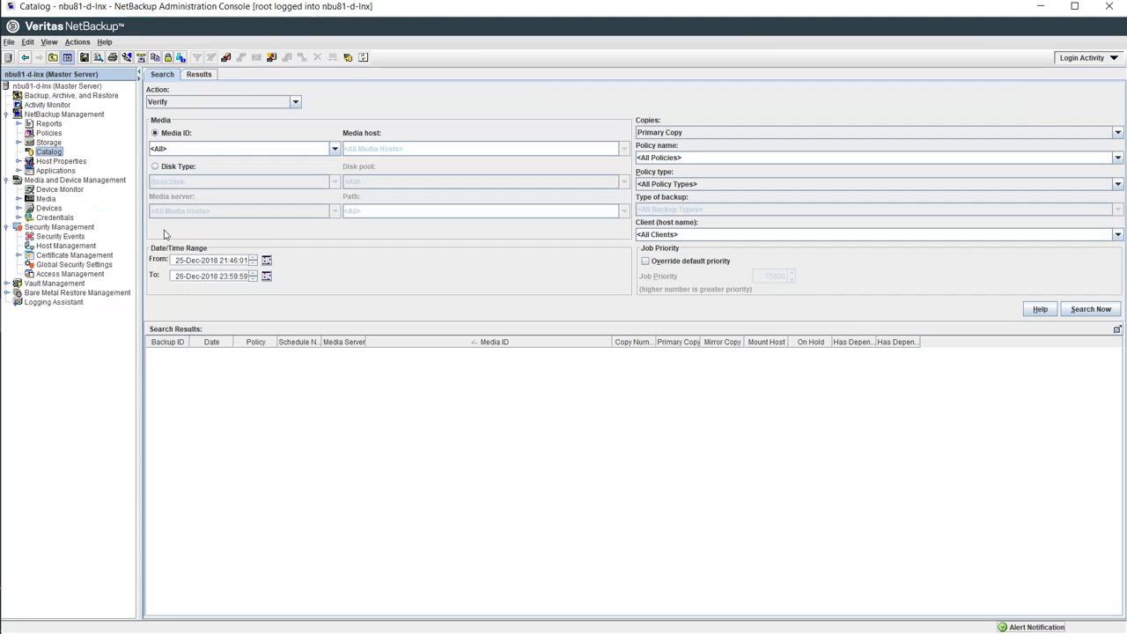
pyautogui.click(266, 261)
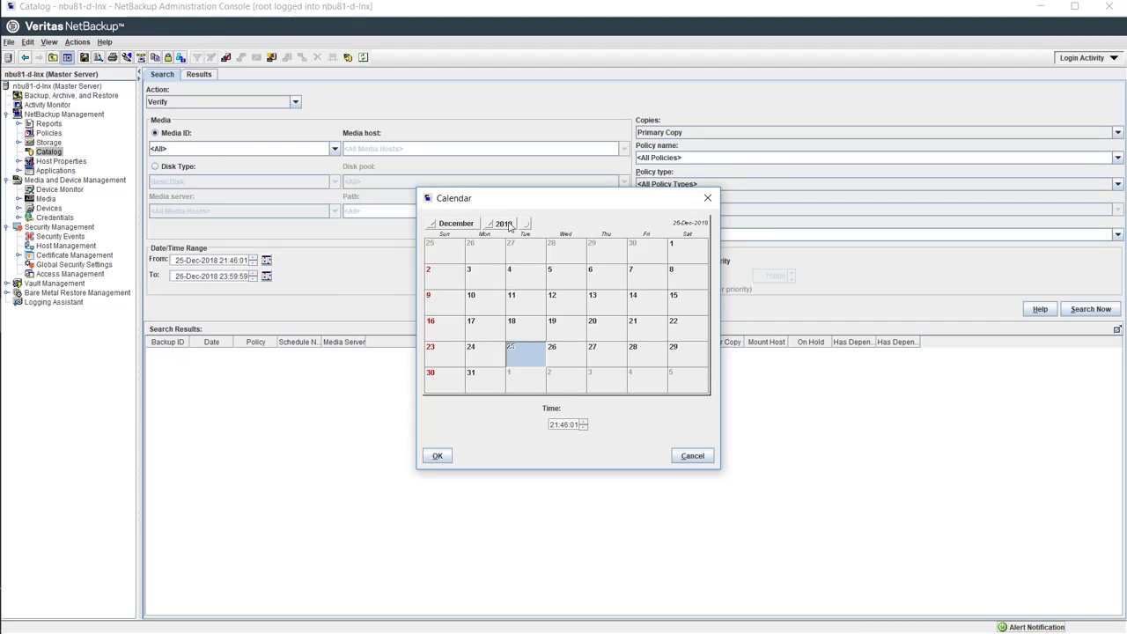
pyautogui.click(493, 224)
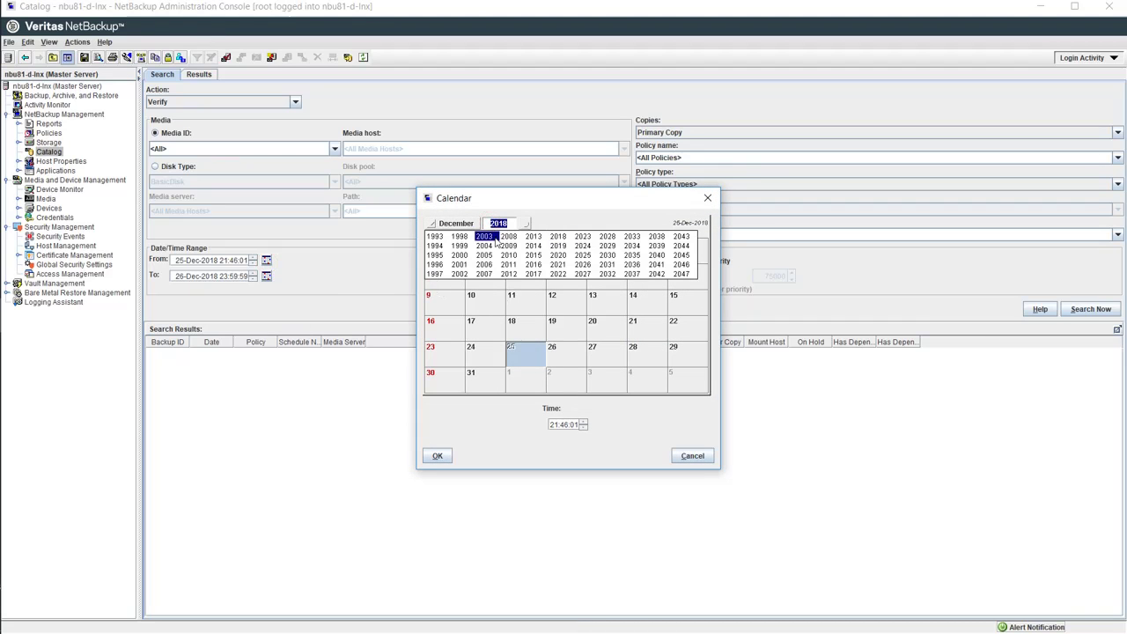
pyautogui.click(486, 236)
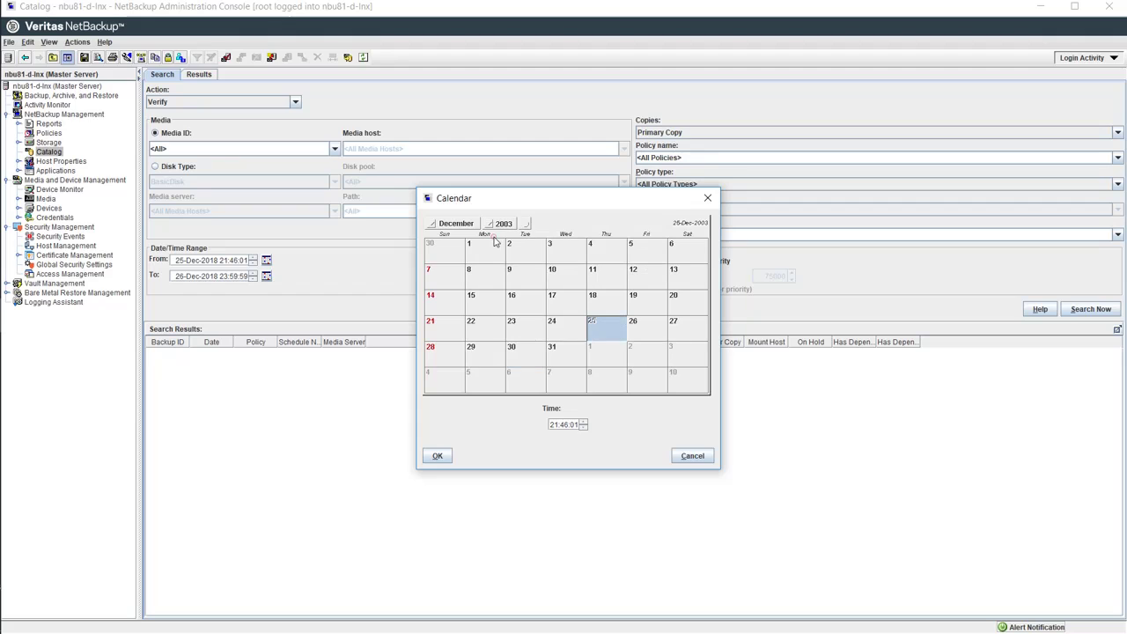
pyautogui.click(440, 456)
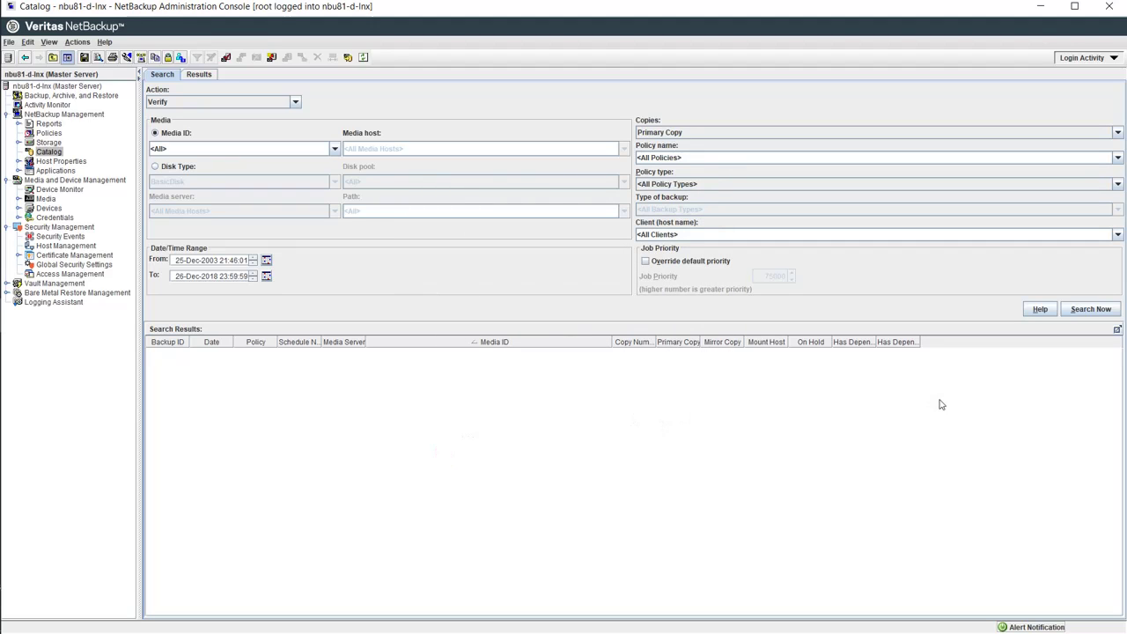
pyautogui.click(1101, 308)
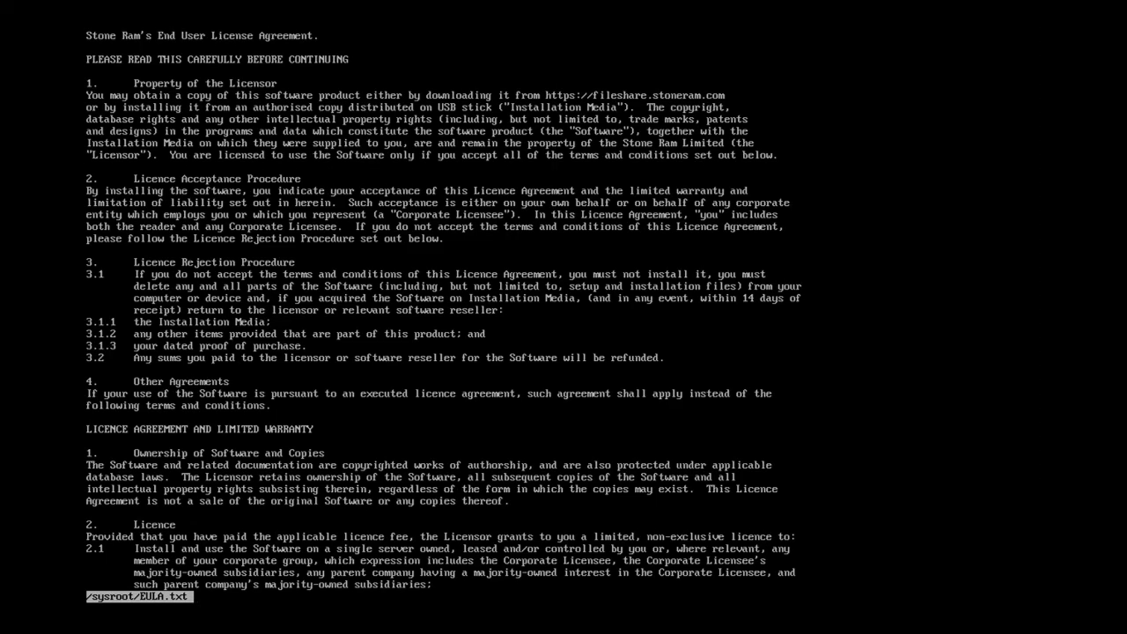
# Step: Read to the end of the Tranzman licence agreement and accept it
pyautogui.press('Down')
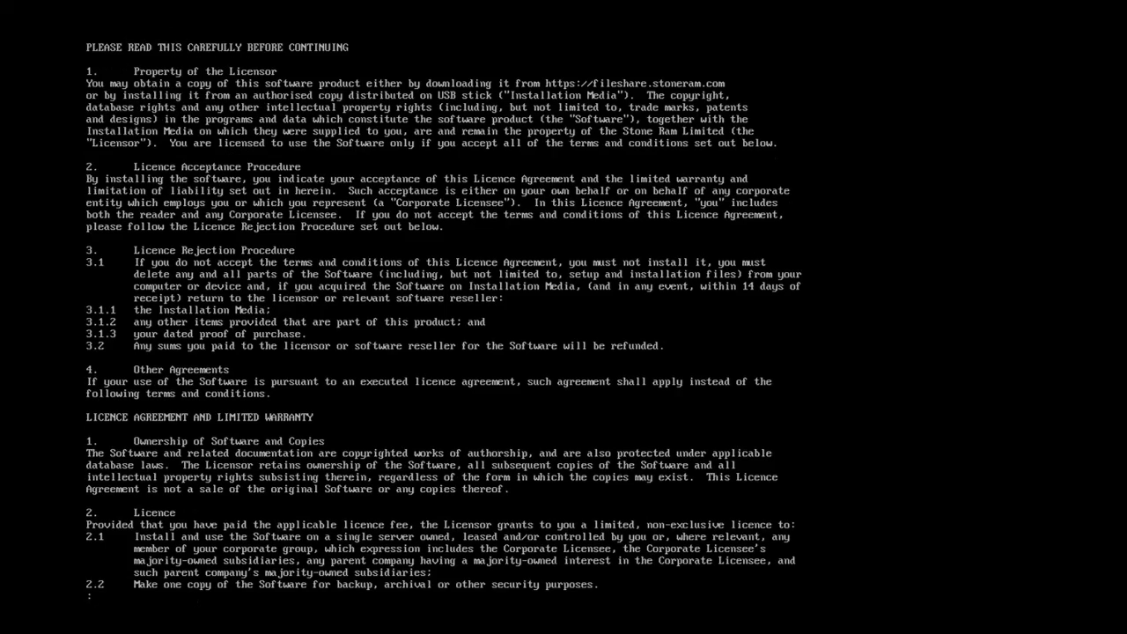
pyautogui.press('Down')
pyautogui.press('Down')
pyautogui.press('Down')
pyautogui.press('Down')
pyautogui.press('Down')
pyautogui.press('Down')
pyautogui.press('Down')
pyautogui.press('Down')
pyautogui.press('Down')
pyautogui.press('Down')
pyautogui.press('Down')
pyautogui.press('Down')
pyautogui.press('Down')
pyautogui.press('Down')
pyautogui.press('Down')
pyautogui.press('Down')
pyautogui.press('Down')
pyautogui.press('Down')
pyautogui.press('Down')
pyautogui.press('Down')
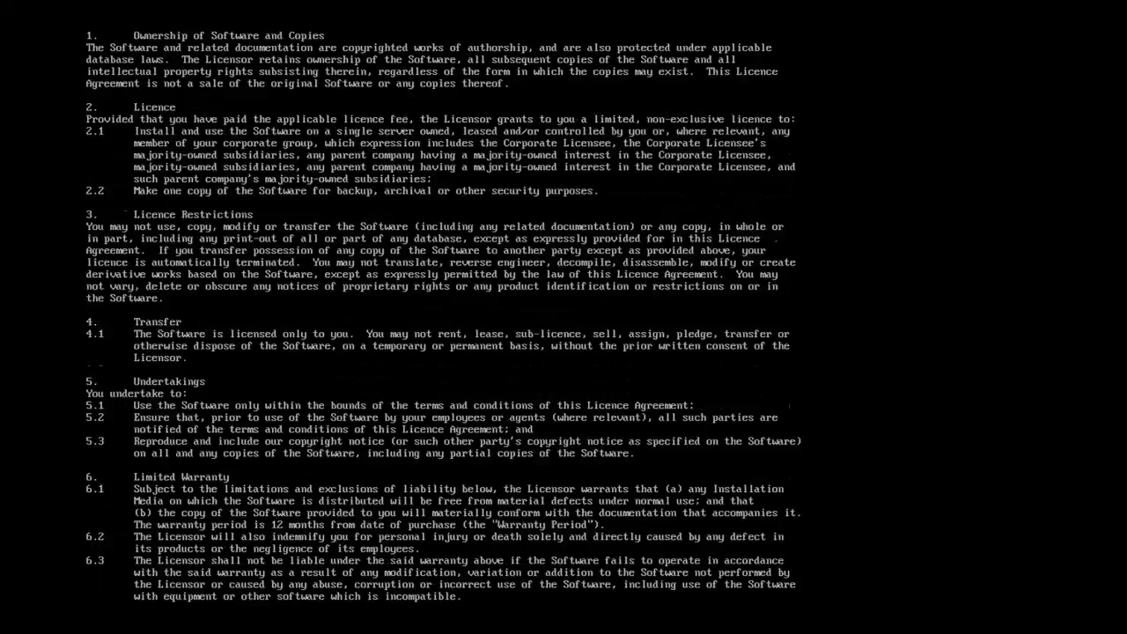
pyautogui.press('space')
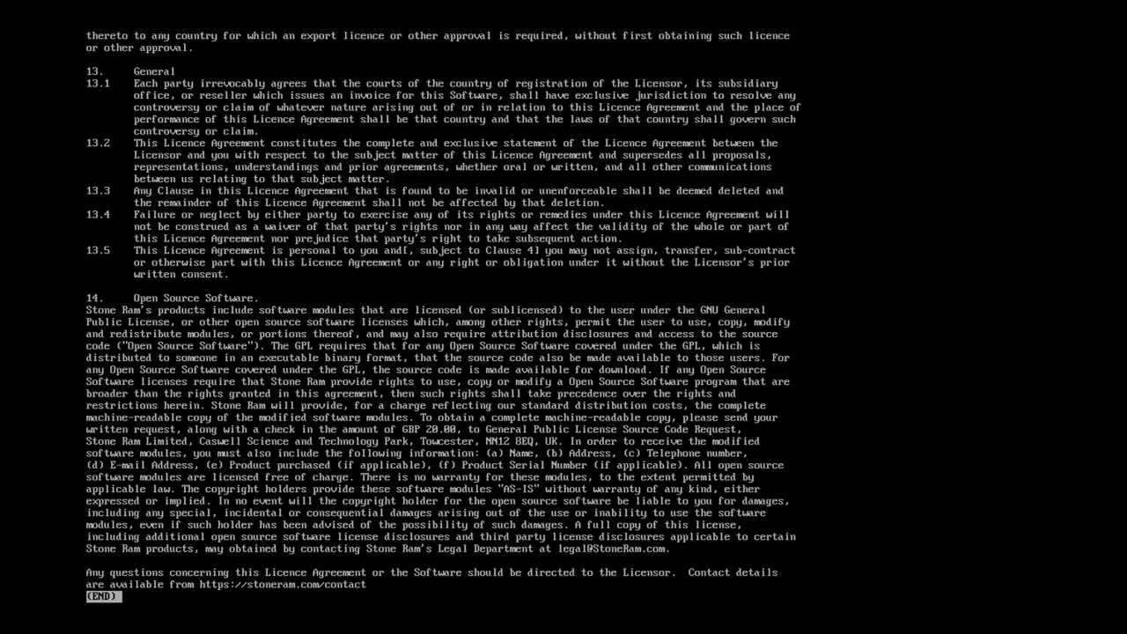
pyautogui.write('q')
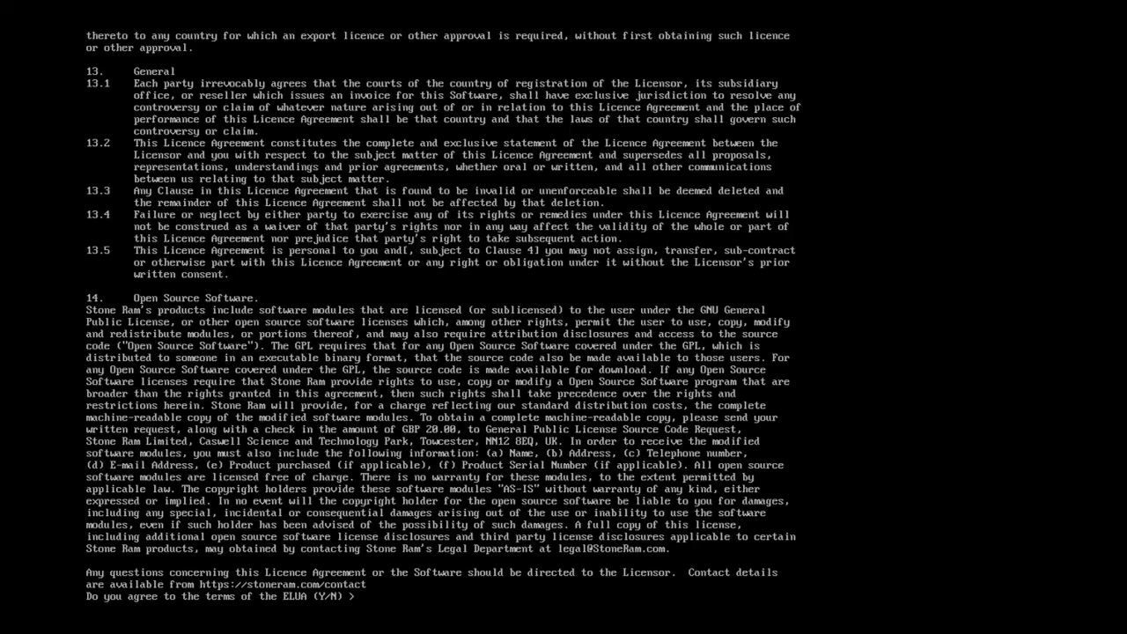
pyautogui.write('y')
pyautogui.press('Return')
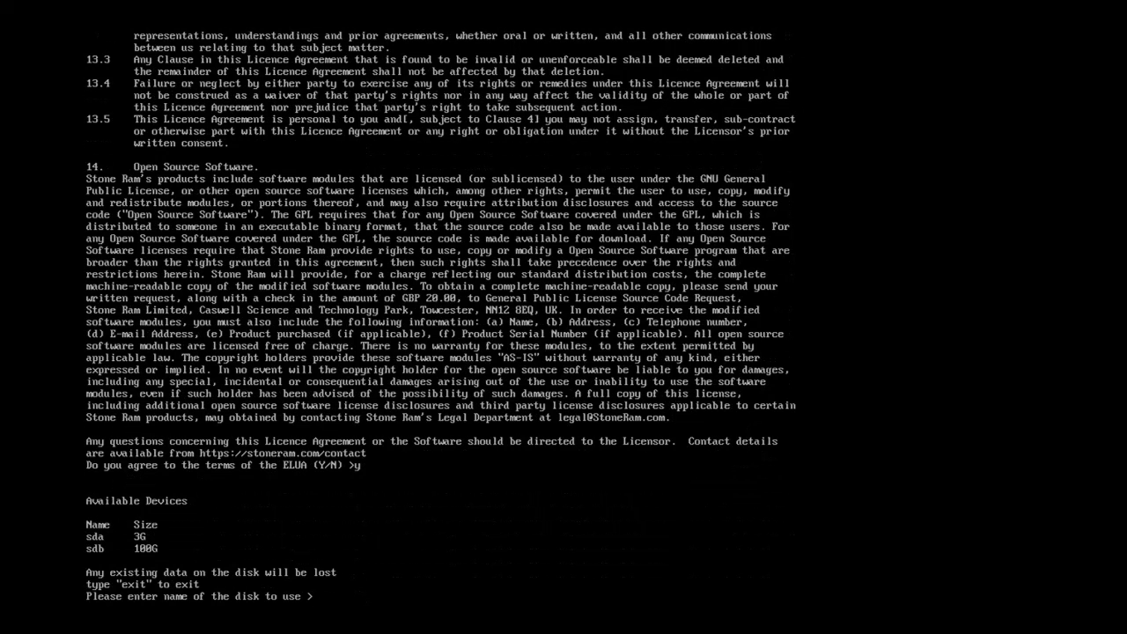
# Step: Choose disk sda for installation and confirm wiping it to begin installing
pyautogui.write('sda')
pyautogui.press('Return')
pyautogui.write('y')
pyautogui.press('Return')
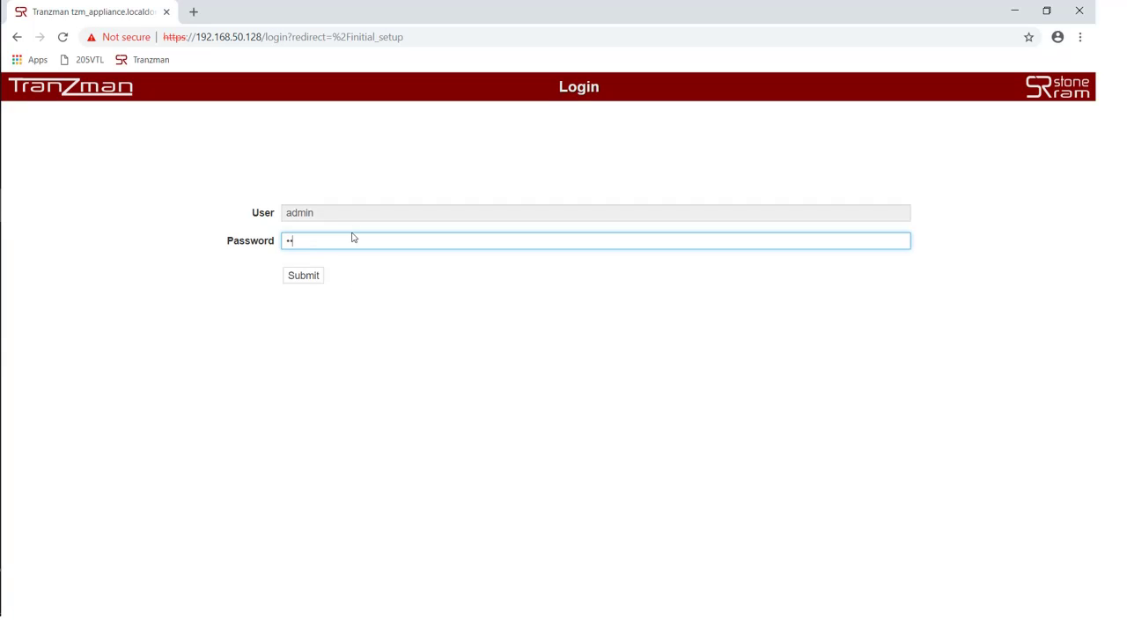
# Step: Log in as admin and commit the Cross Product Transitioning personality with organisation DemoCo
pyautogui.write('••••••')
pyautogui.press('Return')
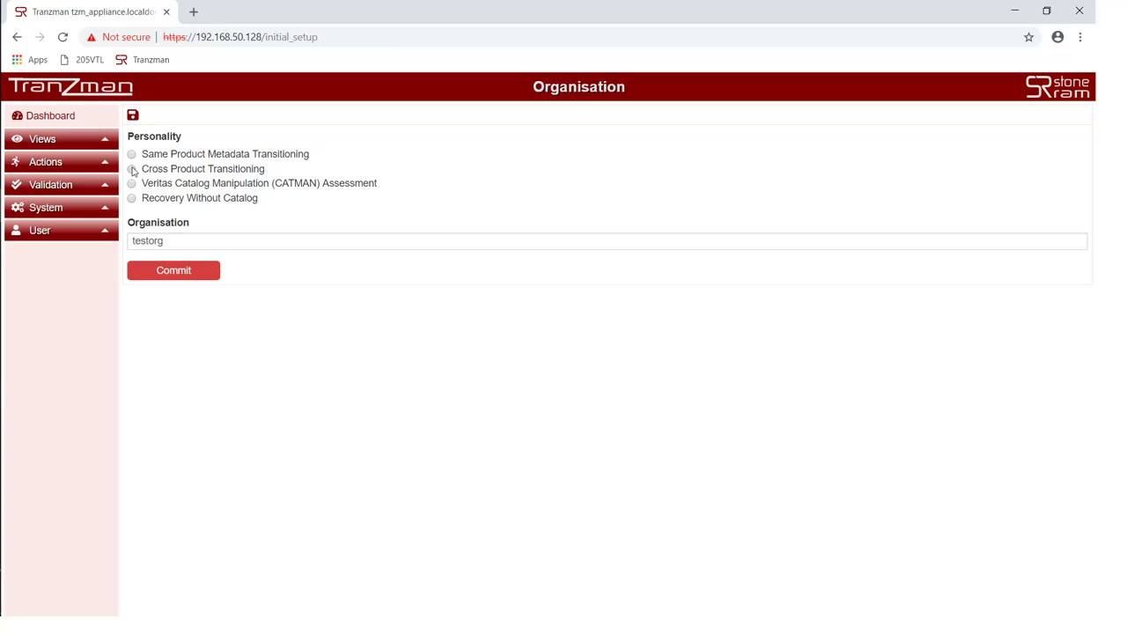
pyautogui.click(132, 169)
pyautogui.doubleClick(174, 240)
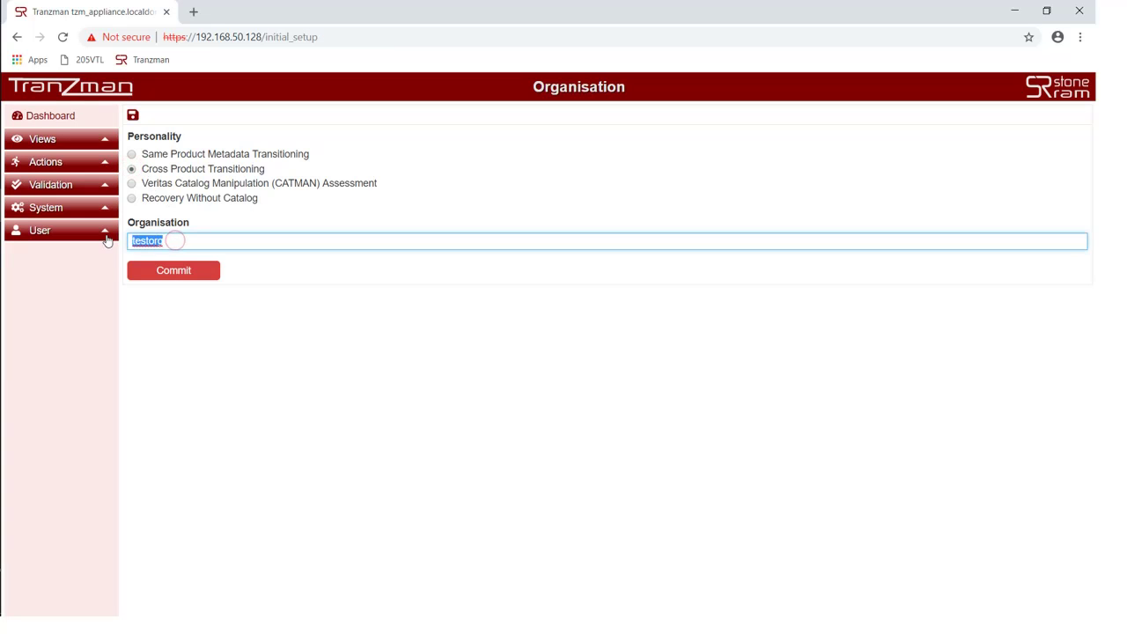
pyautogui.write('De')
pyautogui.write('moCo')
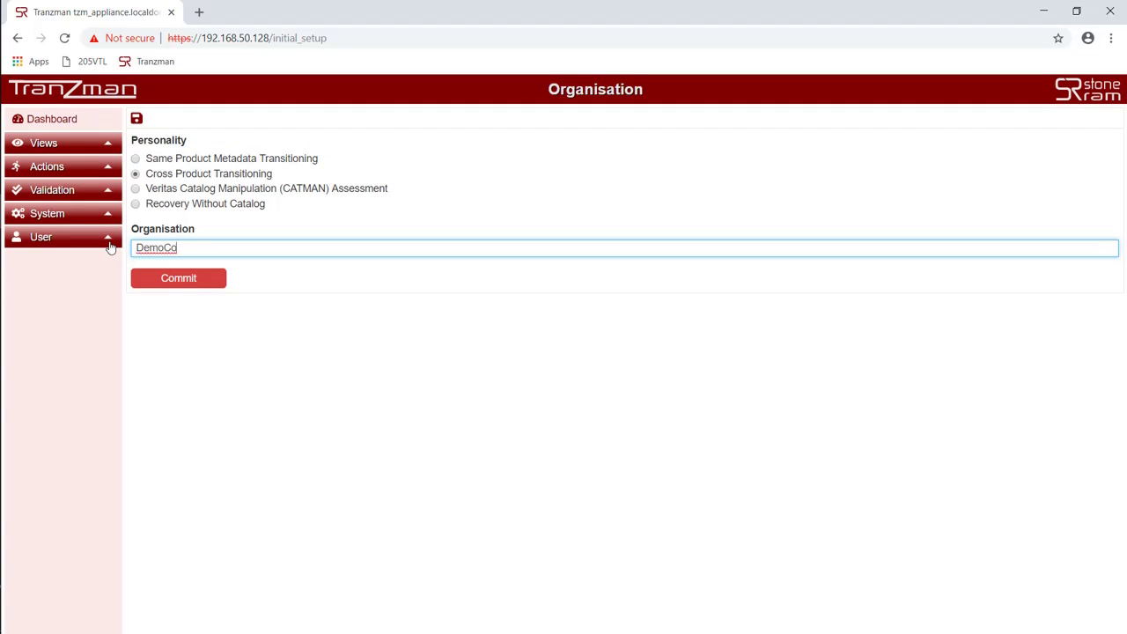
pyautogui.click(175, 282)
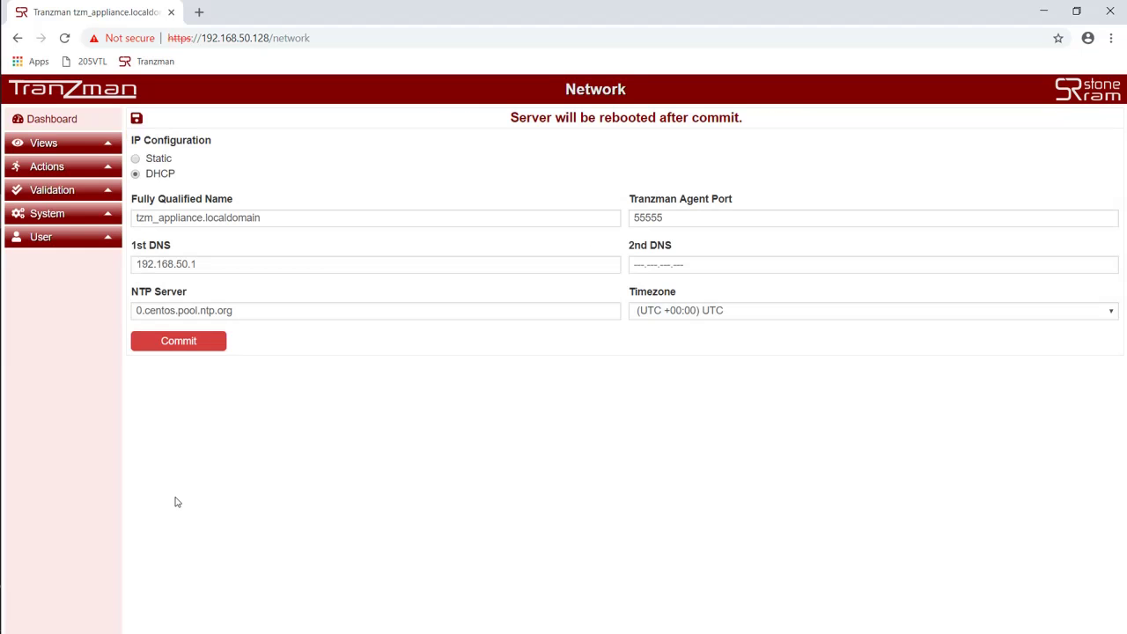
# Step: Switch the network to Static with IP address 192.168.50.79
pyautogui.click(136, 159)
pyautogui.click(547, 219)
pyautogui.press('BackSpace')
pyautogui.press('BackSpace')
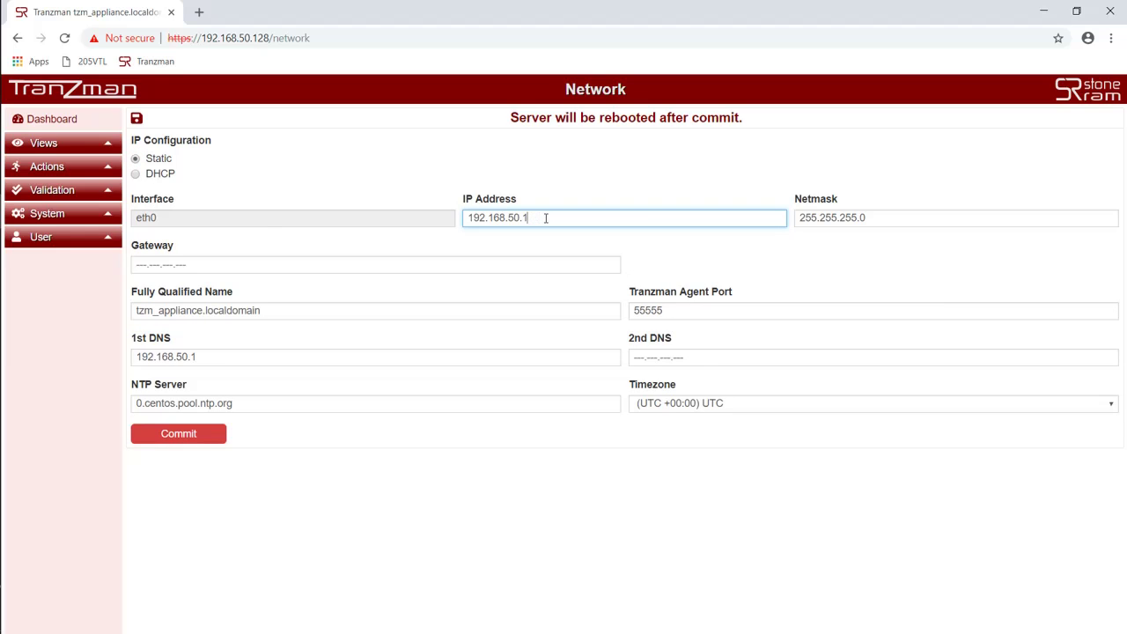
pyautogui.press('BackSpace')
pyautogui.write('79')
# Step: Set gateway 192.168.50.1 and fully qualified name tzm_appliance.democo.net
pyautogui.click(374, 266)
pyautogui.write('192.168')
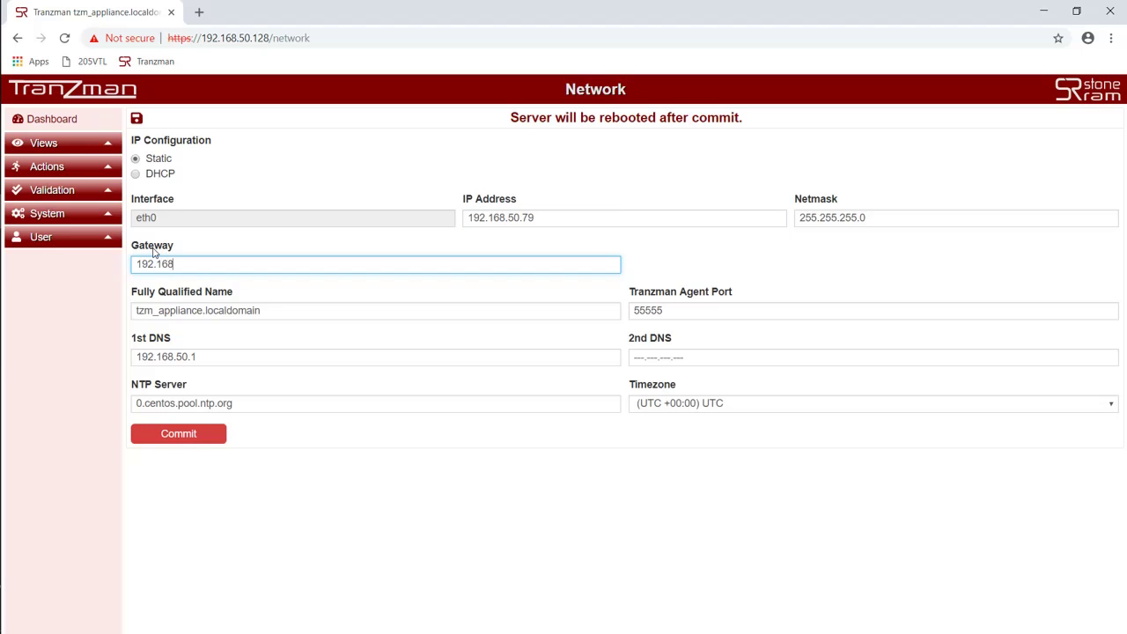
pyautogui.write('.50.1')
pyautogui.click(271, 309)
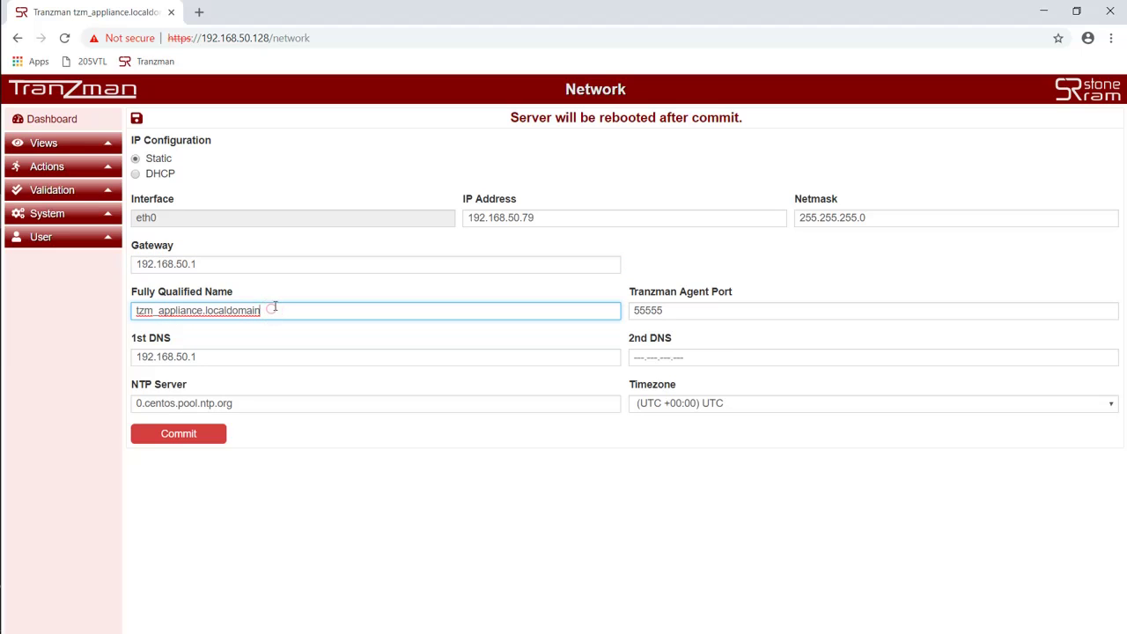
pyautogui.press('BackSpace')
pyautogui.press('BackSpace')
pyautogui.press('BackSpace')
pyautogui.press('BackSpace')
pyautogui.press('BackSpace')
pyautogui.press('BackSpace')
pyautogui.press('BackSpace')
pyautogui.press('BackSpace')
pyautogui.press('BackSpace')
pyautogui.press('BackSpace')
pyautogui.write('democo.net')
# Step: Set 1st DNS to 192.168.50.180 and NTP server to 192.158.50.180, then commit and reboot
pyautogui.tripleClick(230, 357)
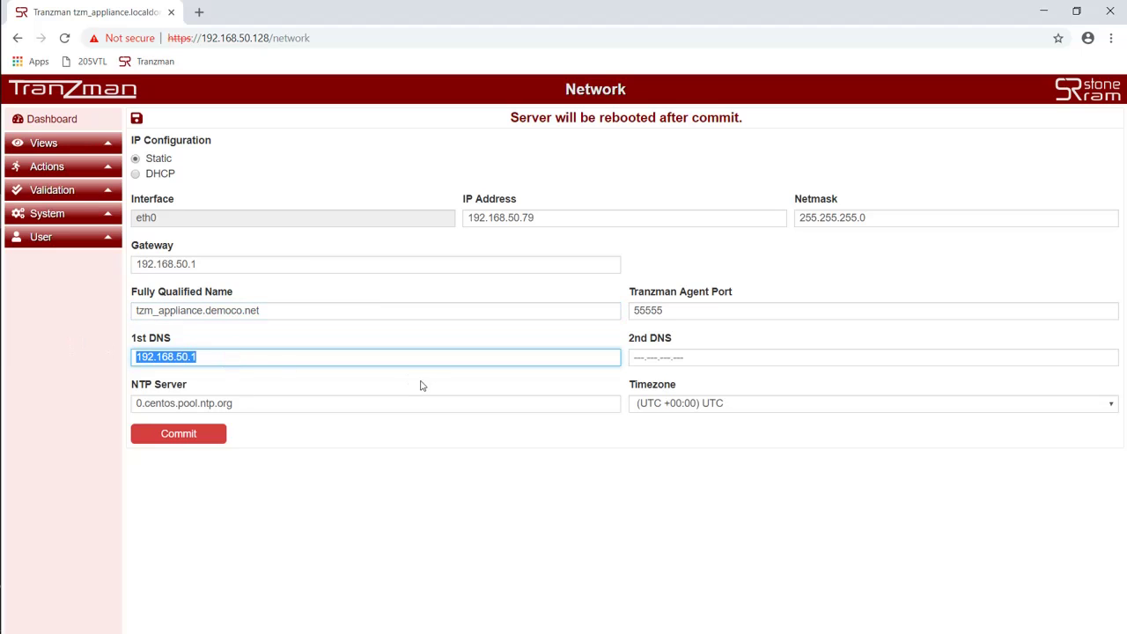
pyautogui.press('BackSpace')
pyautogui.write('192.1')
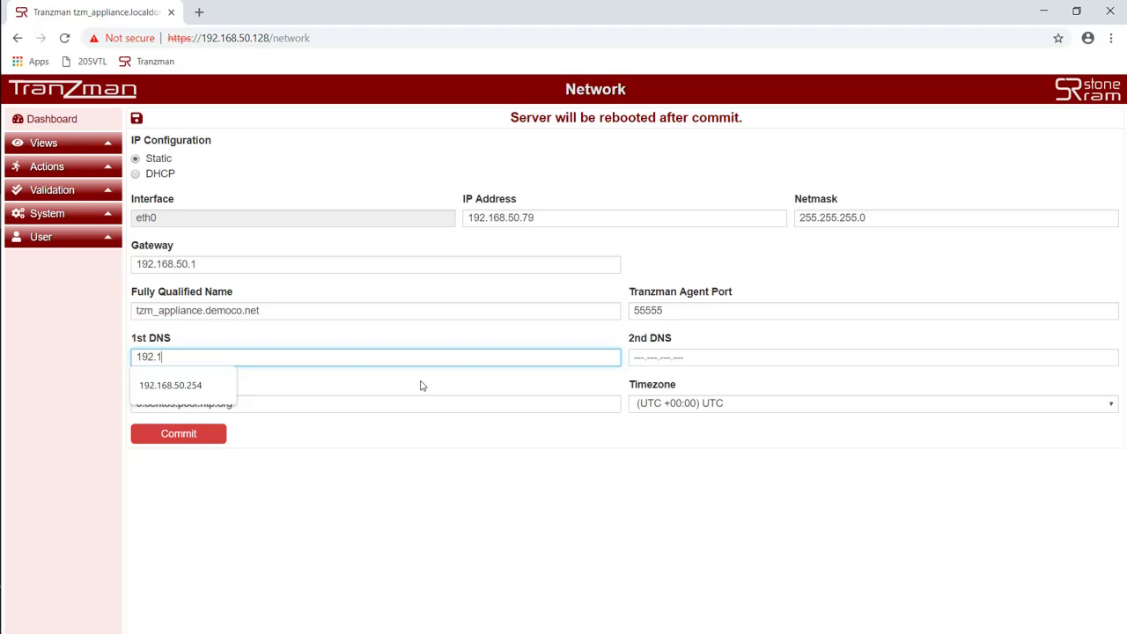
pyautogui.write('68.50.180')
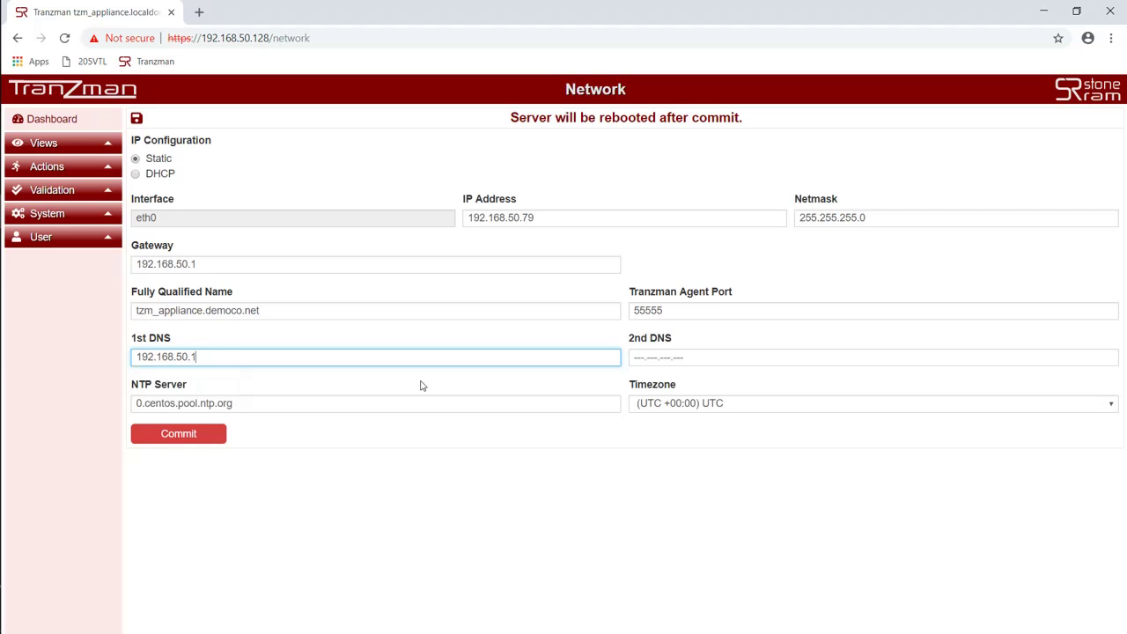
pyautogui.tripleClick(269, 405)
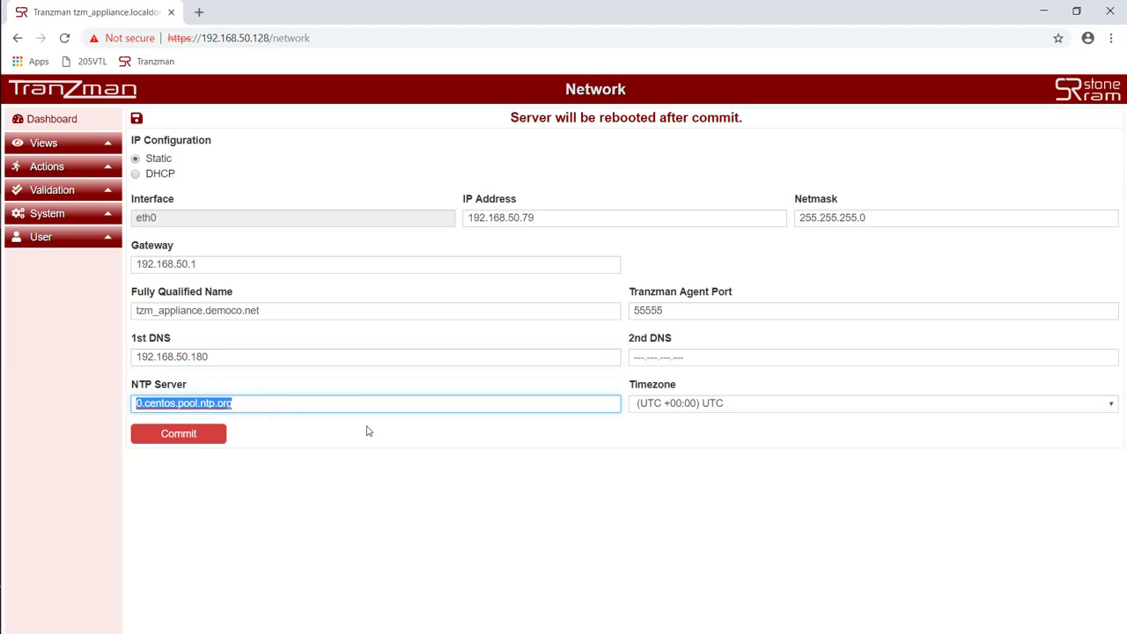
pyautogui.write('192.1')
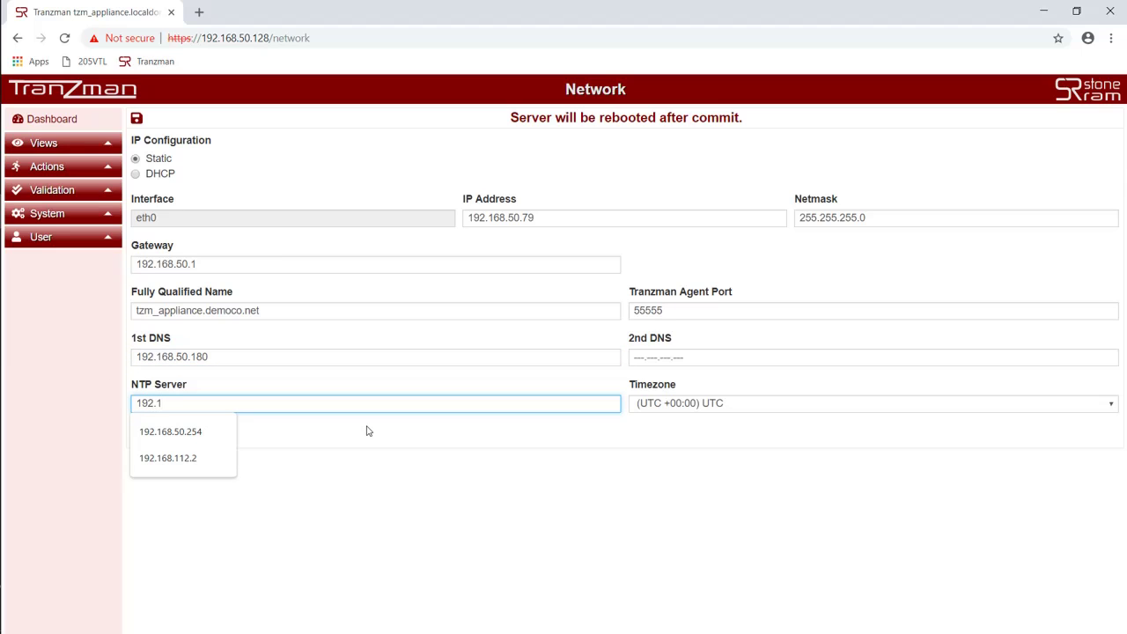
pyautogui.write('58.')
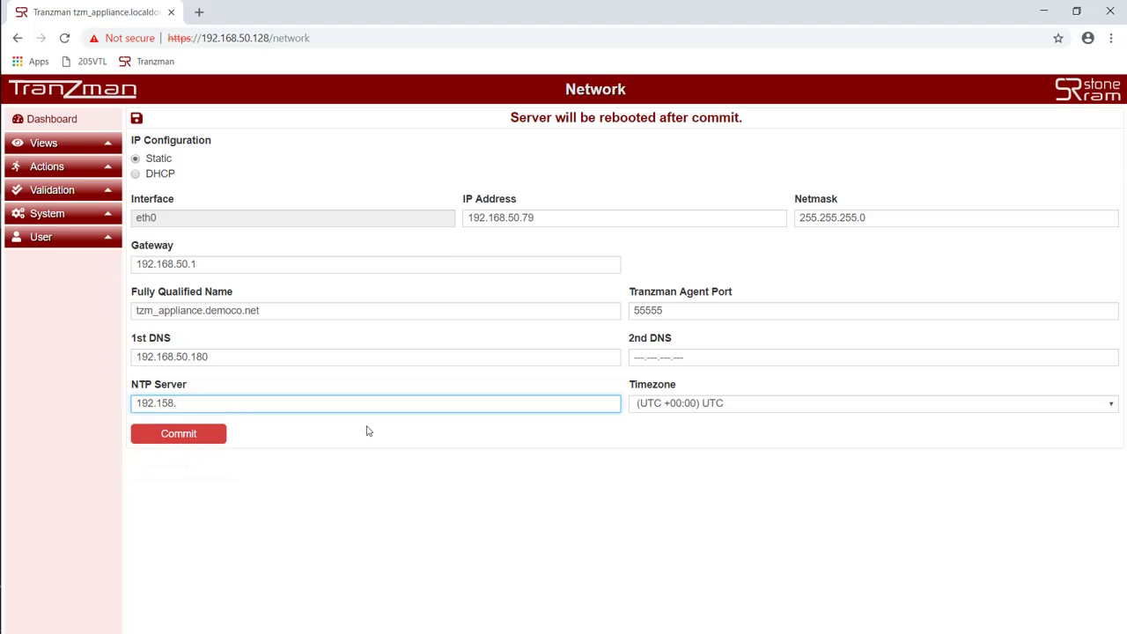
pyautogui.write('50.180')
pyautogui.click(179, 435)
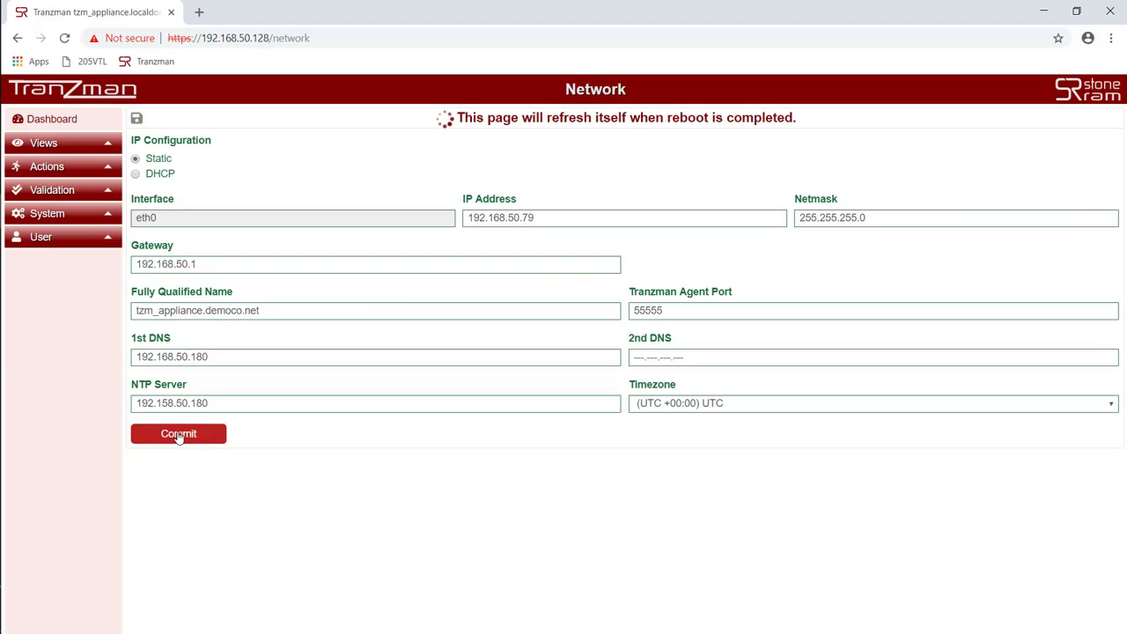
# Step: Bypass the certificate warning at 192.168.50.79 and log back in as admin
pyautogui.click(360, 449)
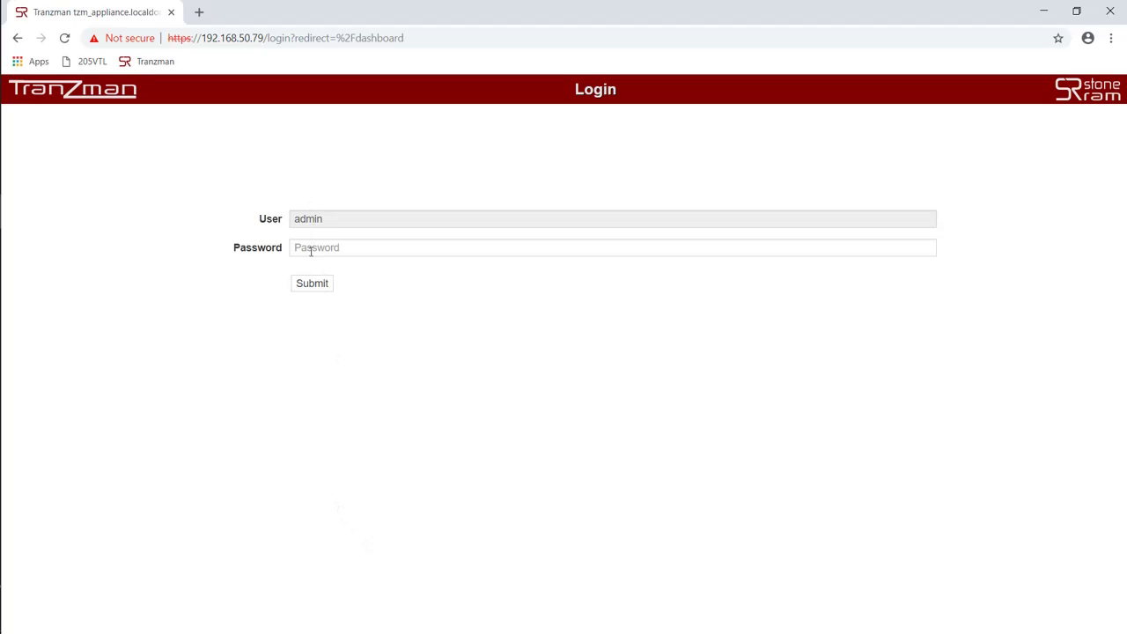
pyautogui.click(311, 250)
pyautogui.write('•')
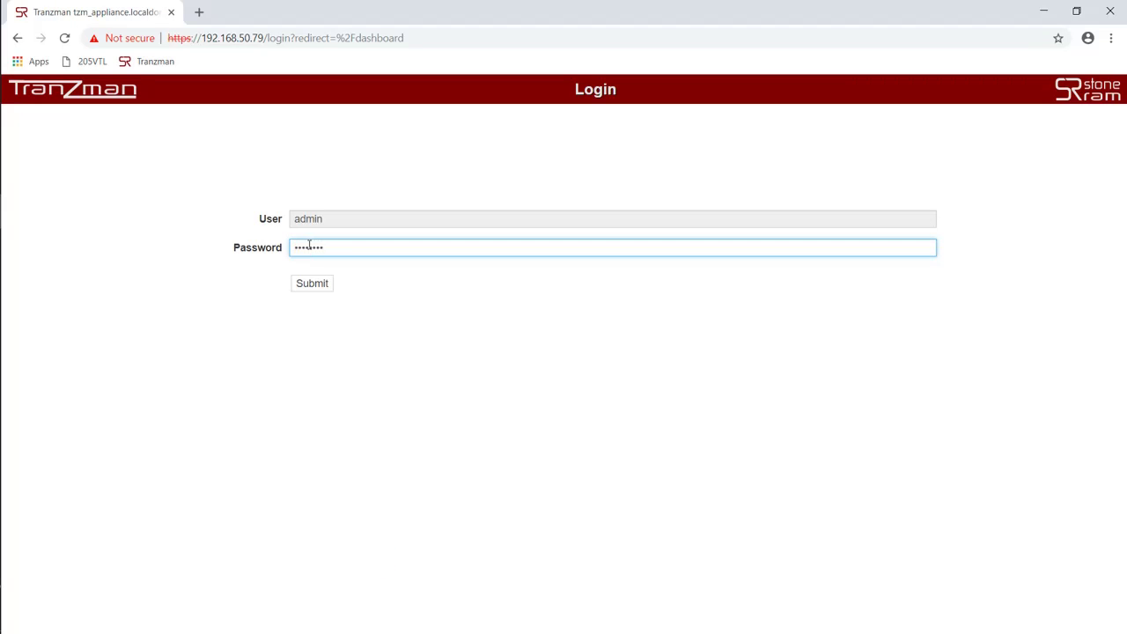
pyautogui.click(327, 291)
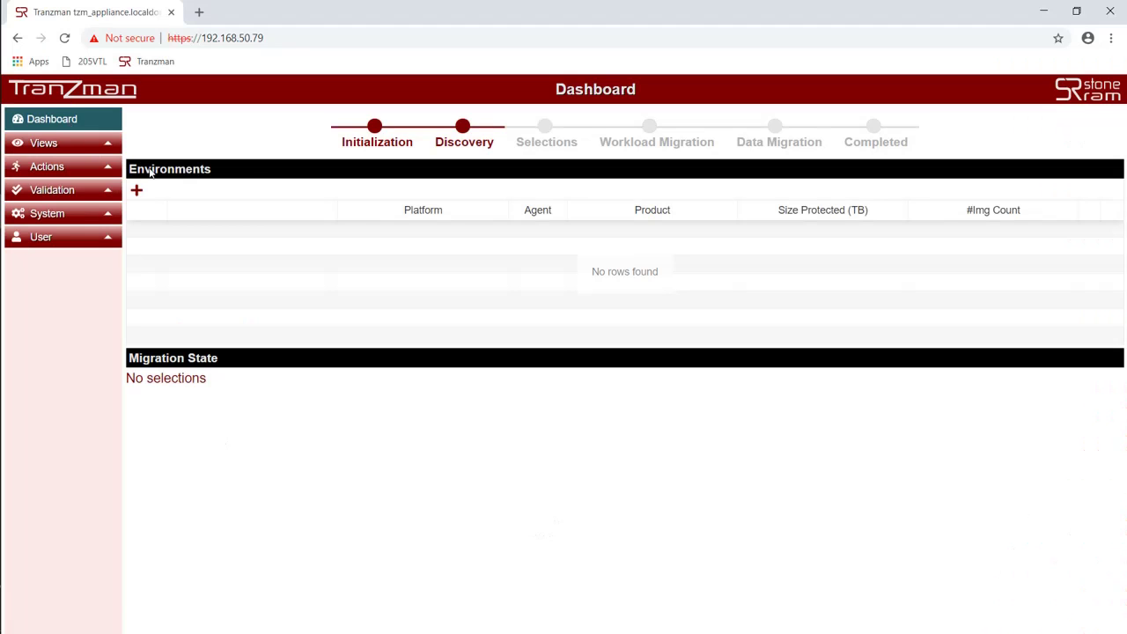
# Step: Add a linux 64 environment at 192.168.50.113
pyautogui.click(136, 190)
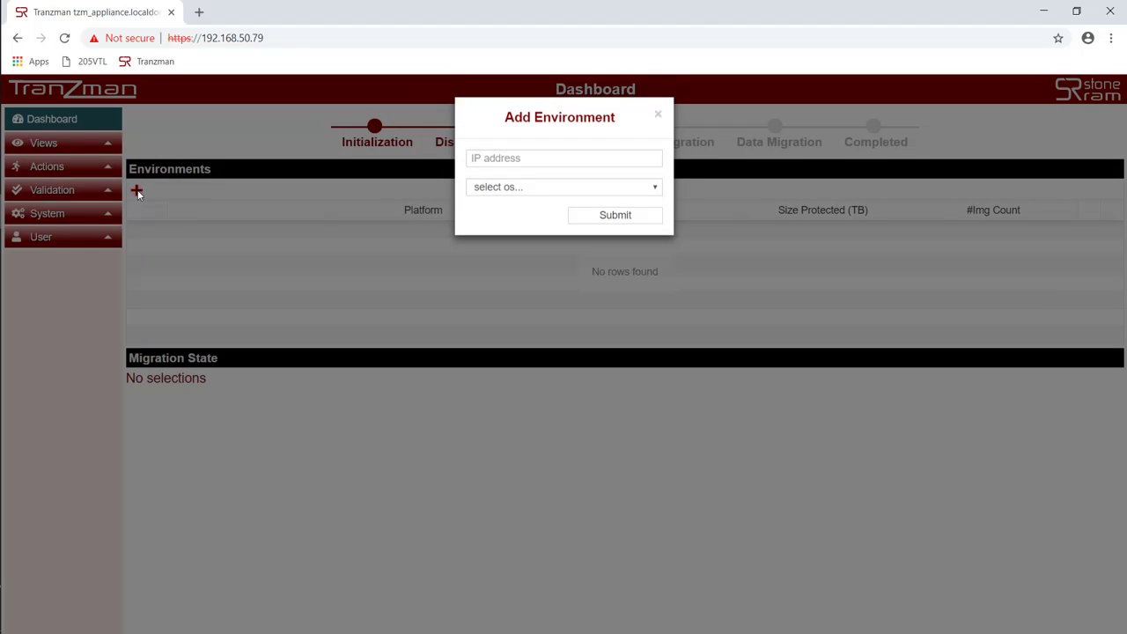
pyautogui.click(529, 161)
pyautogui.write('192.168.50.113')
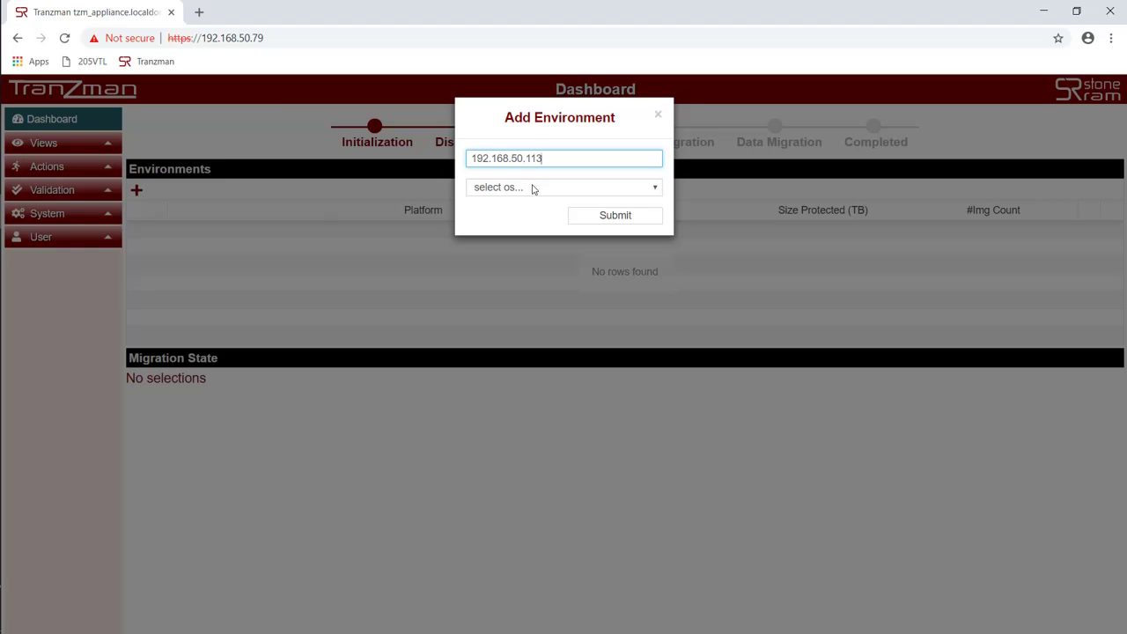
pyautogui.click(532, 187)
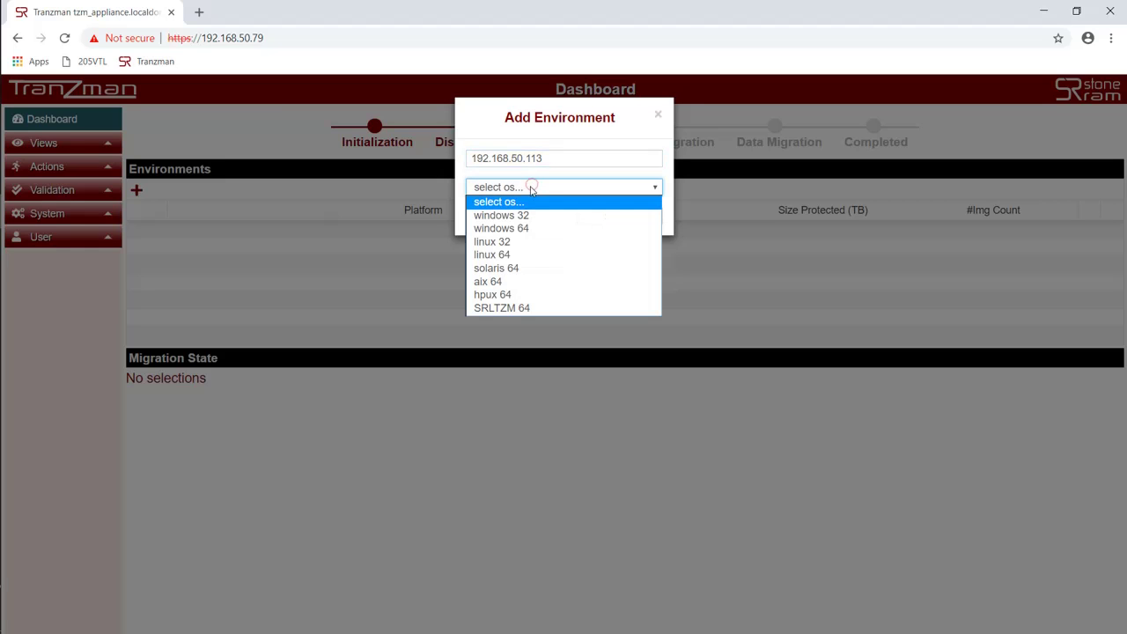
pyautogui.click(515, 255)
pyautogui.click(608, 217)
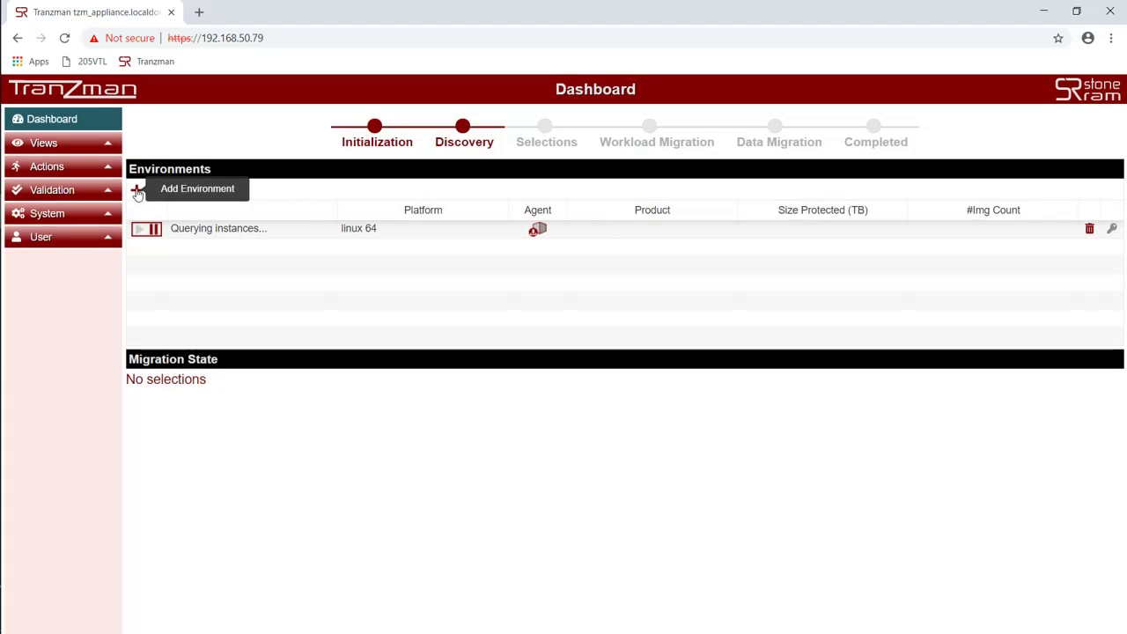
# Step: Add a second linux 64 environment at 192.168.50.39
pyautogui.click(137, 190)
pyautogui.click(566, 155)
pyautogui.write('192.168.50.39')
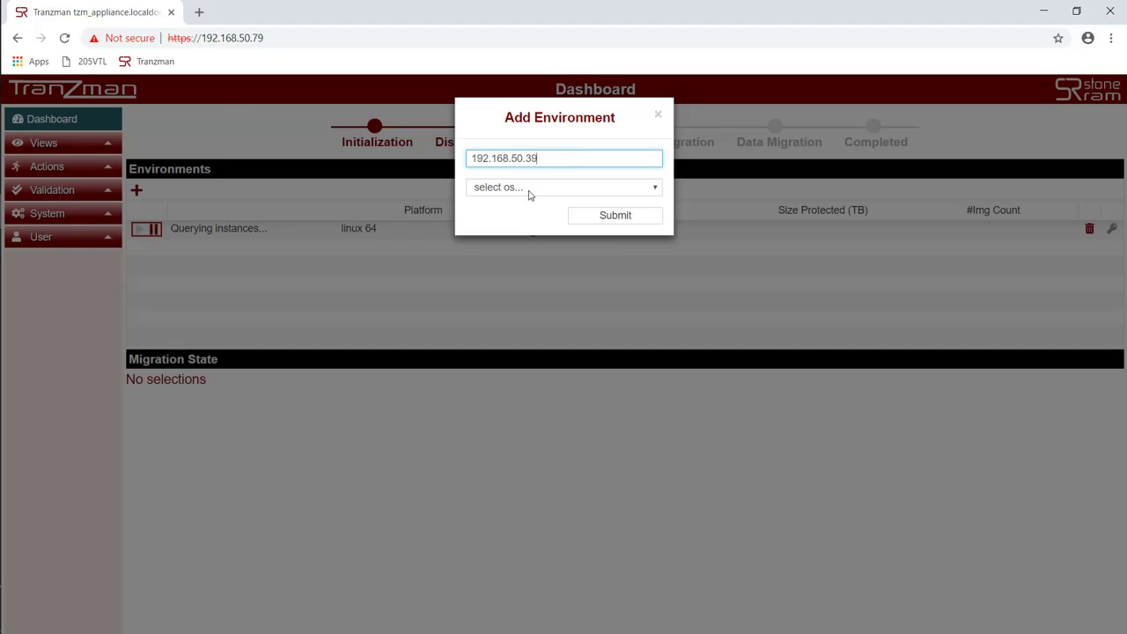
pyautogui.click(523, 189)
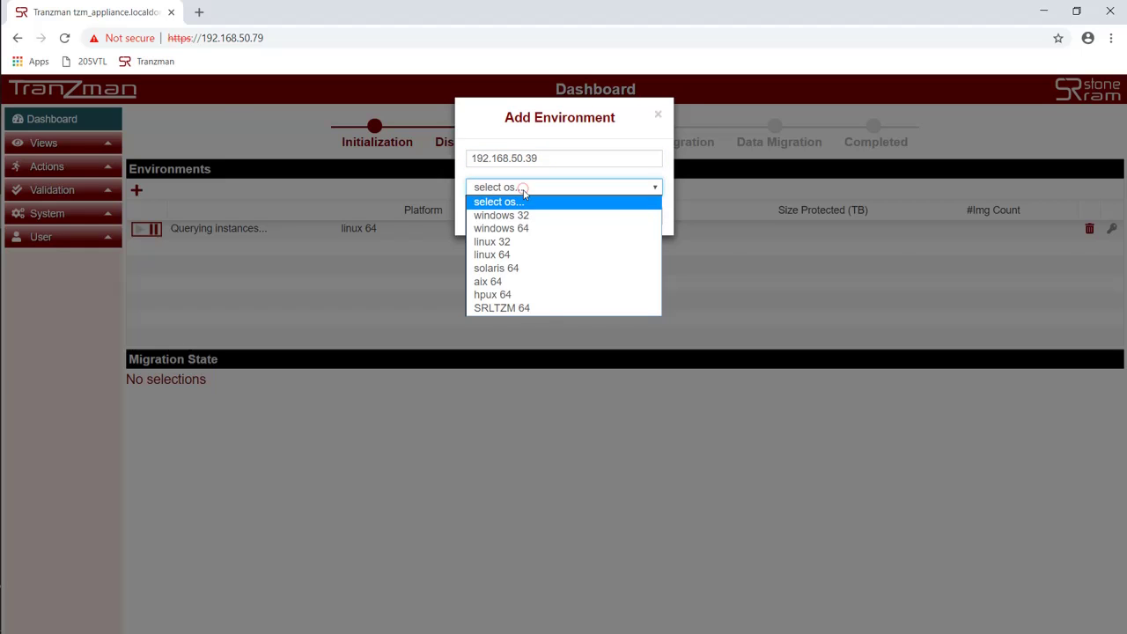
pyautogui.click(515, 255)
pyautogui.click(585, 217)
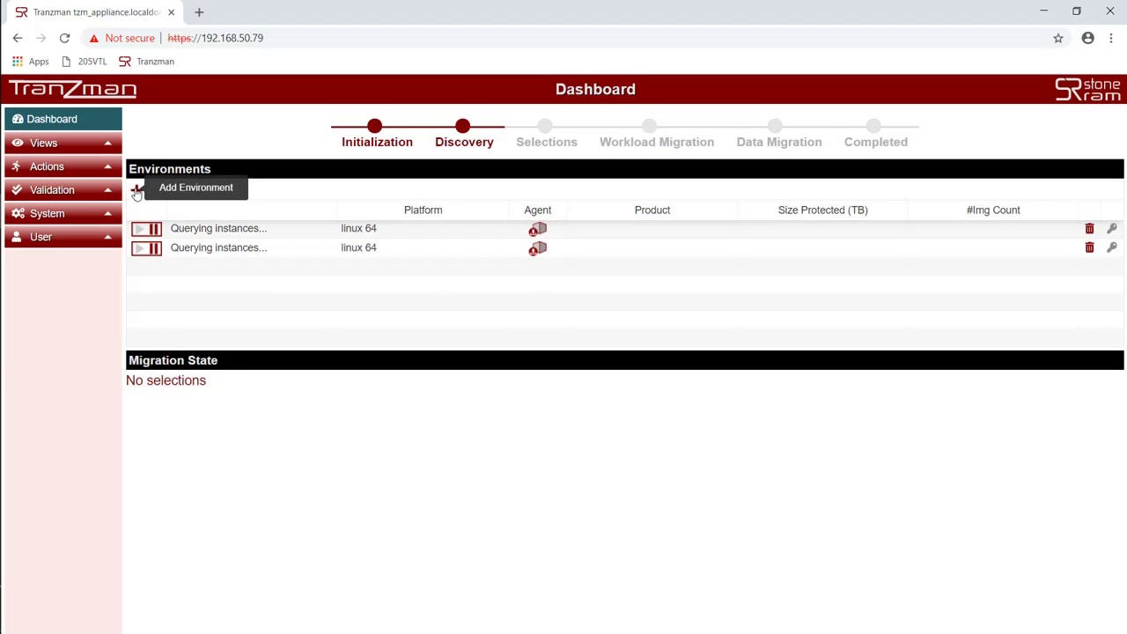
# Step: Add a windows 64 environment at 192.168.50.14
pyautogui.click(136, 191)
pyautogui.click(517, 158)
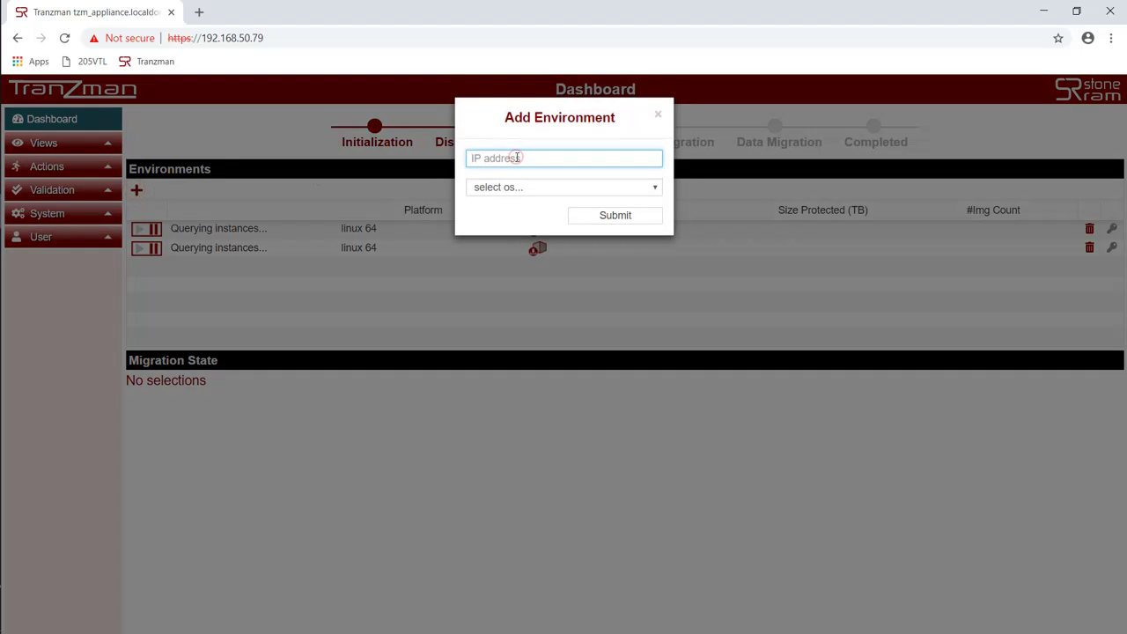
pyautogui.write('192.168.50.14')
pyautogui.click(523, 188)
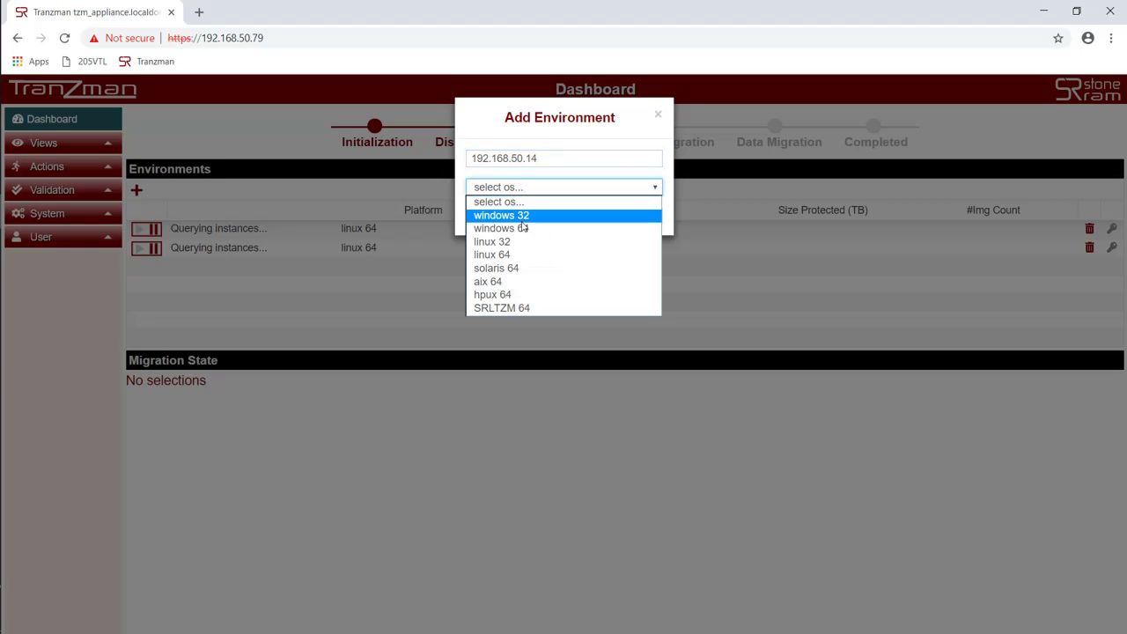
pyautogui.click(522, 228)
pyautogui.click(584, 214)
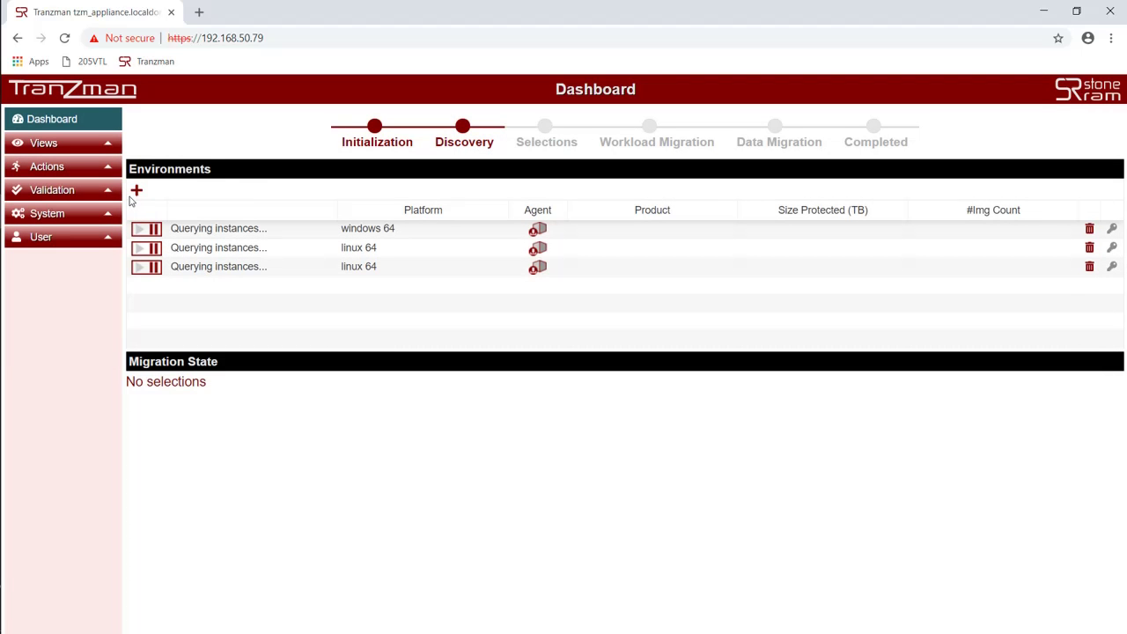
# Step: Add a second windows 64 environment at 192.168.50.43
pyautogui.click(137, 190)
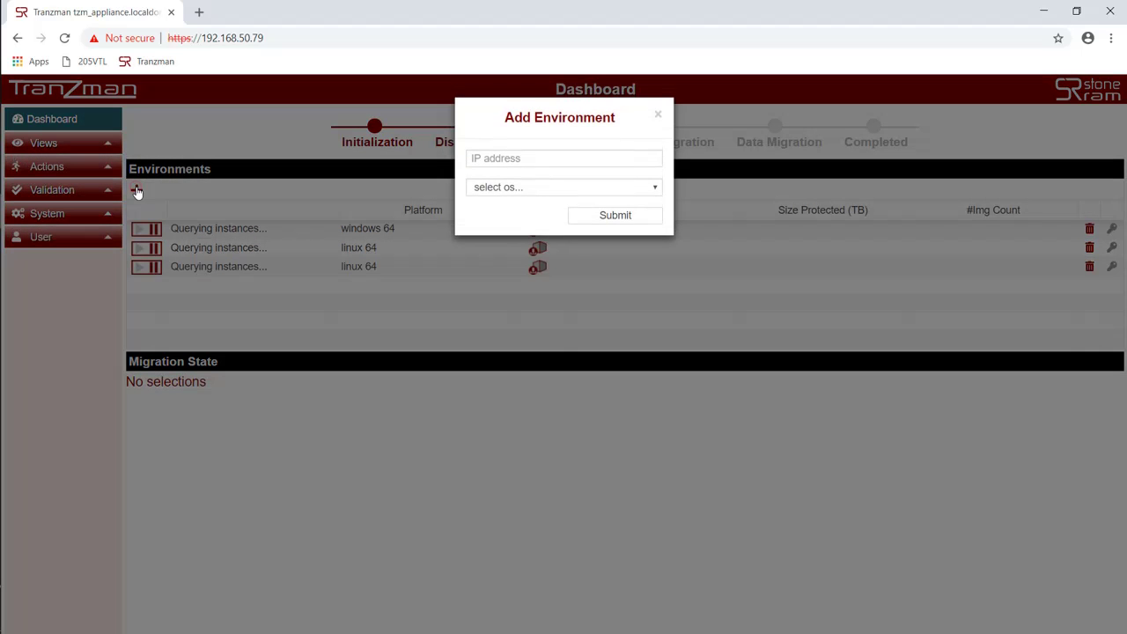
pyautogui.click(564, 159)
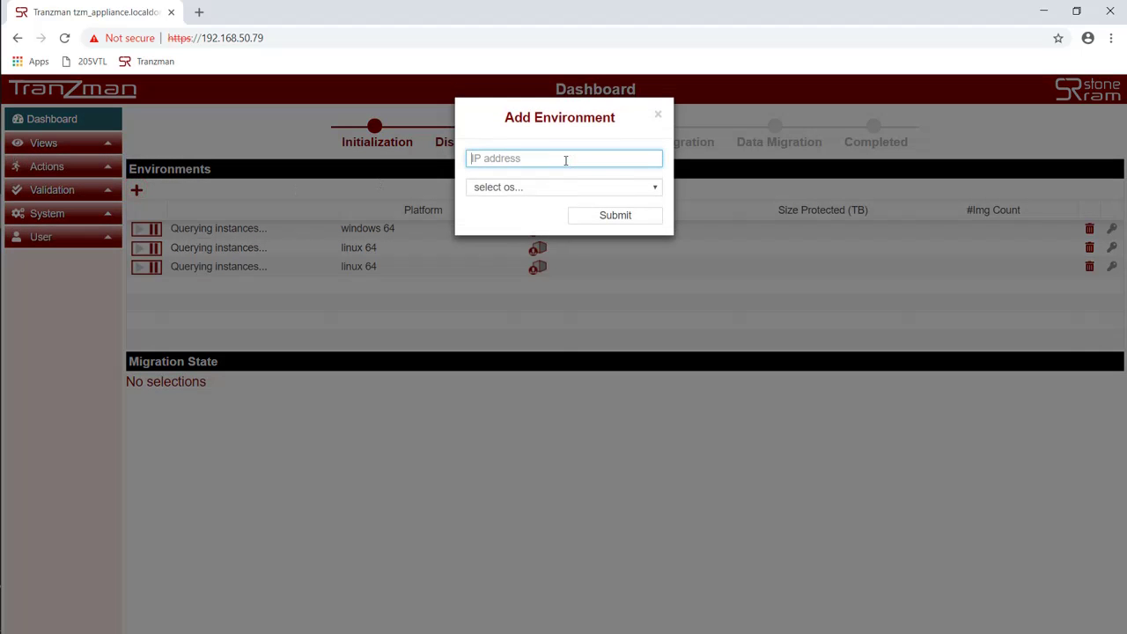
pyautogui.write('192.168.50.43')
pyautogui.click(523, 189)
pyautogui.click(526, 229)
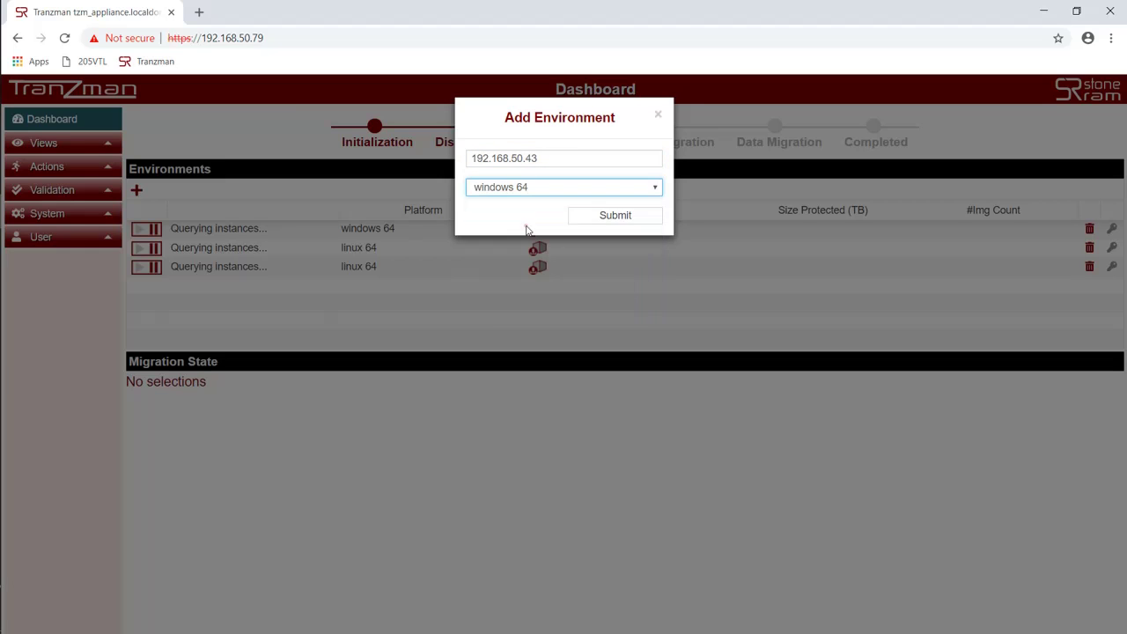
pyautogui.click(592, 214)
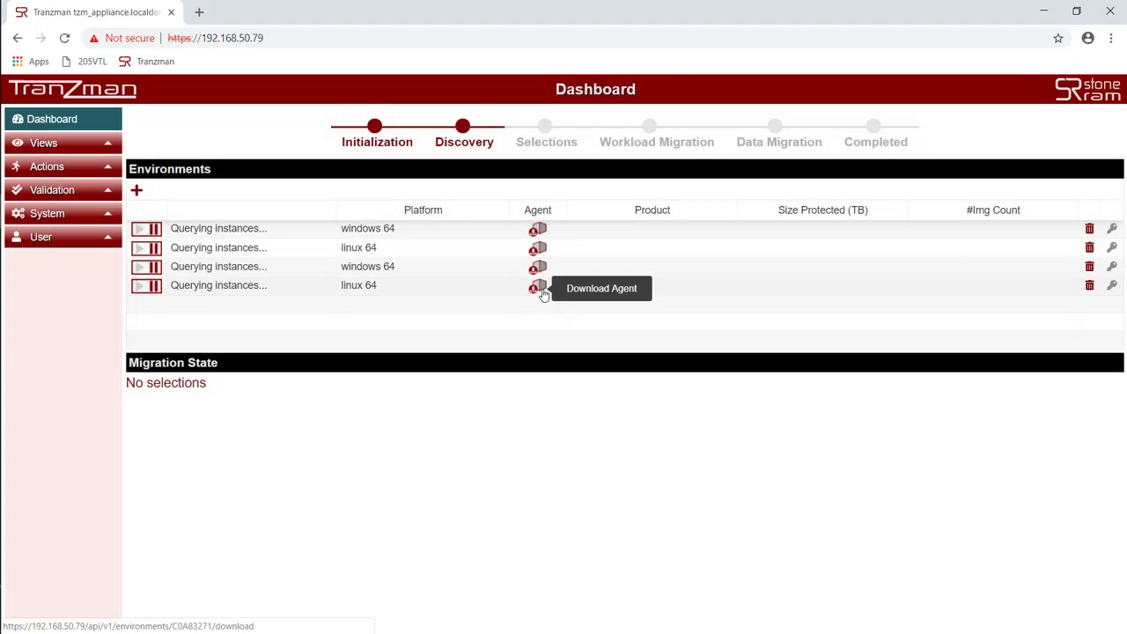
# Step: Download the agent installers for all four environments and show C0A8320E.exe in its folder
pyautogui.click(538, 231)
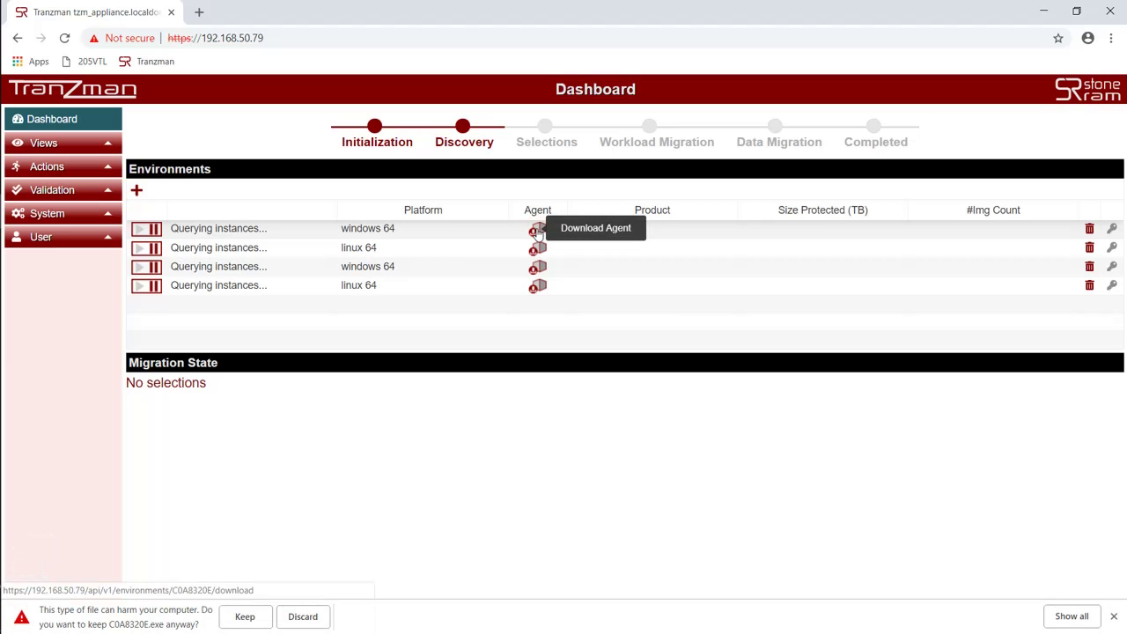
pyautogui.click(245, 617)
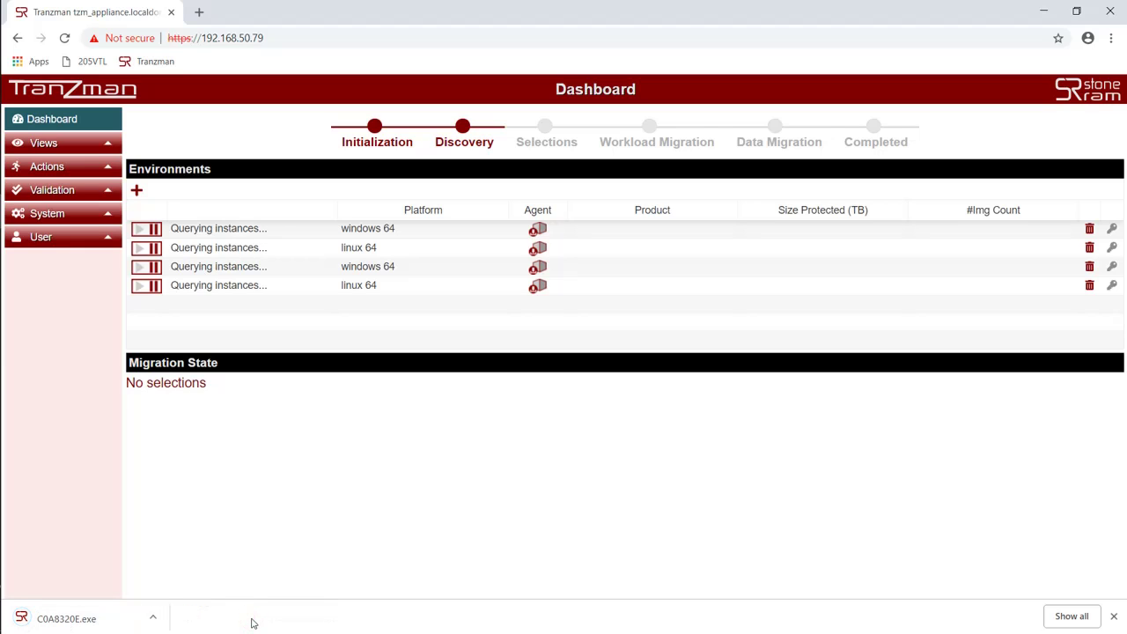
pyautogui.click(538, 248)
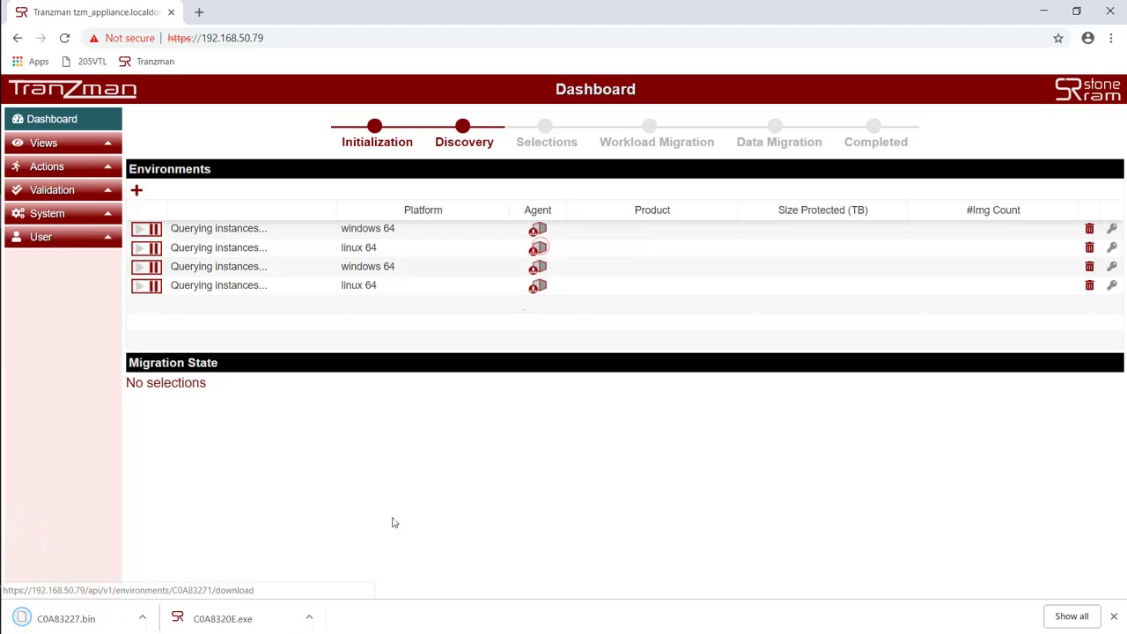
pyautogui.click(538, 267)
pyautogui.click(245, 617)
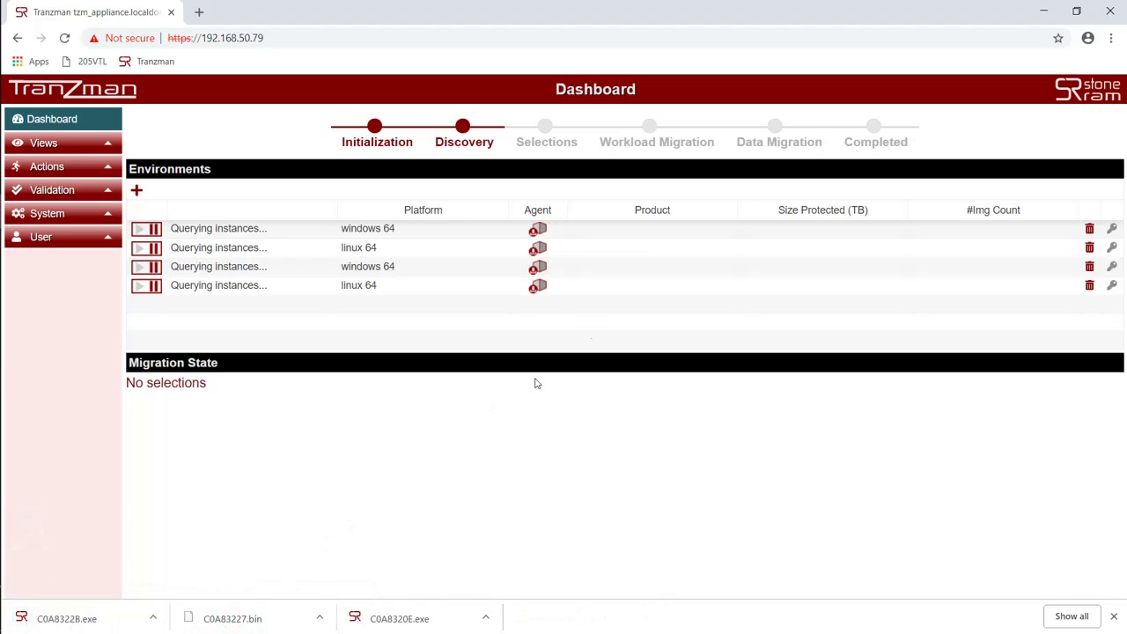
pyautogui.click(538, 287)
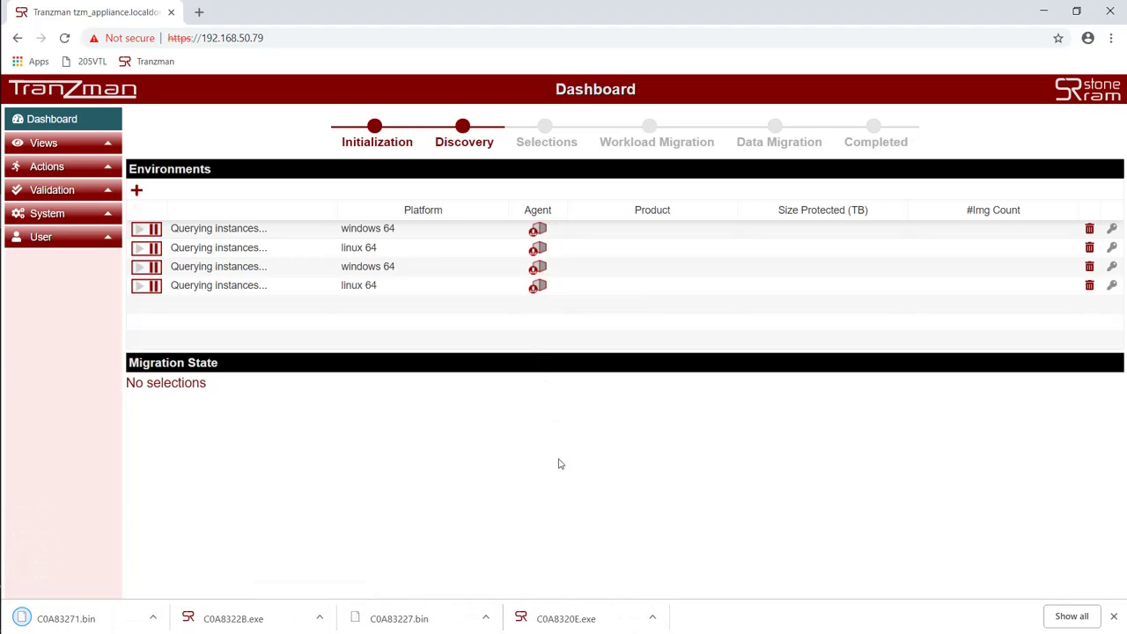
pyautogui.click(656, 619)
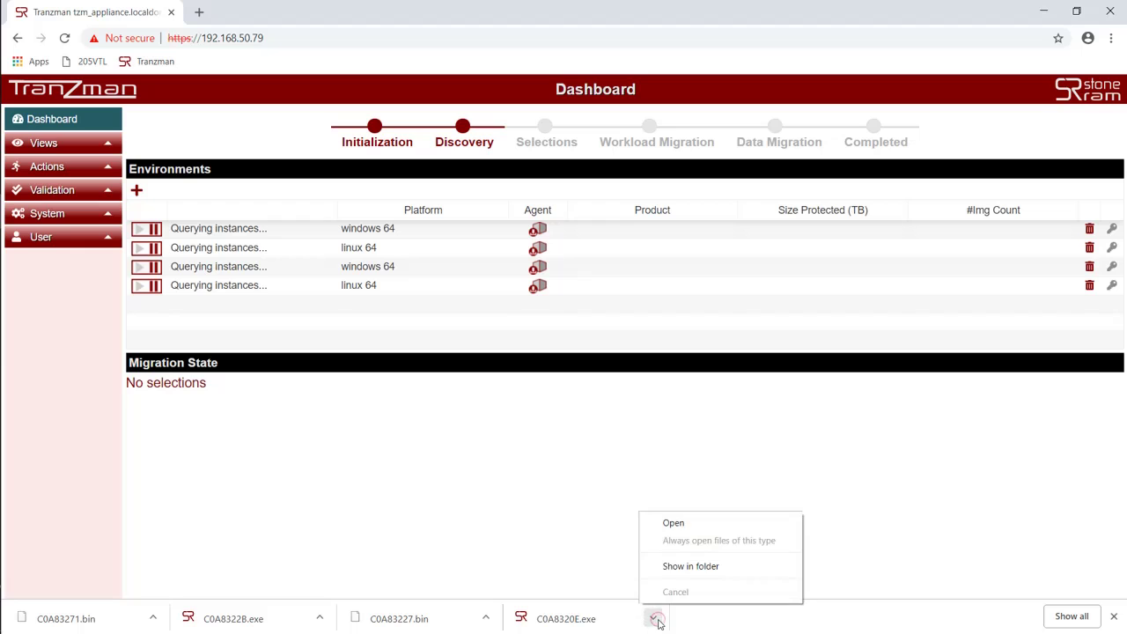
pyautogui.click(702, 566)
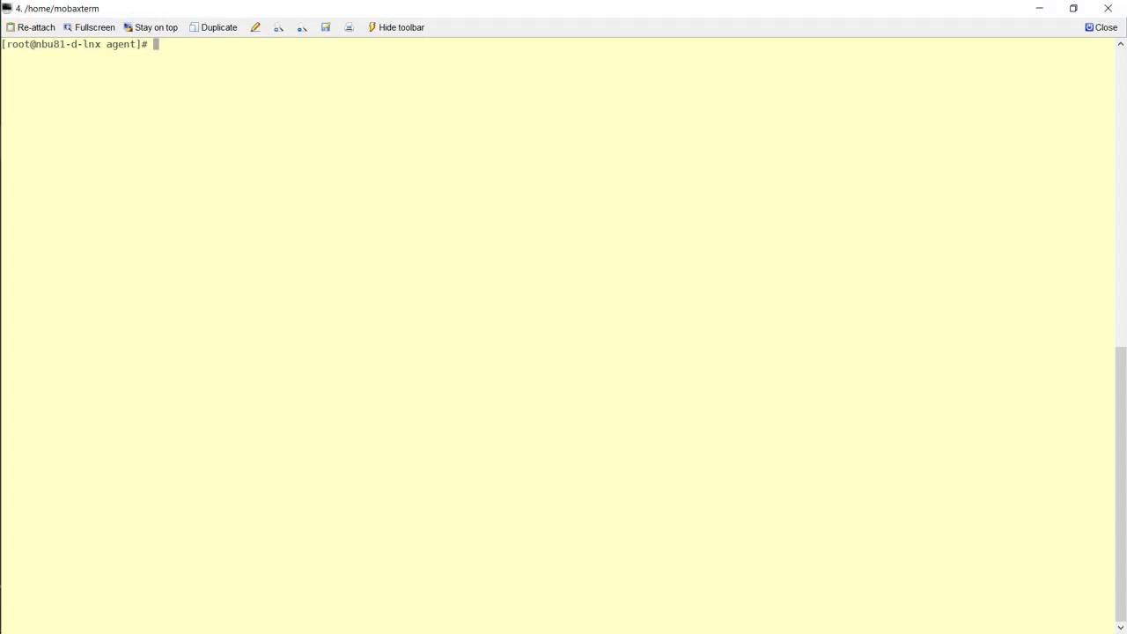
# Step: On the first Linux host, make C0A83271.bin in /tmp/agent executable and run it
pyautogui.write('cd /tmp/agent')
pyautogui.press('Return')
pyautogui.write('chmo')
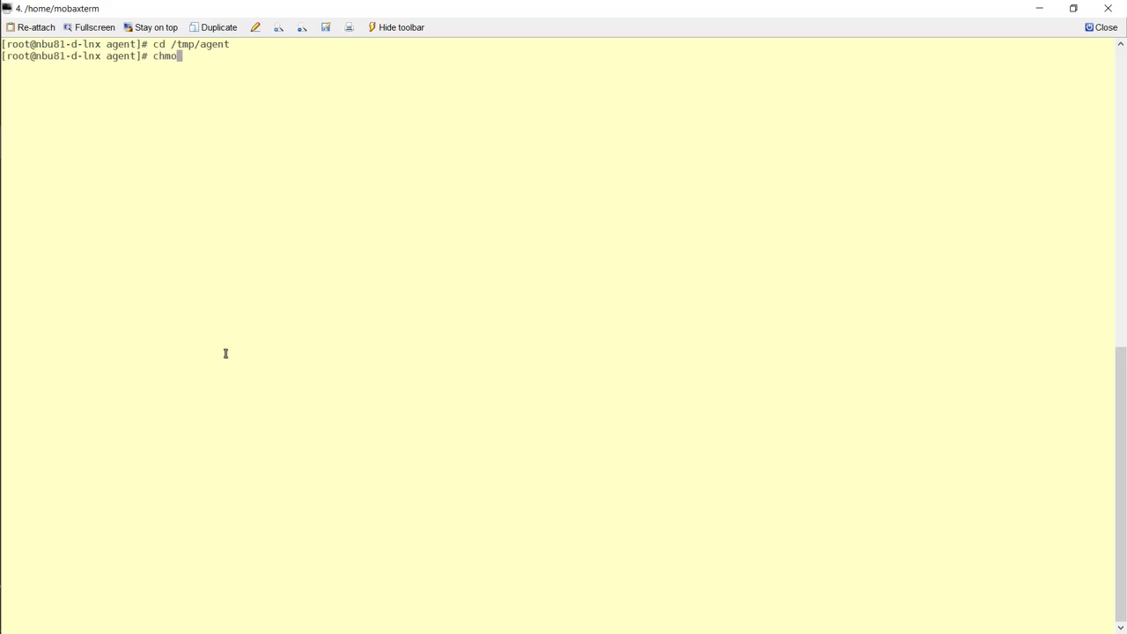
pyautogui.write('d 755')
pyautogui.press('Tab')
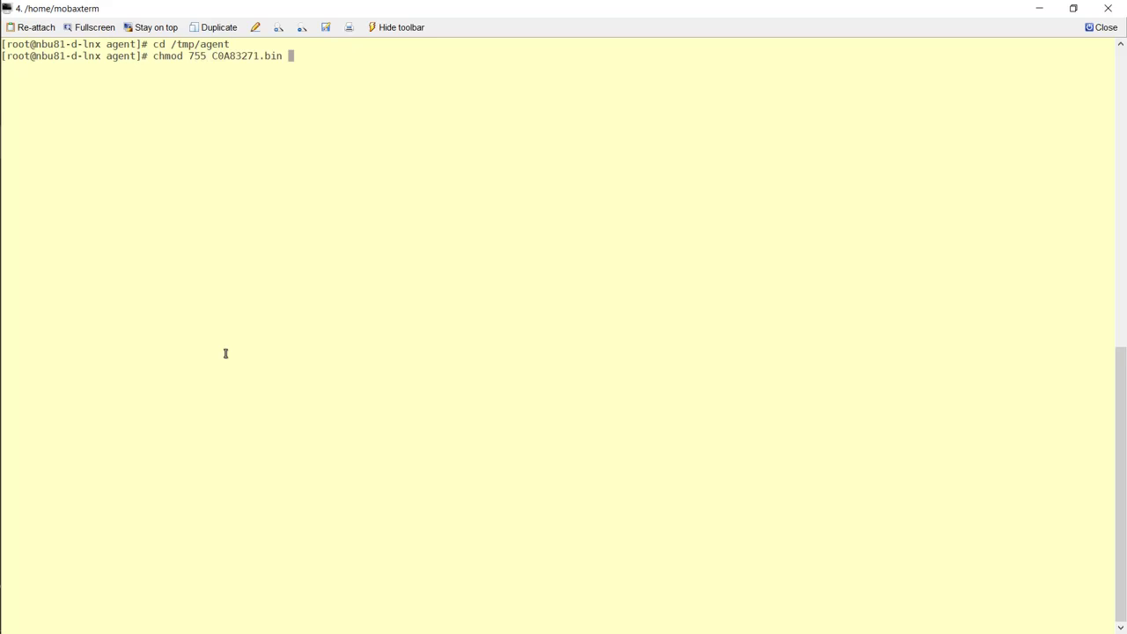
pyautogui.press('Return')
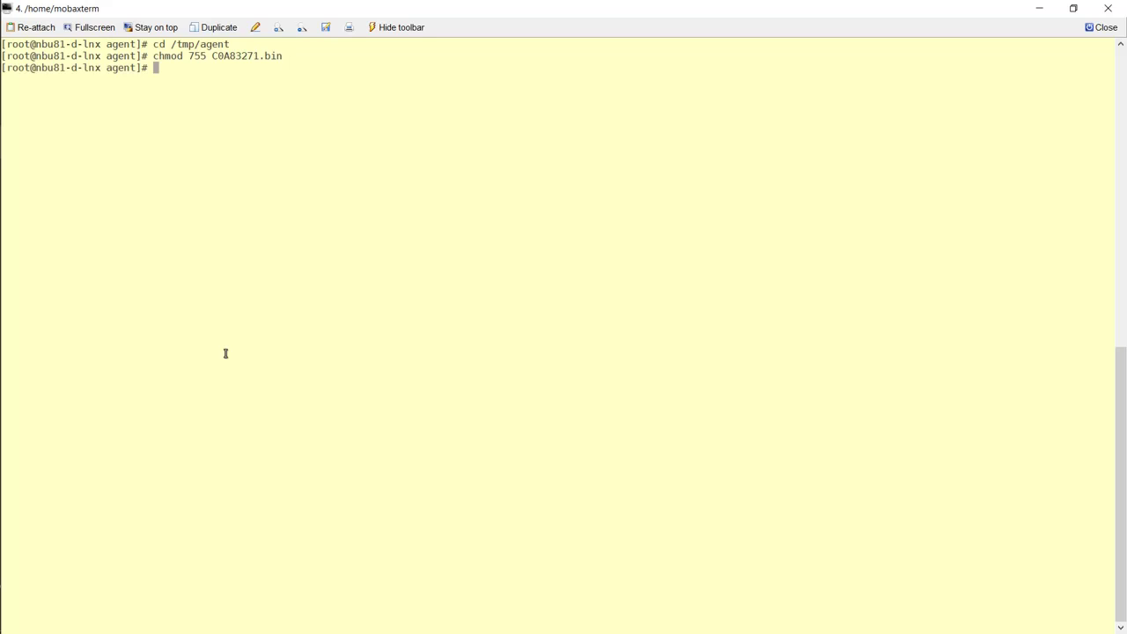
pyautogui.write('./C')
pyautogui.press('Tab')
pyautogui.press('Return')
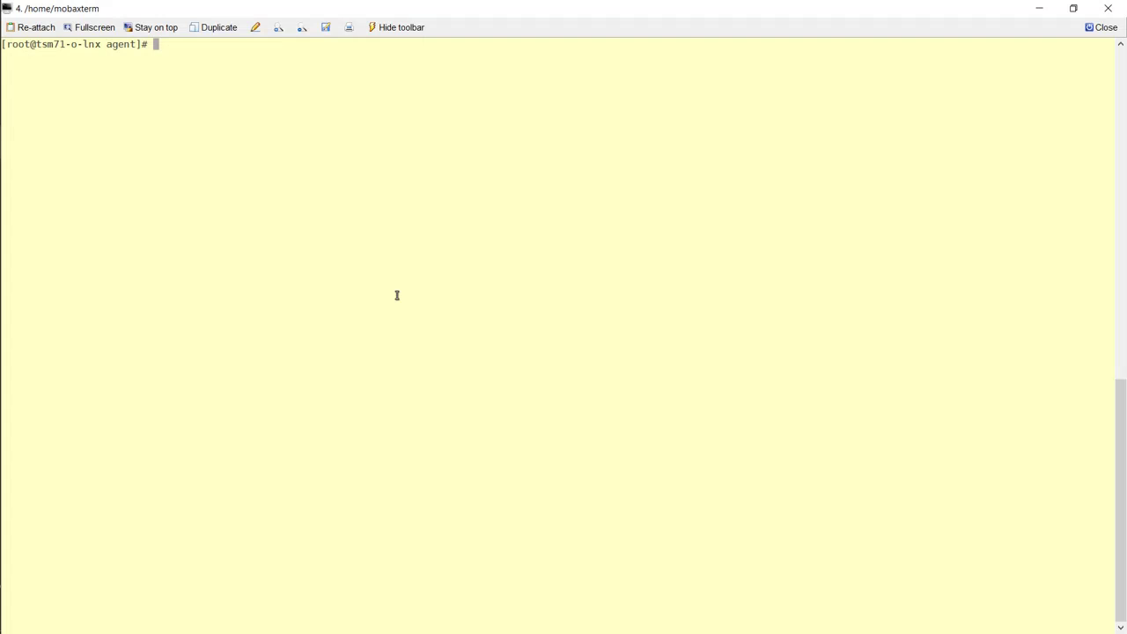
# Step: On the second Linux host, chmod 755 C0A83227.bin in /tmp/agent and run it
pyautogui.write('cd ')
pyautogui.write('/tmp/agen')
pyautogui.write('t')
pyautogui.press('Return')
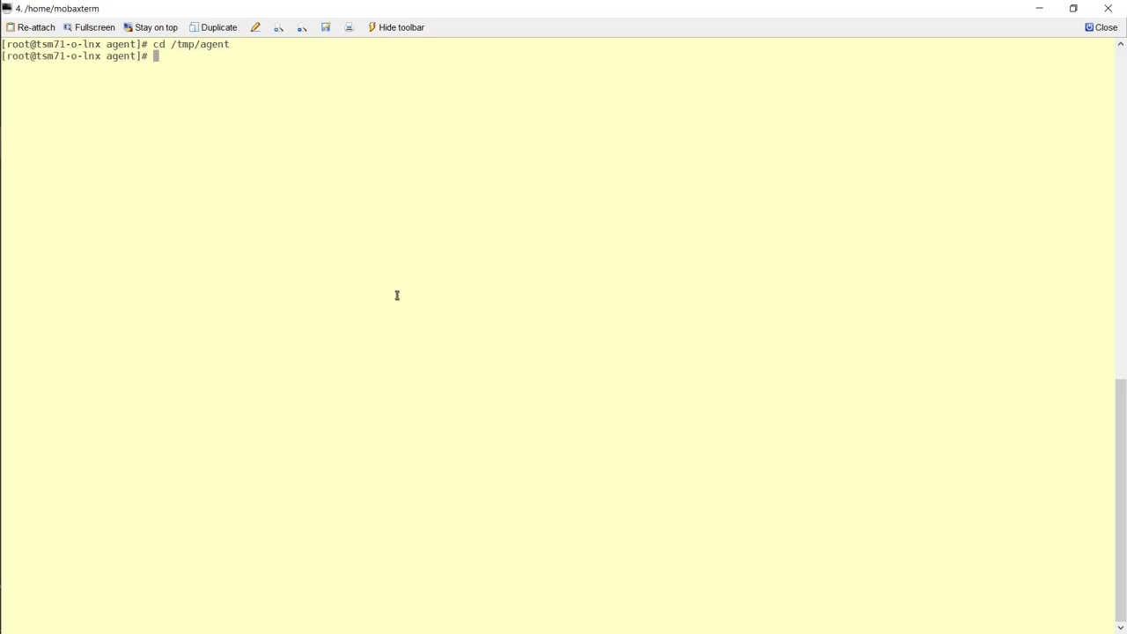
pyautogui.write('chmod 755 C0A83227.bin')
pyautogui.press('Return')
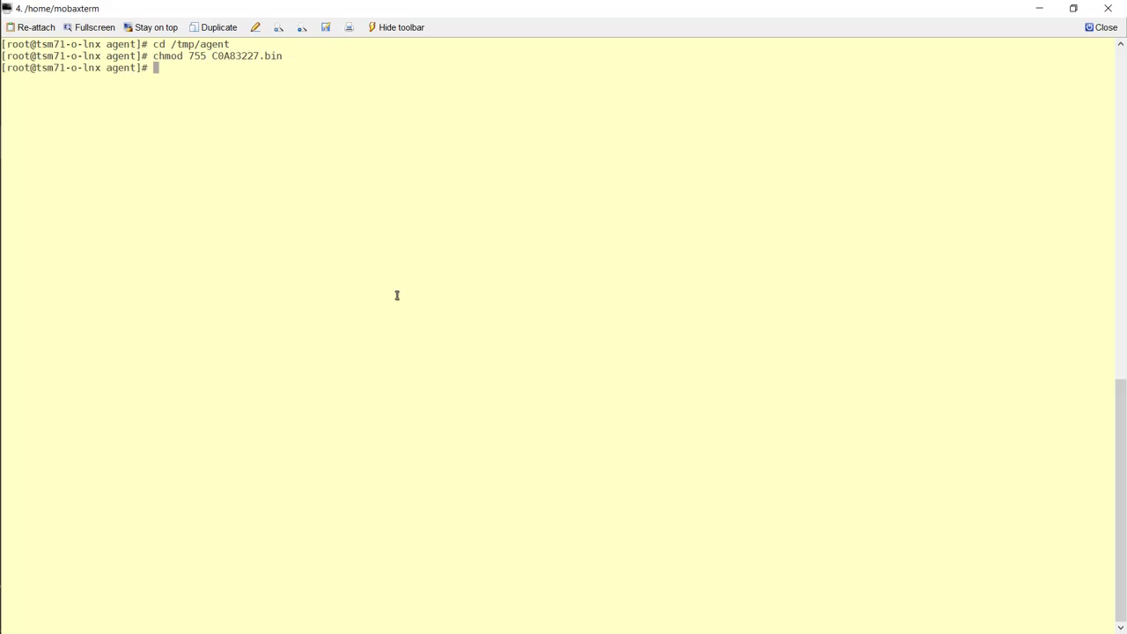
pyautogui.write('./C0A83227.bin')
pyautogui.press('Return')
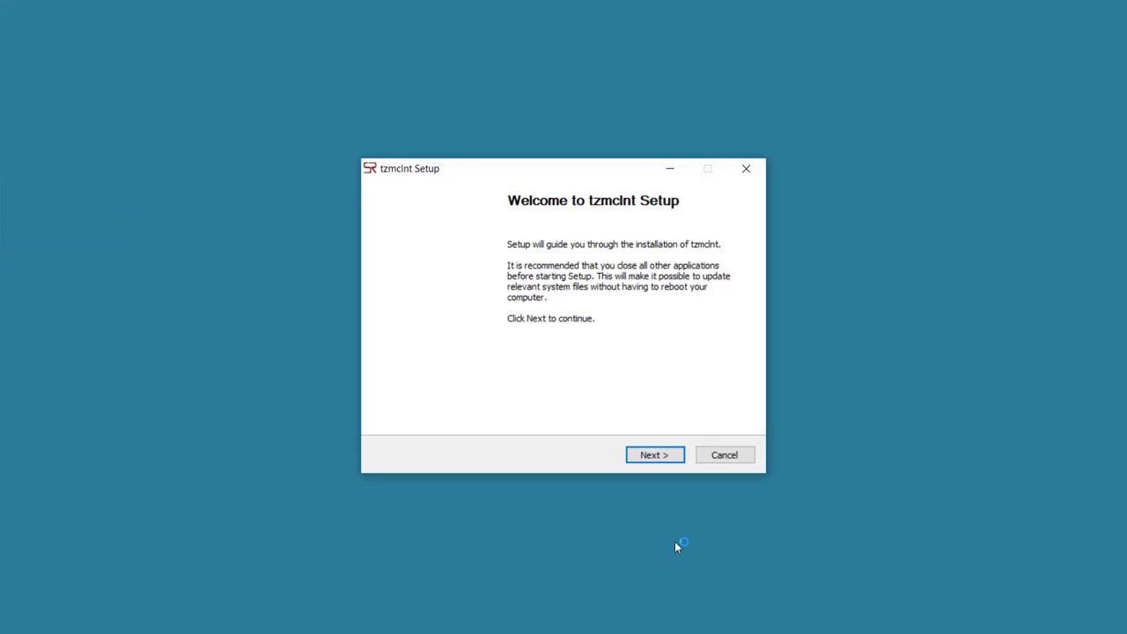
# Step: Install tzmclnt into the default destination folder after accepting the licence agreement, then close the installer
pyautogui.click(653, 454)
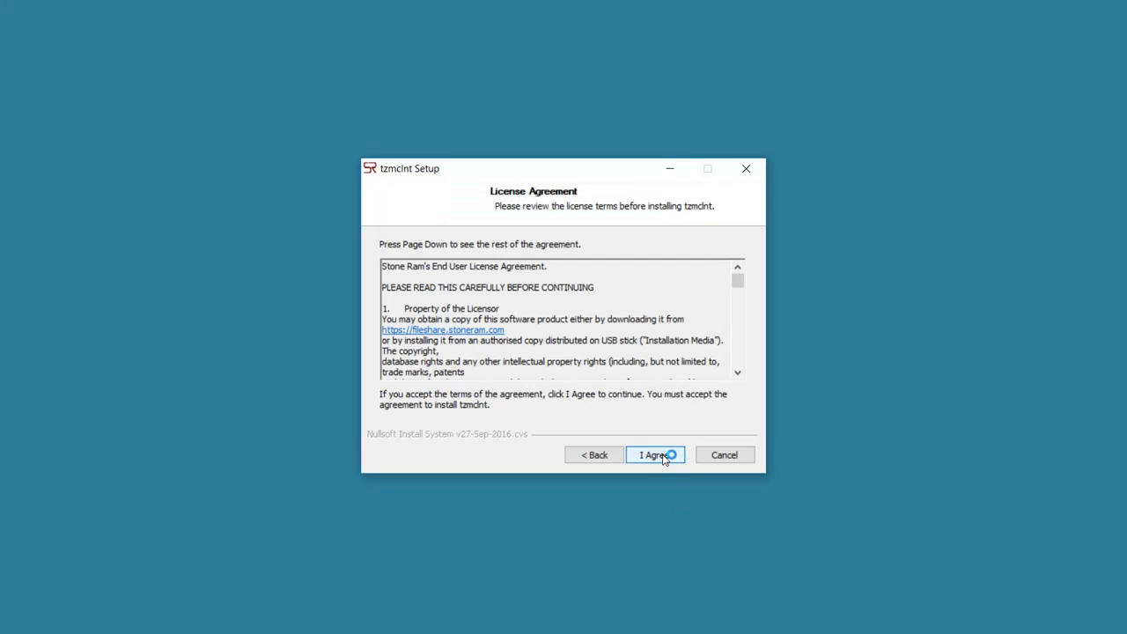
pyautogui.scroll(-8, 573, 297)
pyautogui.scroll(-15, 573, 297)
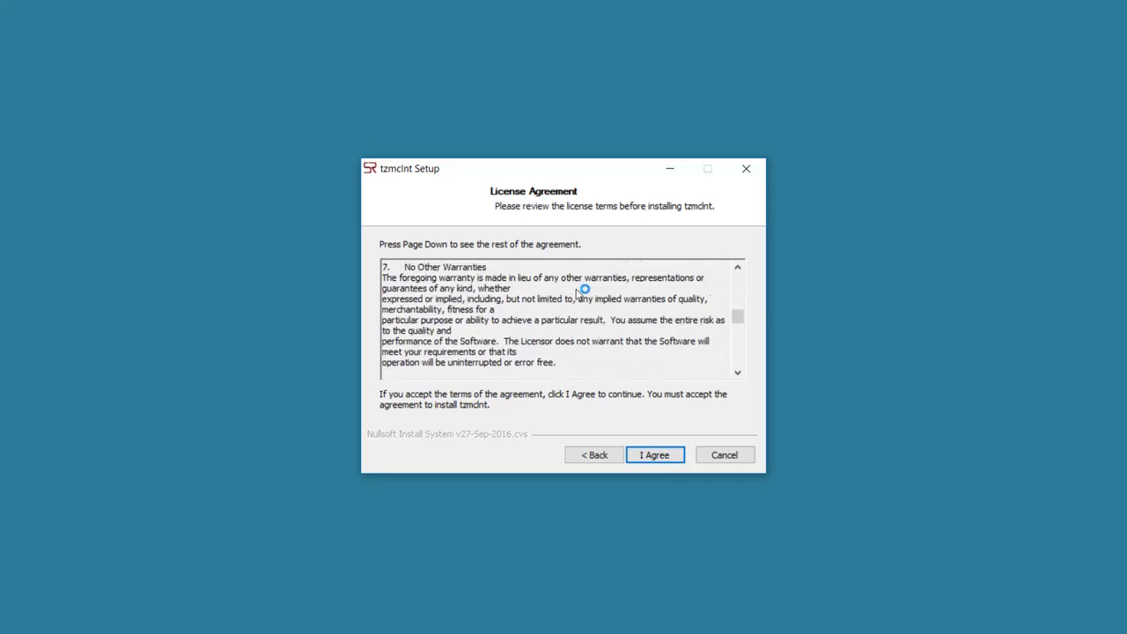
pyautogui.scroll(-10, 578, 291)
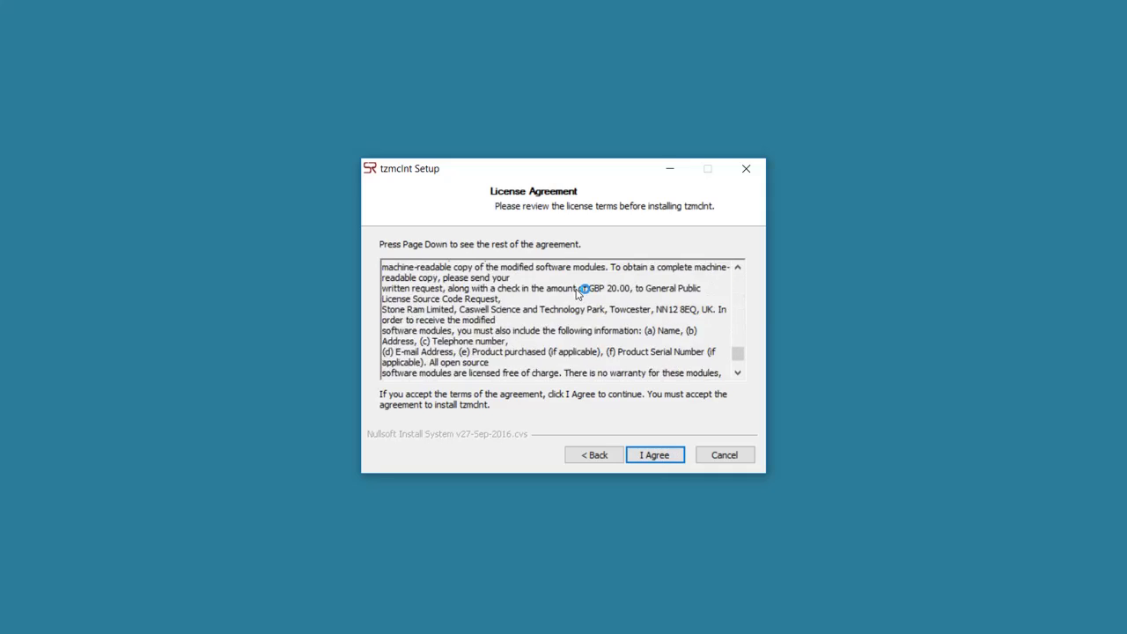
pyautogui.click(654, 455)
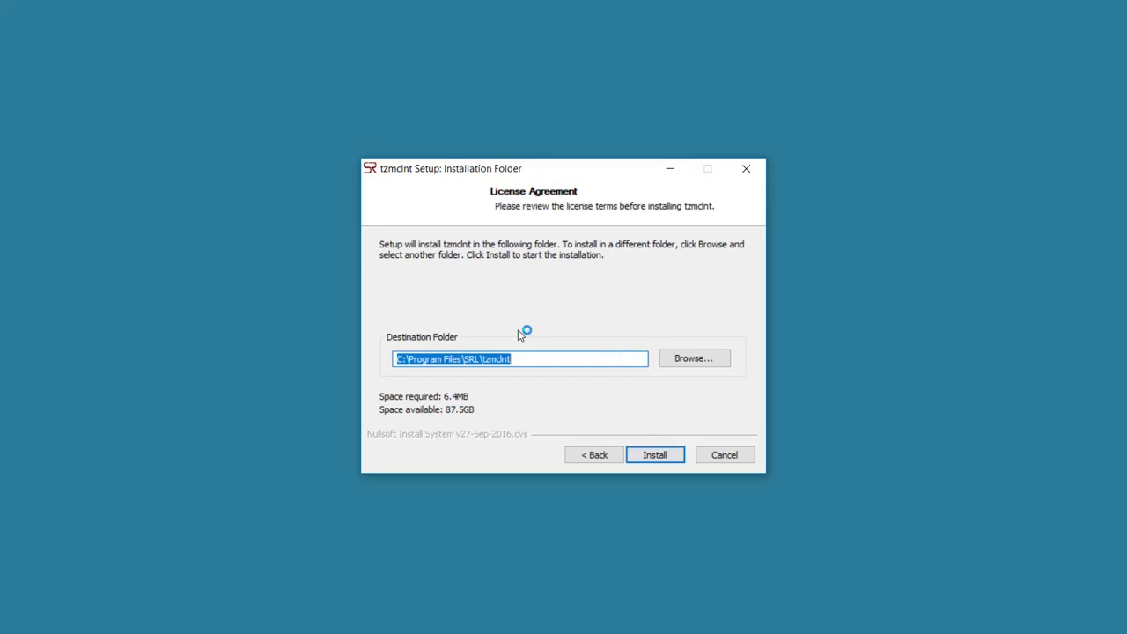
pyautogui.click(656, 455)
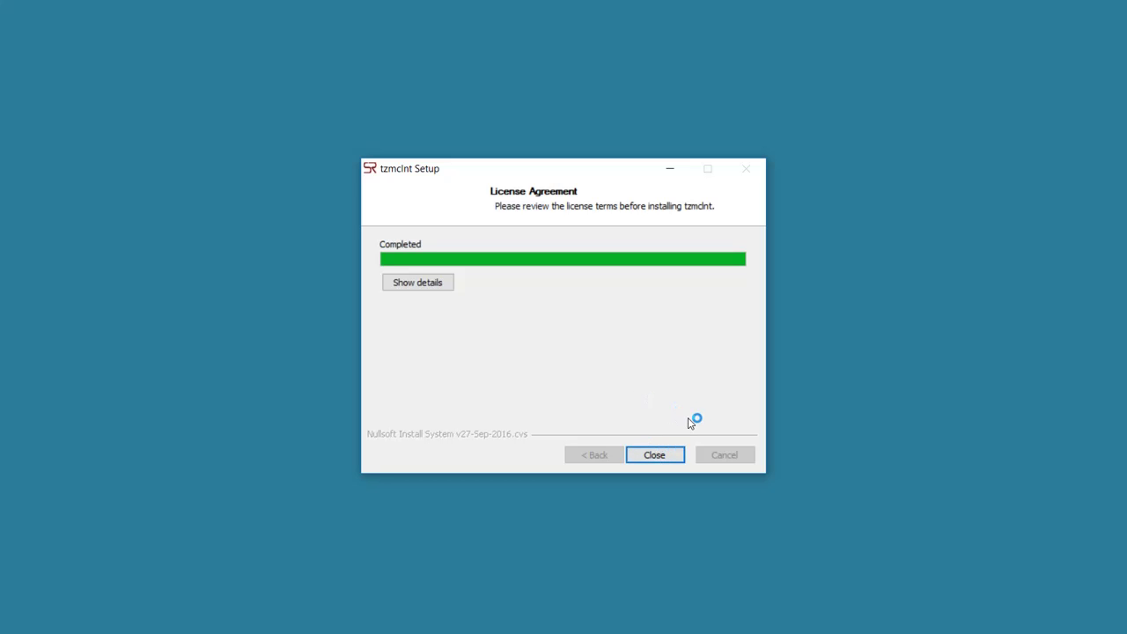
pyautogui.click(655, 455)
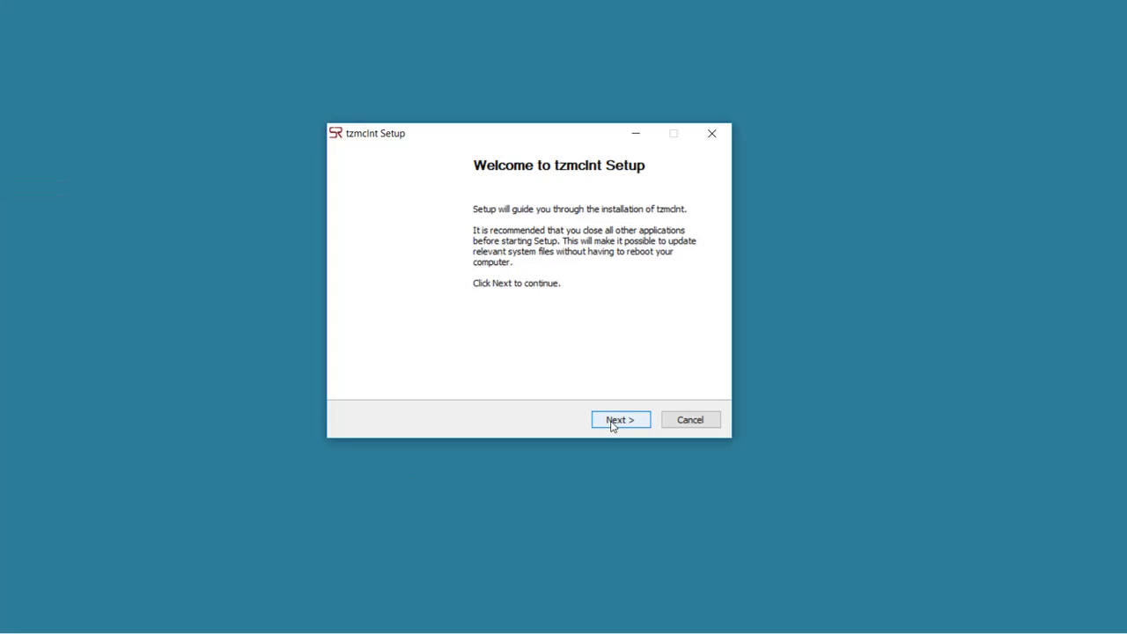
# Step: Run the second tzmclnt install into C:\Program Files\SRL\tzmclnt and acknowledge the success message
pyautogui.click(611, 422)
pyautogui.click(619, 421)
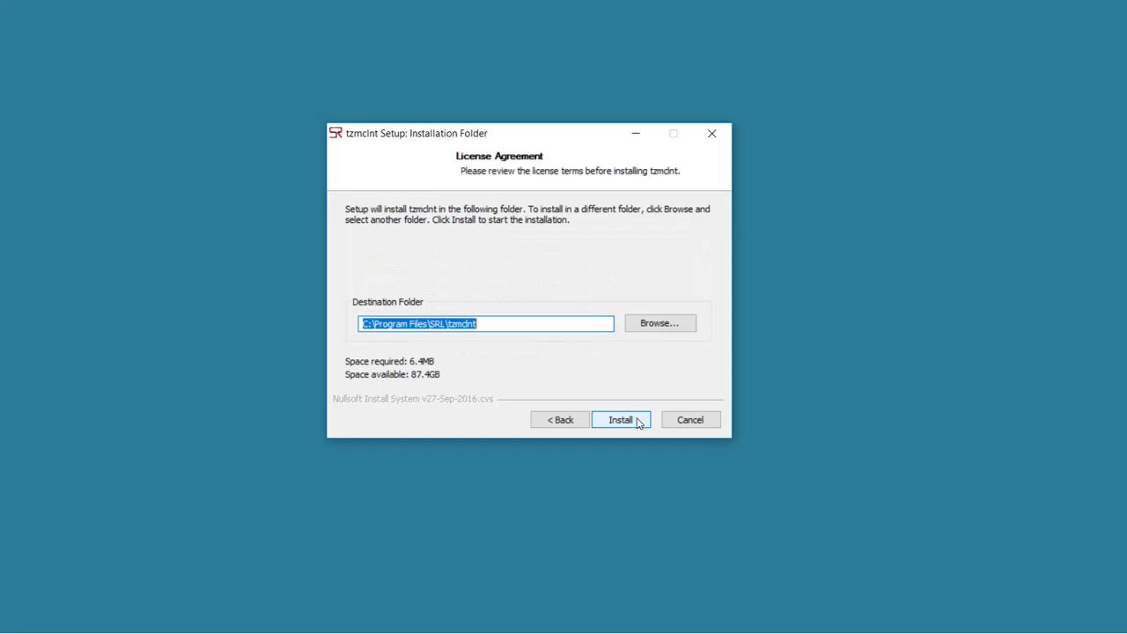
pyautogui.click(639, 422)
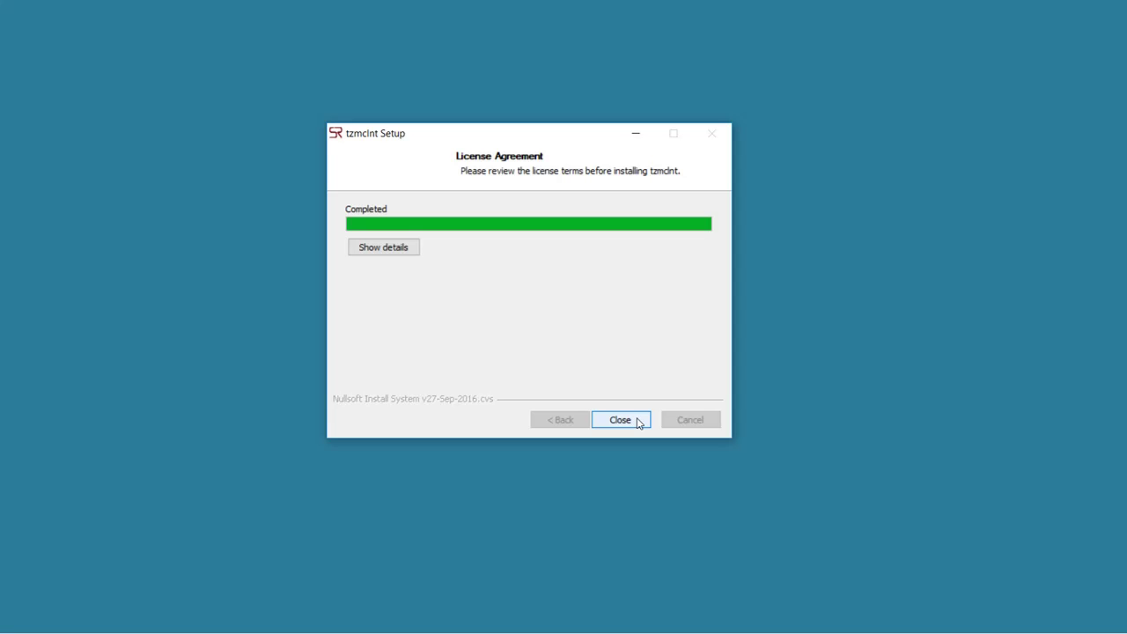
pyautogui.click(639, 422)
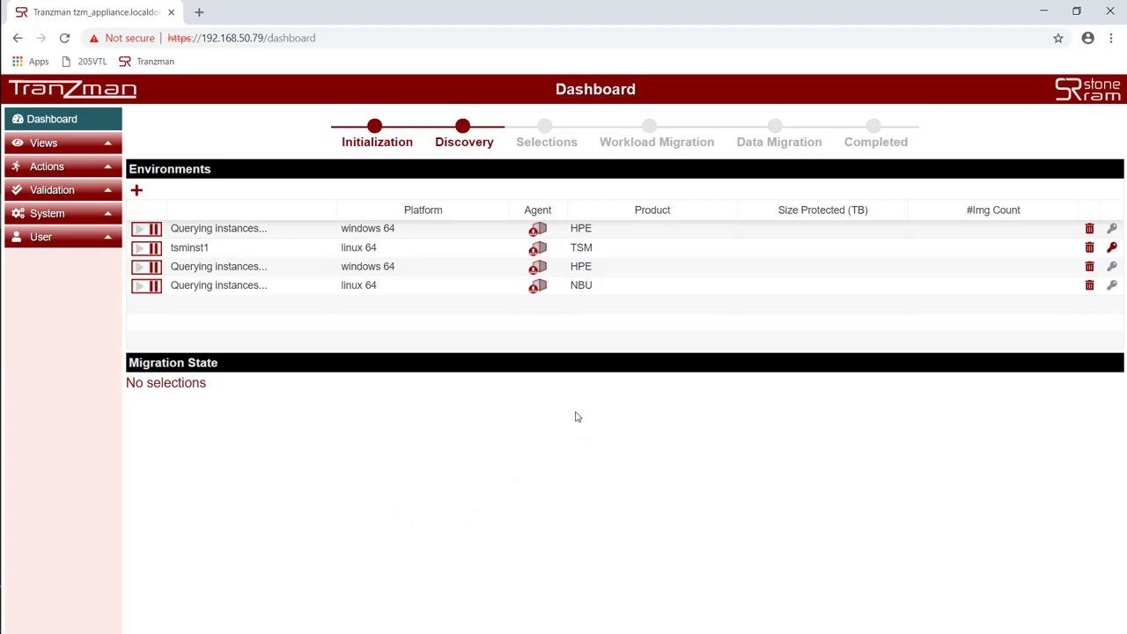
# Step: Submit a username and password on the tsminst1 credentials form
pyautogui.click(1112, 248)
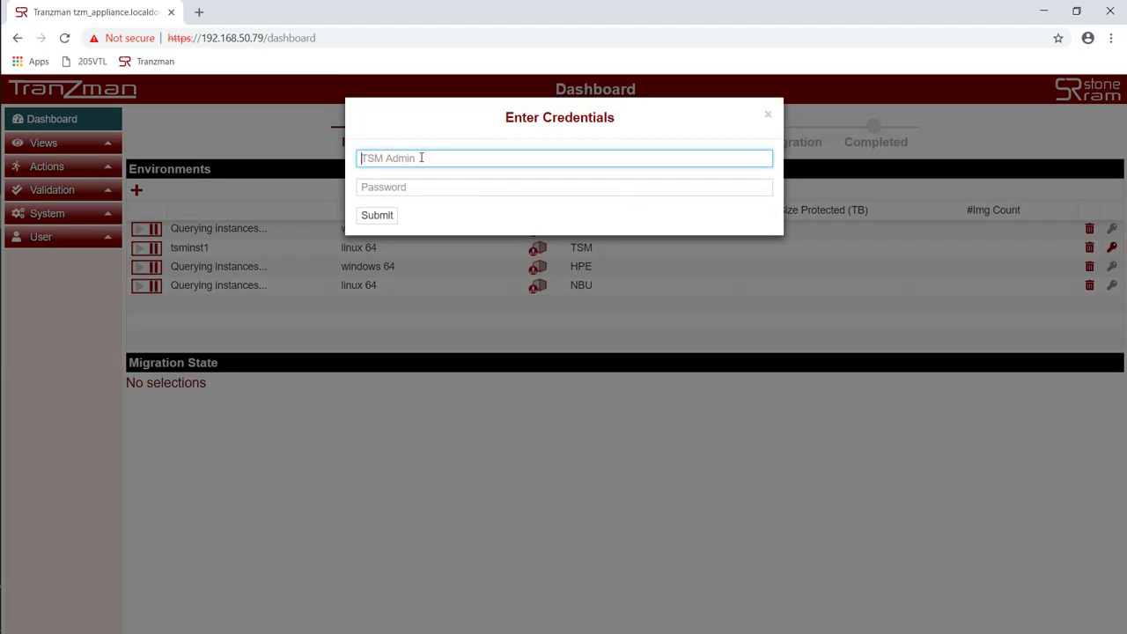
pyautogui.write('admin')
pyautogui.press('Tab')
pyautogui.write('Password1')
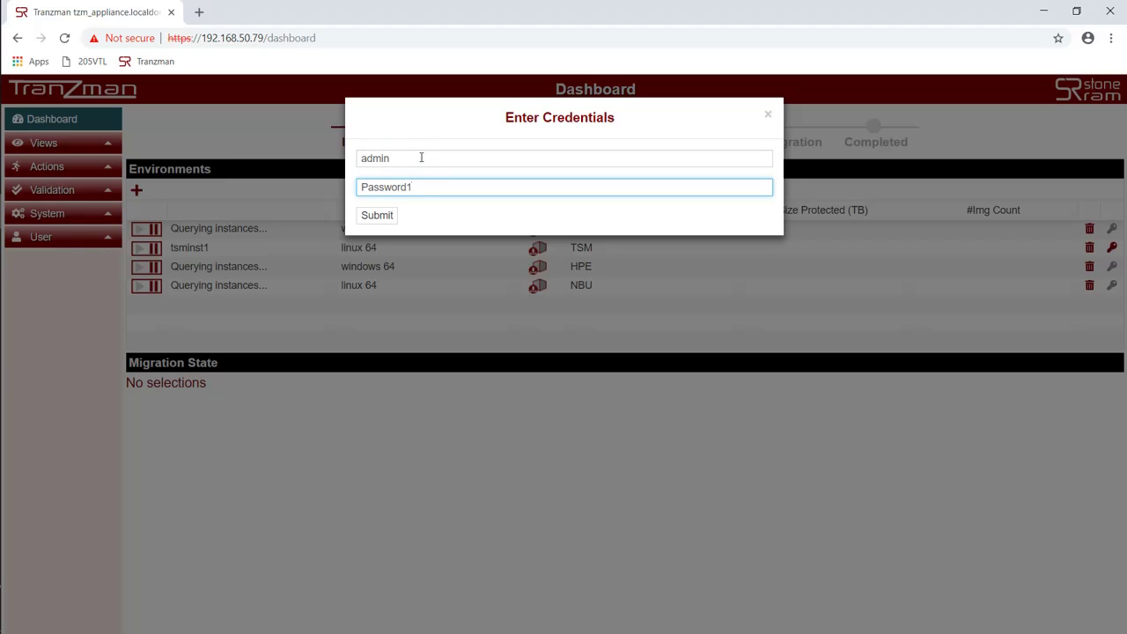
pyautogui.click(376, 215)
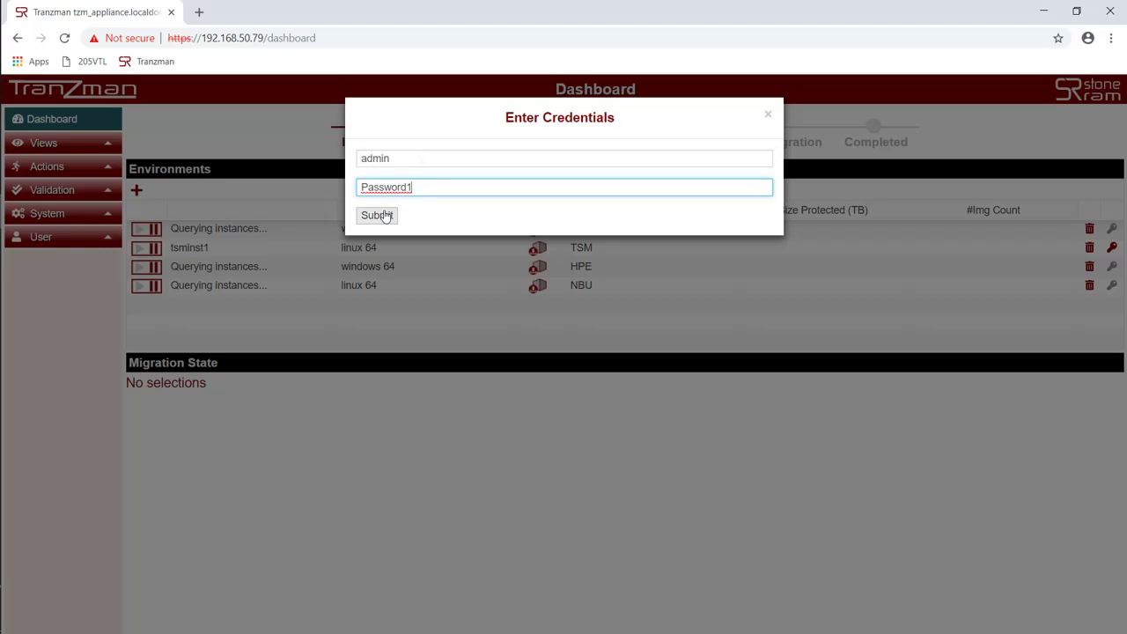
# Step: Submit TSM DB name tsminst1 with the database password
pyautogui.click(399, 158)
pyautogui.write('tsminst')
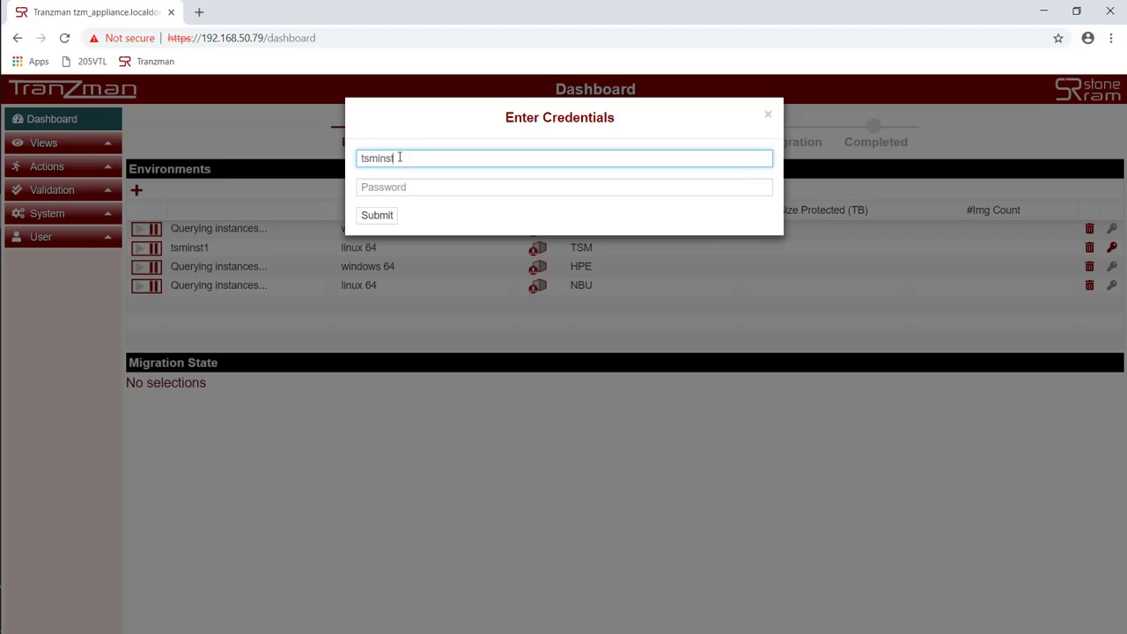
pyautogui.write('1')
pyautogui.press('Tab')
pyautogui.write('Password1')
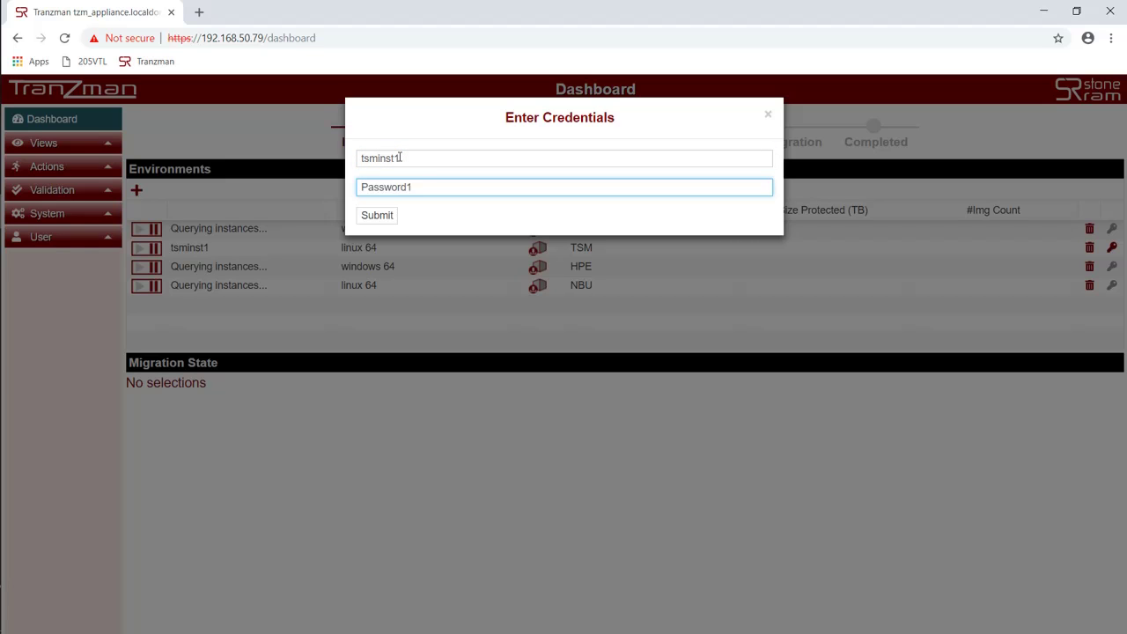
pyautogui.click(376, 216)
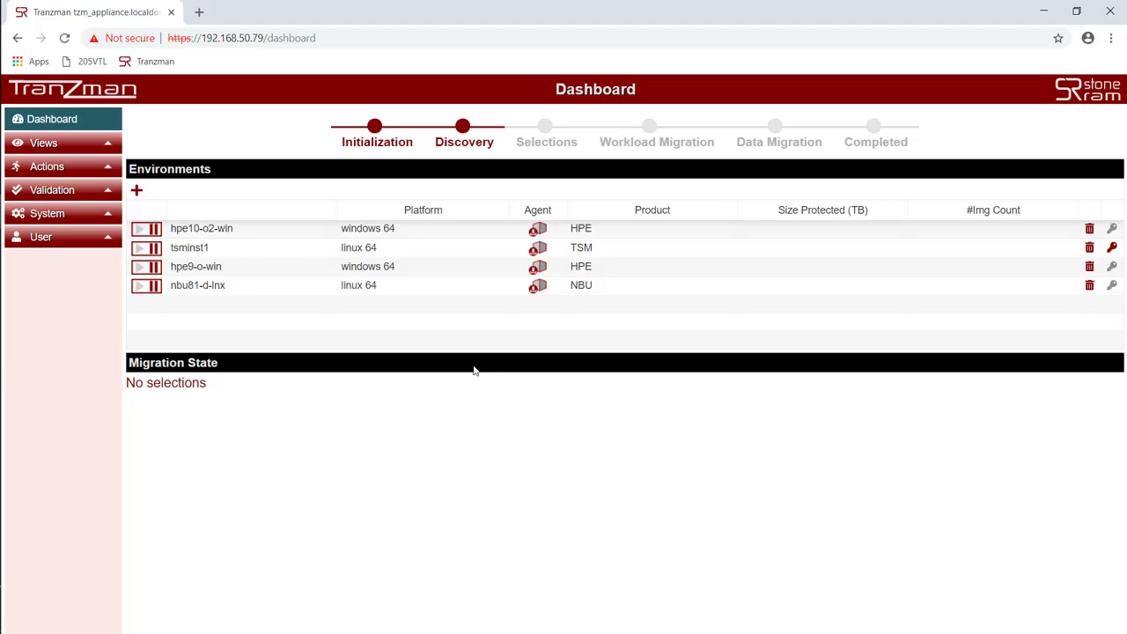
# Step: Show the Tasks page from the Views section of the sidebar
pyautogui.click(53, 145)
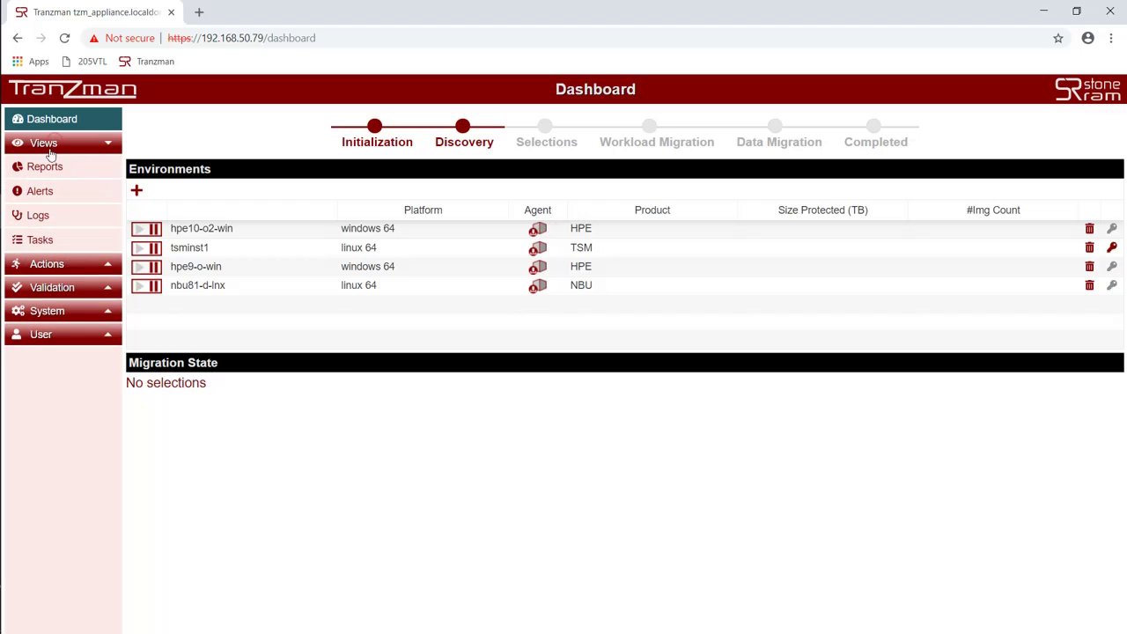
pyautogui.click(39, 239)
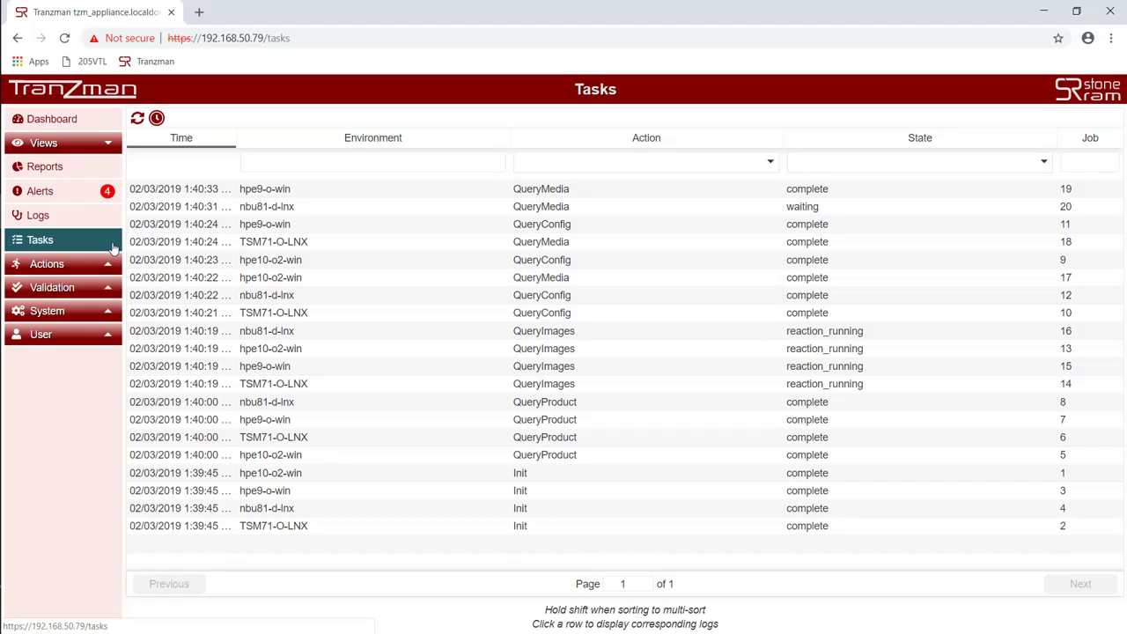
# Step: Review the four alerts, then go back to the Tasks list
pyautogui.click(76, 193)
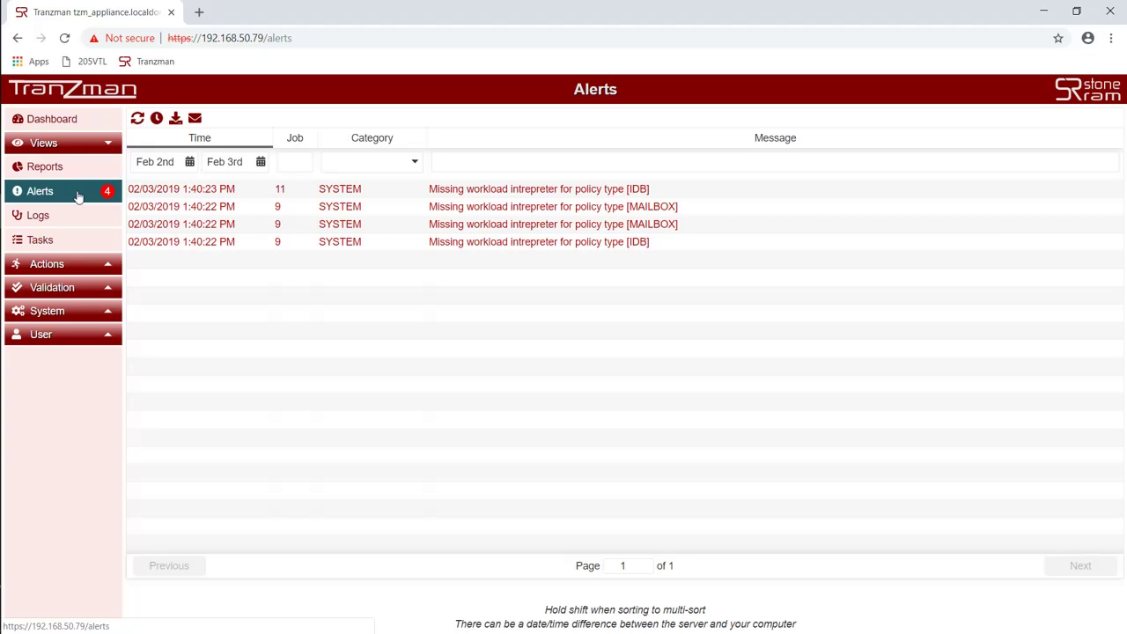
pyautogui.click(89, 246)
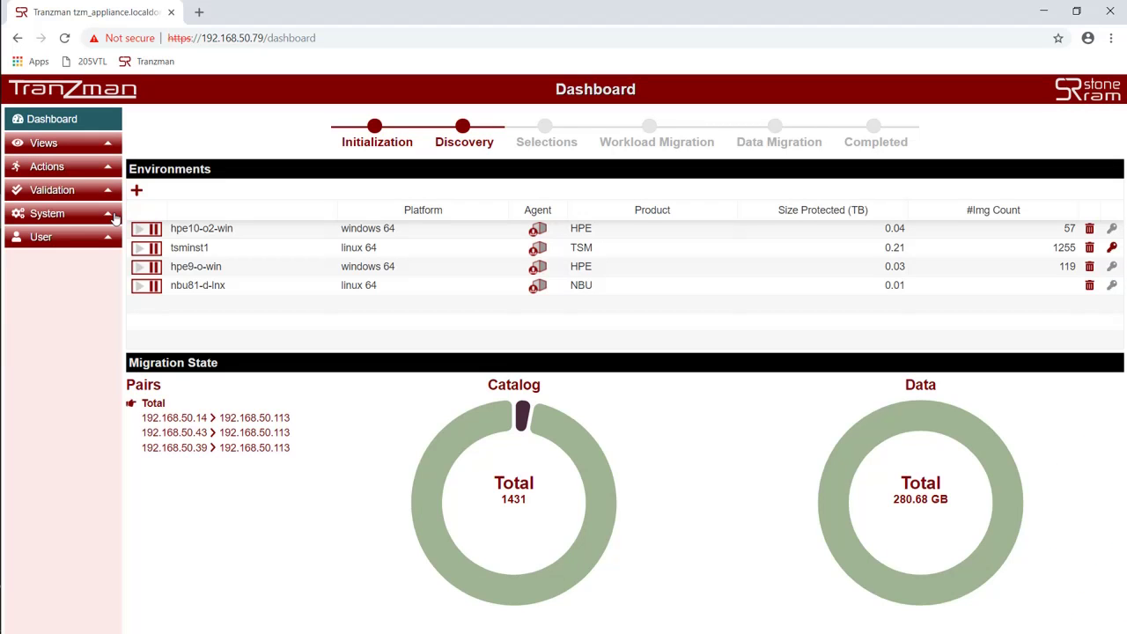
# Step: On the Devices page, give drive 0 densities DEVCLASS_TAPE, DEVCLASS_TAPE02 and LTO-Ultrium
pyautogui.click(113, 216)
pyautogui.click(45, 263)
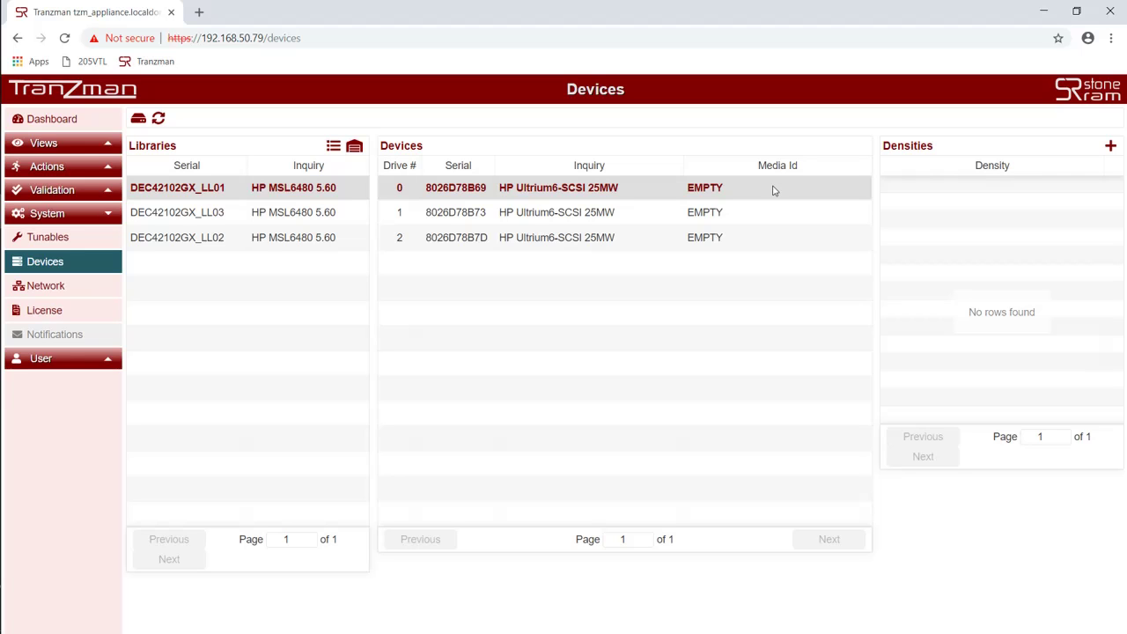
pyautogui.click(1110, 145)
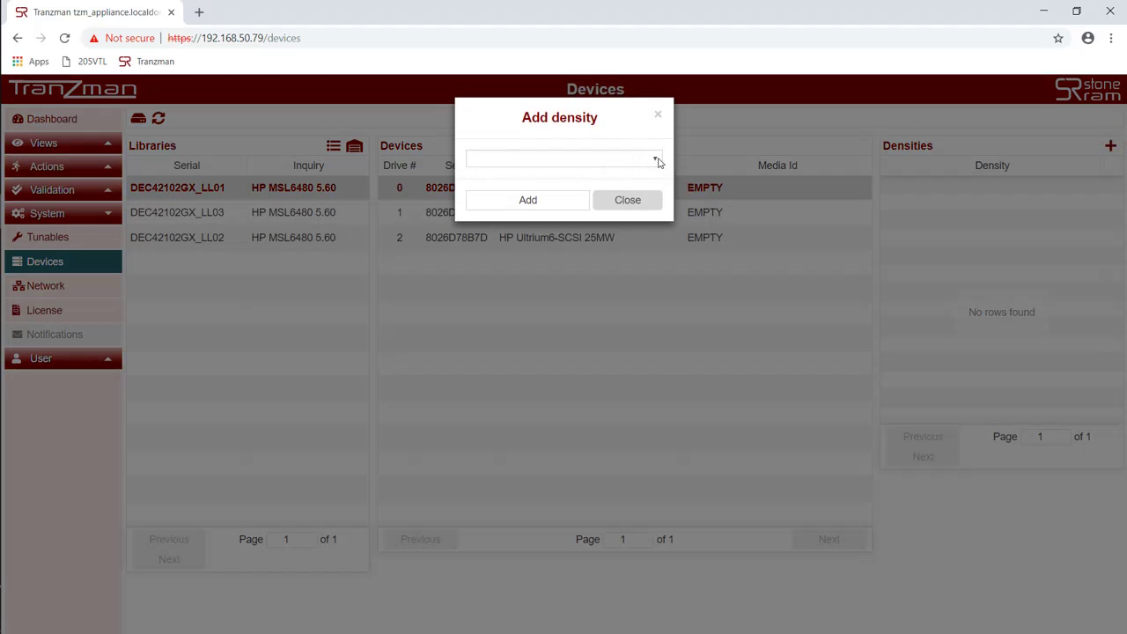
pyautogui.click(656, 159)
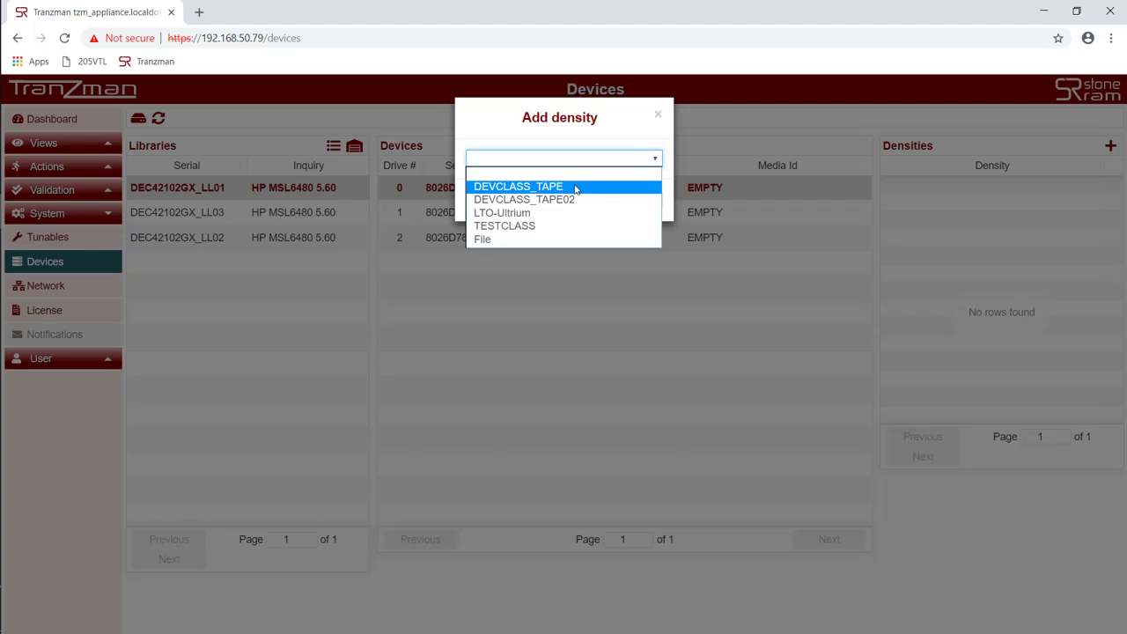
pyautogui.click(575, 188)
pyautogui.click(565, 209)
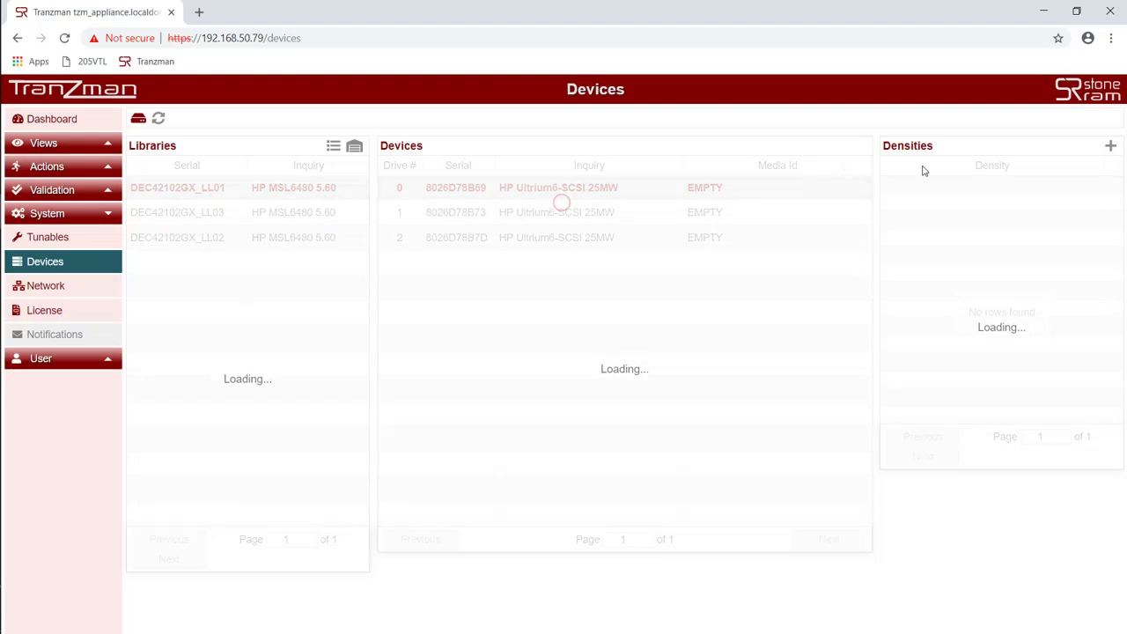
pyautogui.click(1110, 146)
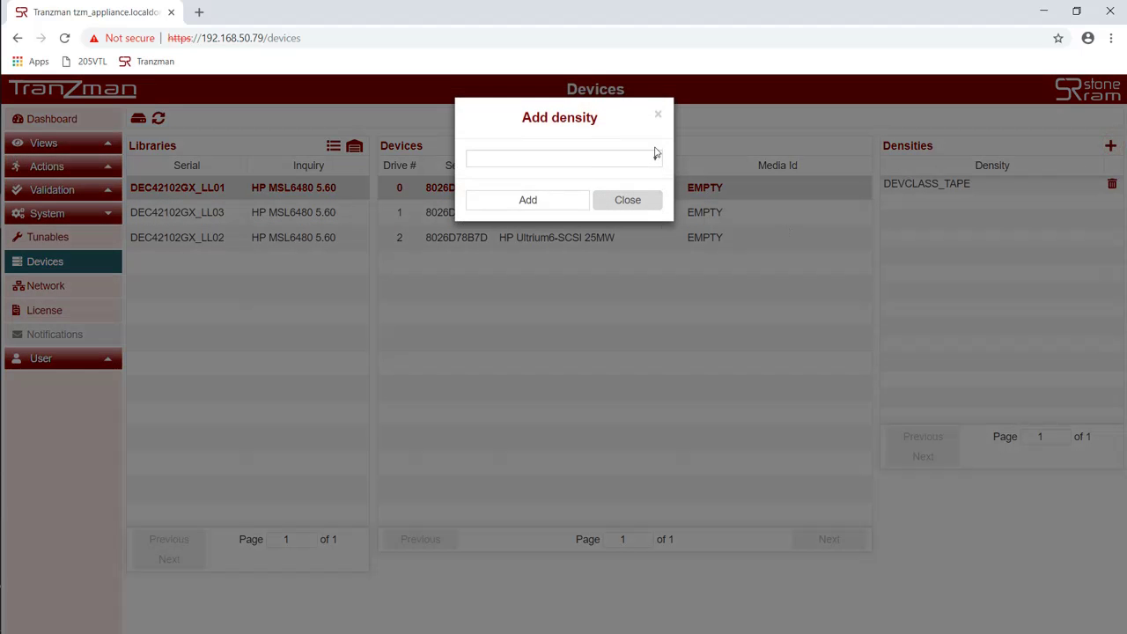
pyautogui.click(656, 155)
pyautogui.click(563, 186)
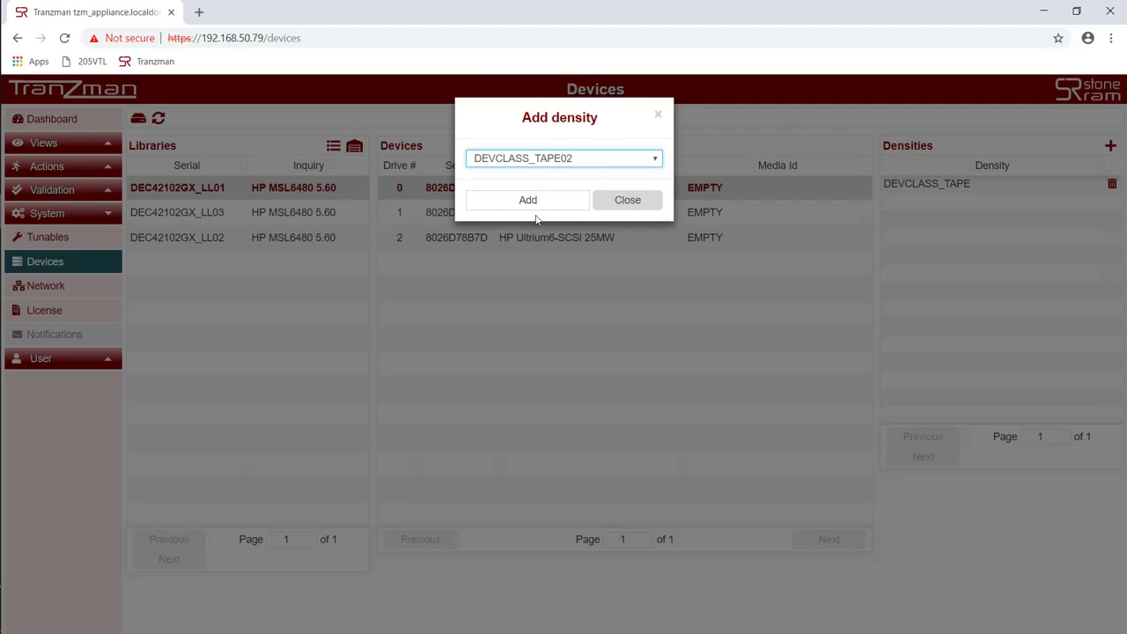
pyautogui.click(540, 201)
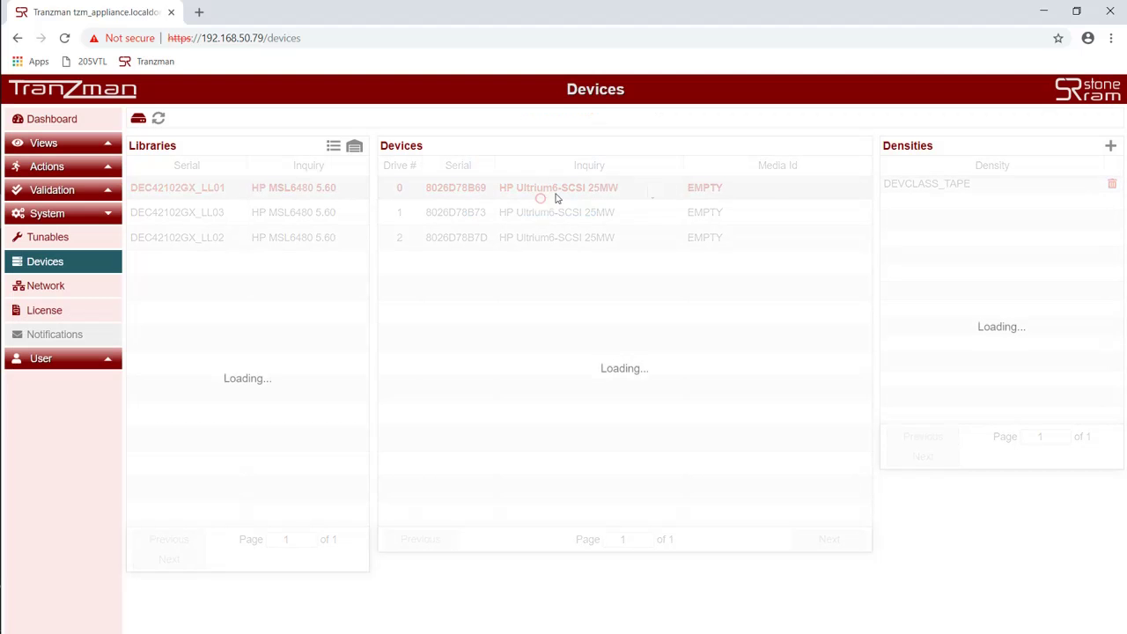
pyautogui.click(1111, 146)
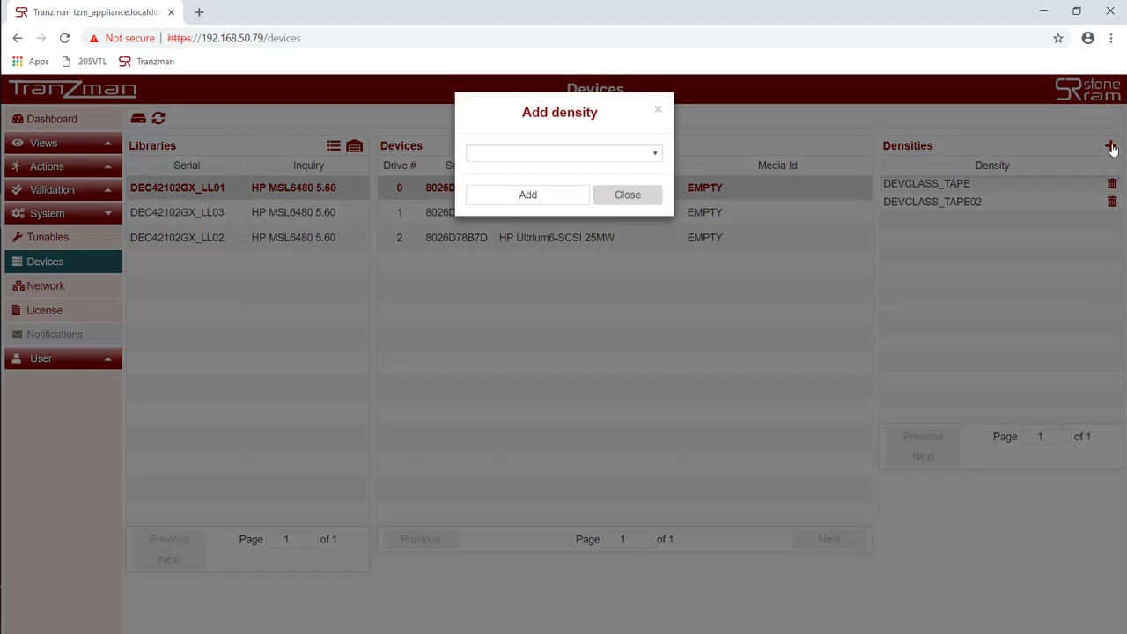
pyautogui.click(654, 157)
pyautogui.click(559, 189)
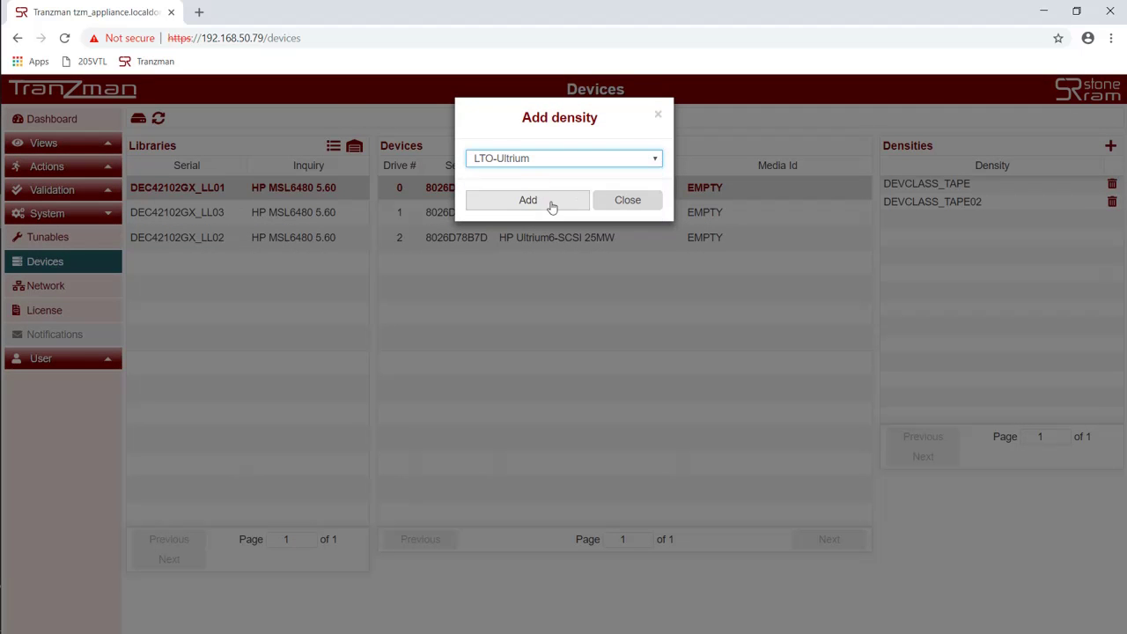
pyautogui.click(549, 206)
# Step: Give drive 1 densities DEVCLASS_TAPE, DEVCLASS_TAPE02 and LTO-Ultrium
pyautogui.click(599, 214)
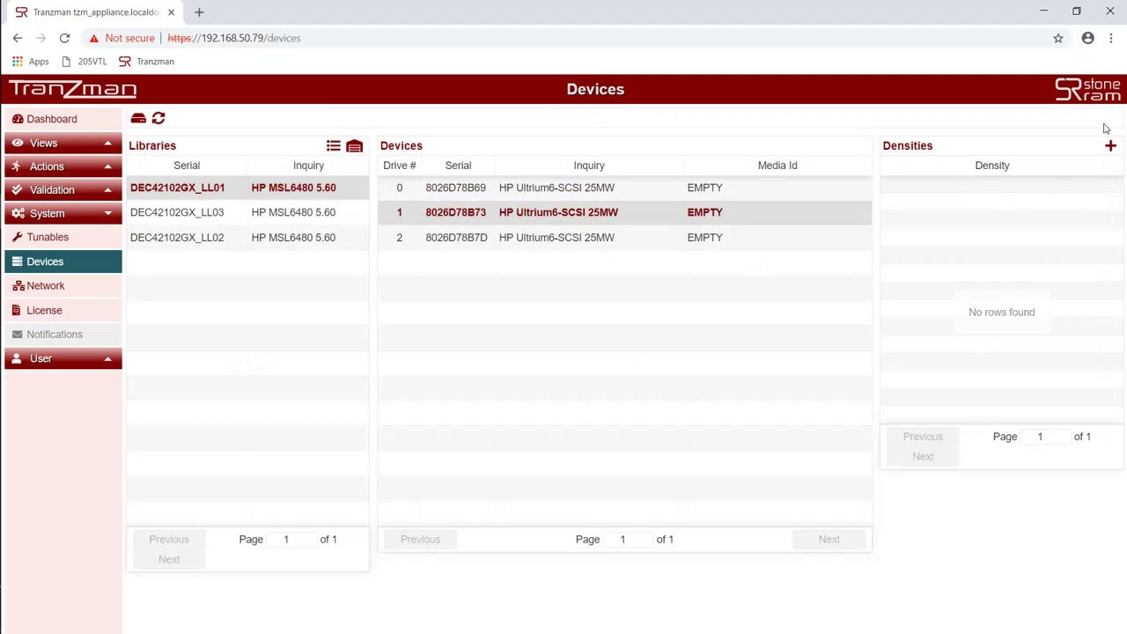
pyautogui.click(1110, 146)
pyautogui.click(654, 159)
pyautogui.click(549, 186)
pyautogui.click(545, 207)
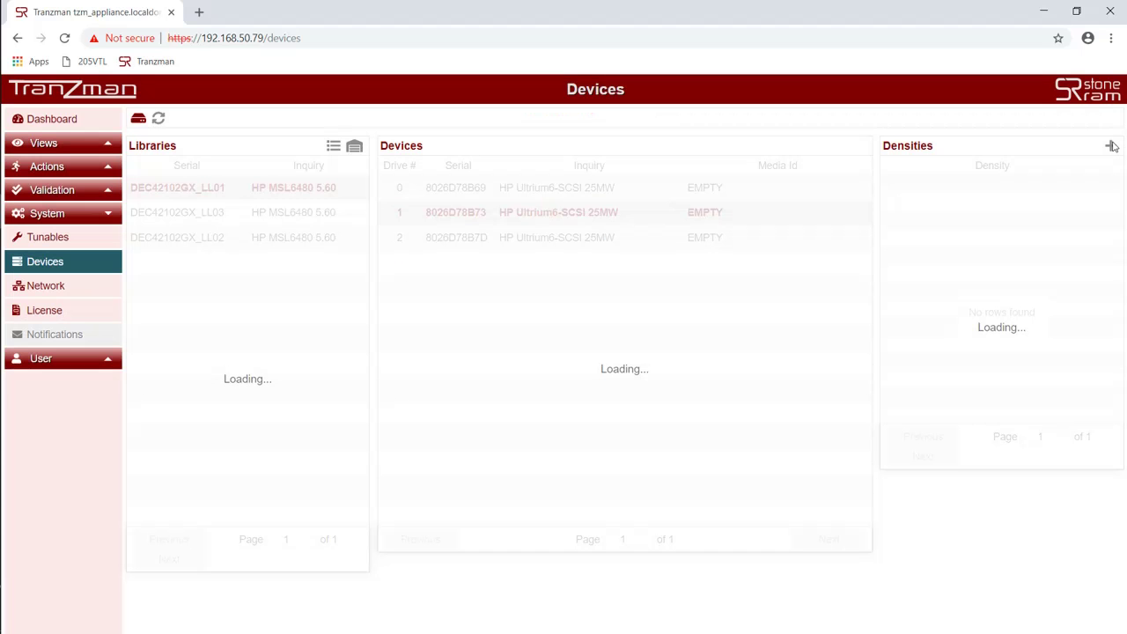
pyautogui.click(1112, 146)
pyautogui.click(655, 157)
pyautogui.click(541, 185)
pyautogui.click(532, 195)
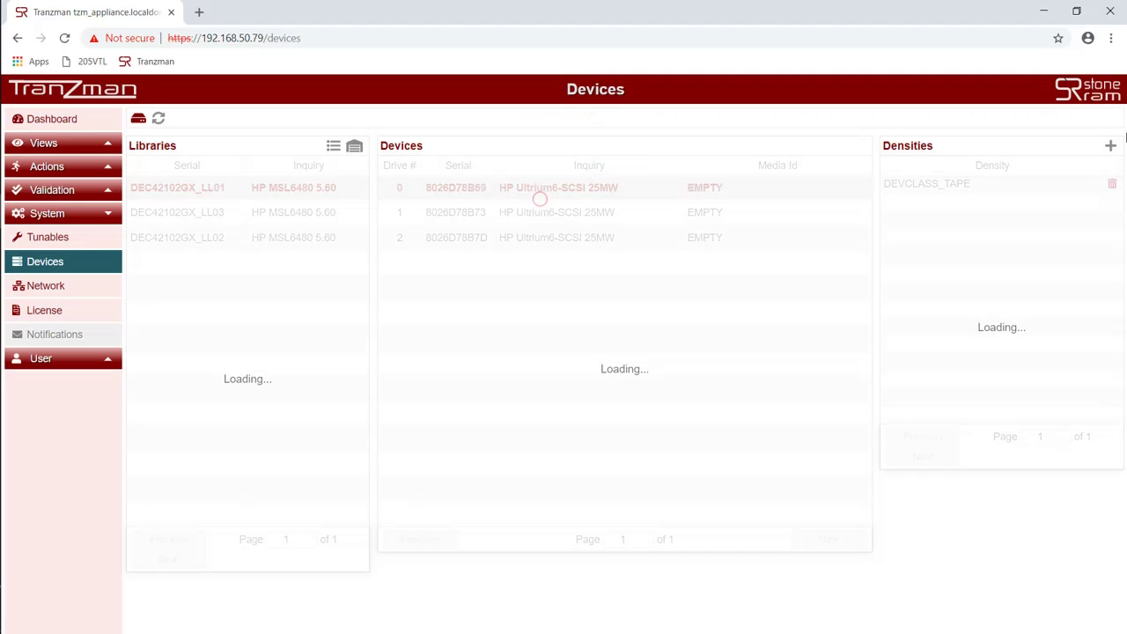
pyautogui.click(1112, 146)
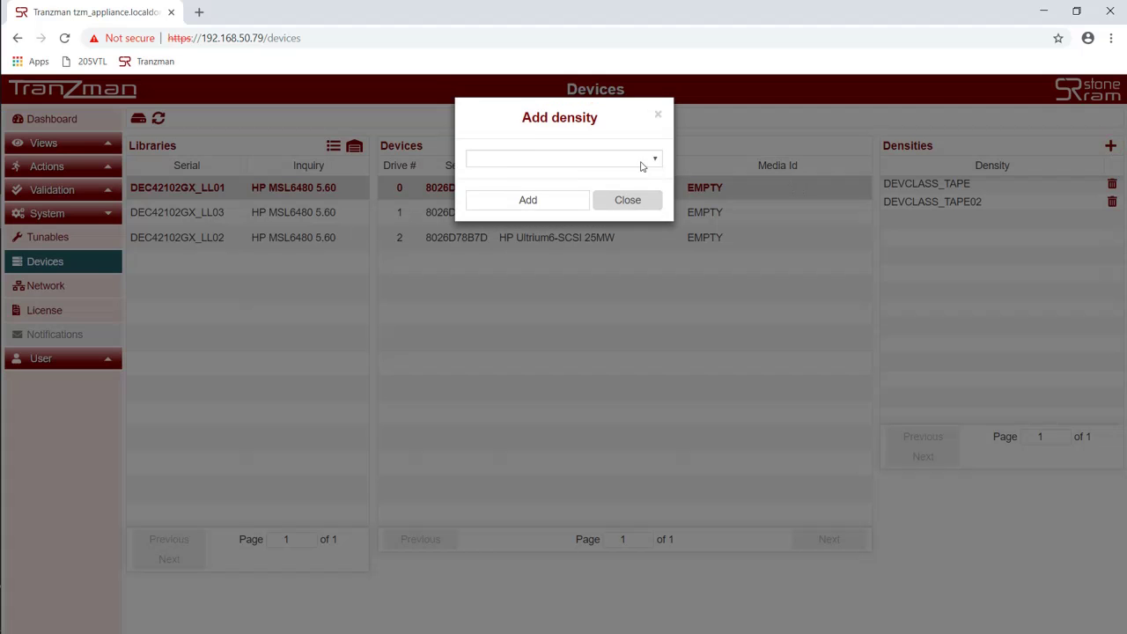
pyautogui.click(643, 162)
pyautogui.click(531, 187)
pyautogui.click(531, 194)
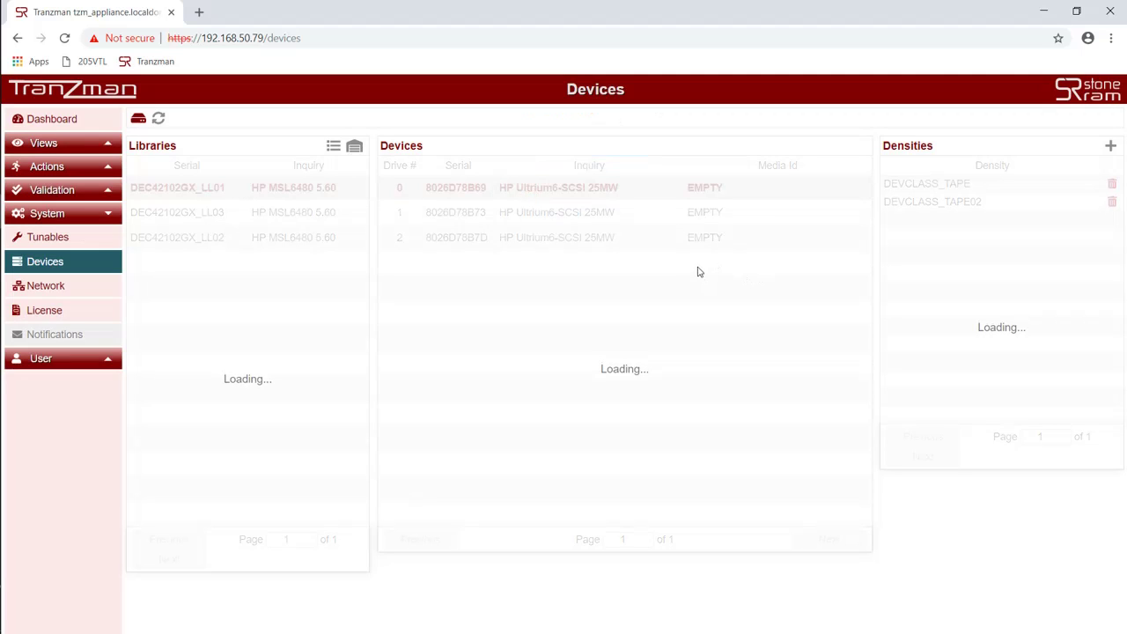
# Step: Give drive 2 the same three densities: DEVCLASS_TAPE, DEVCLASS_TAPE02 and LTO-Ultrium
pyautogui.click(599, 245)
pyautogui.click(1110, 146)
pyautogui.click(616, 159)
pyautogui.click(542, 184)
pyautogui.click(528, 195)
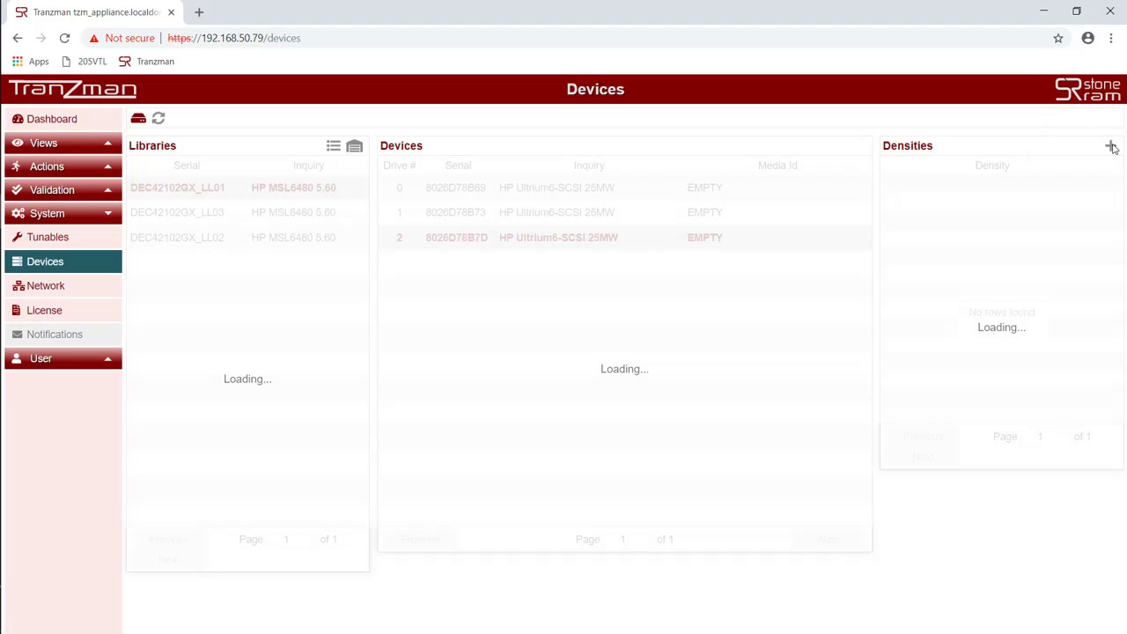
pyautogui.click(1109, 146)
pyautogui.click(649, 161)
pyautogui.click(541, 184)
pyautogui.click(533, 198)
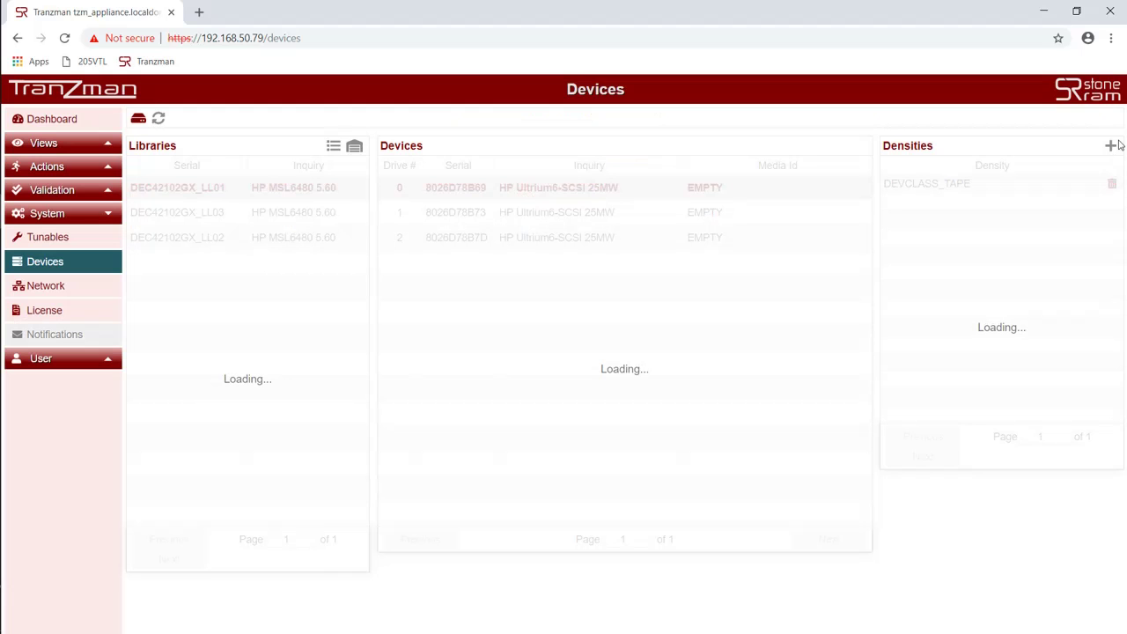
pyautogui.click(1110, 146)
pyautogui.click(629, 158)
pyautogui.click(542, 184)
pyautogui.click(532, 198)
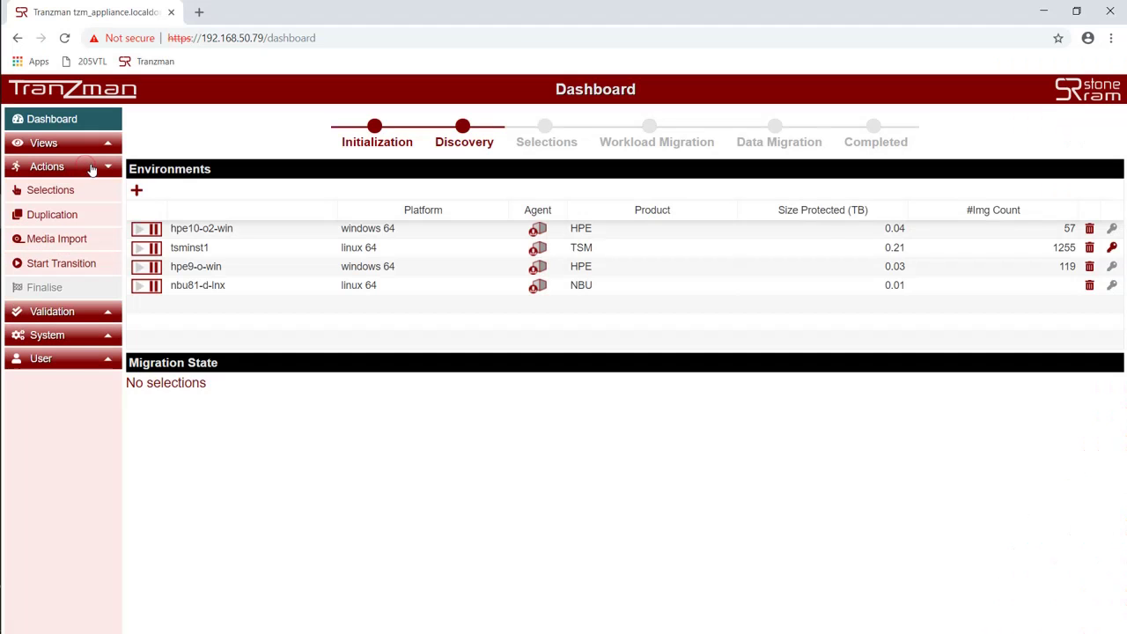
# Step: On the Selections page, create the hpe10-o2-win to nbu81-d-lnx migration pair
pyautogui.click(71, 193)
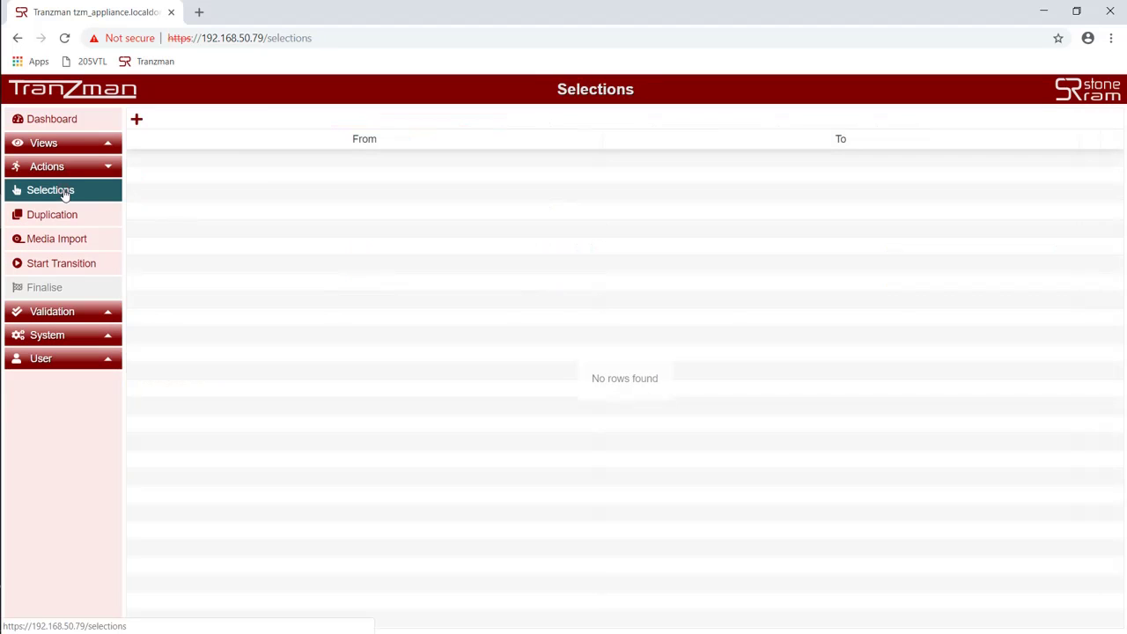
pyautogui.click(135, 120)
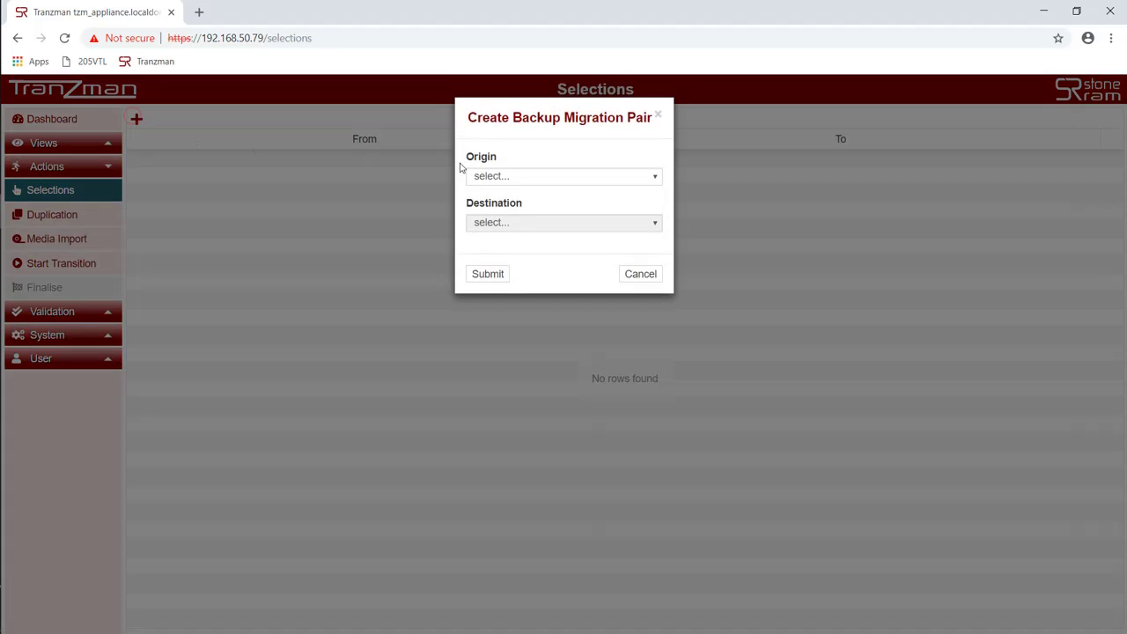
pyautogui.click(540, 179)
pyautogui.click(532, 201)
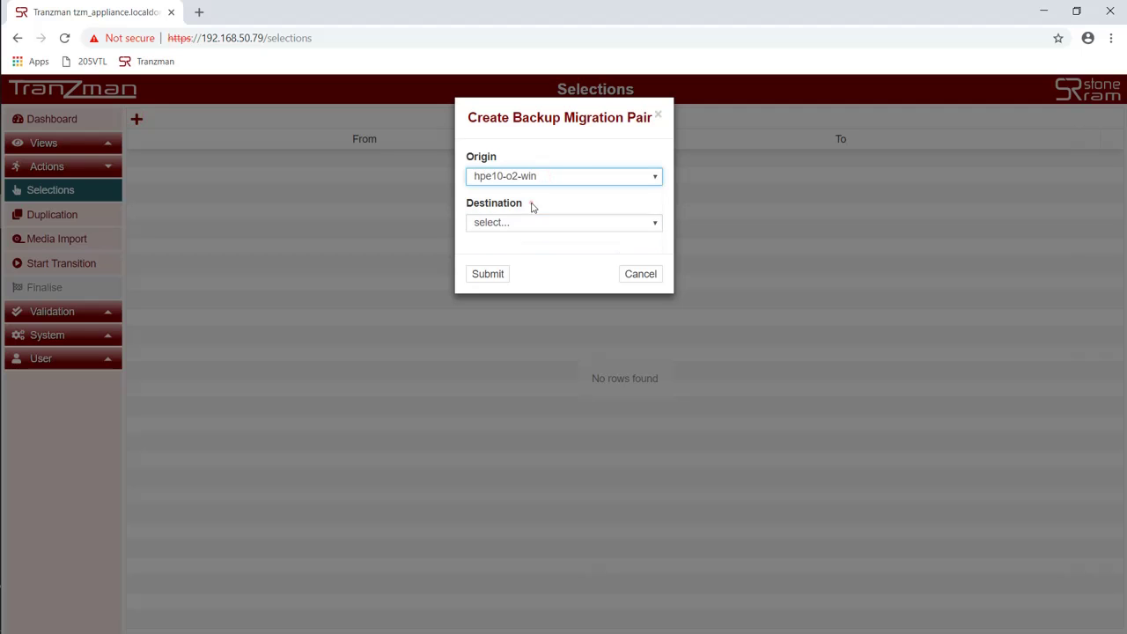
pyautogui.click(523, 224)
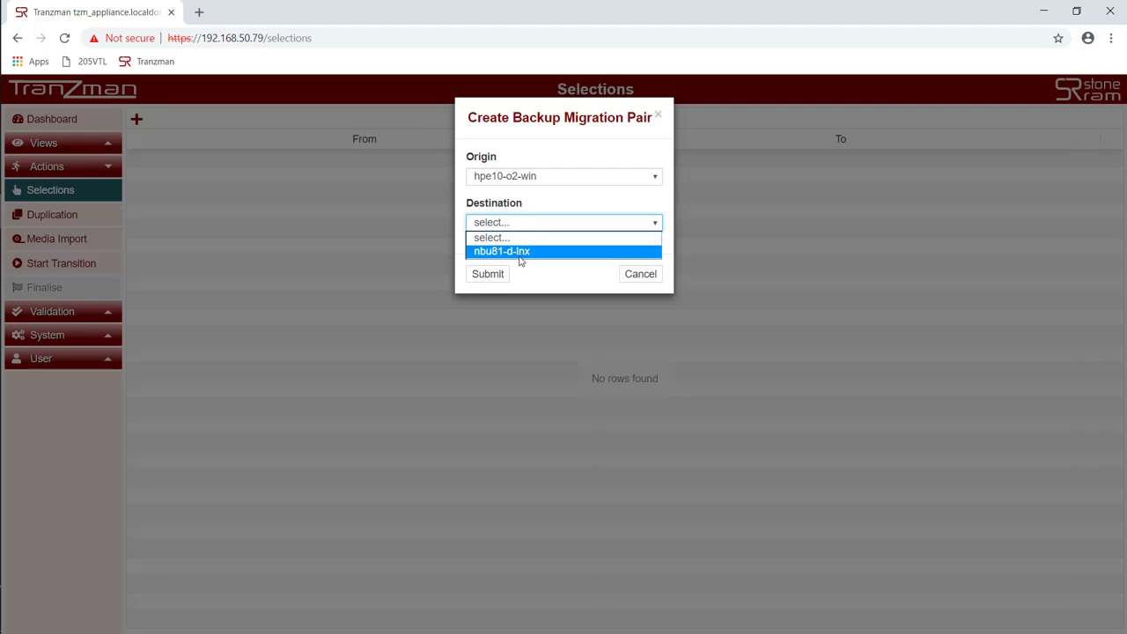
pyautogui.click(519, 255)
pyautogui.click(487, 277)
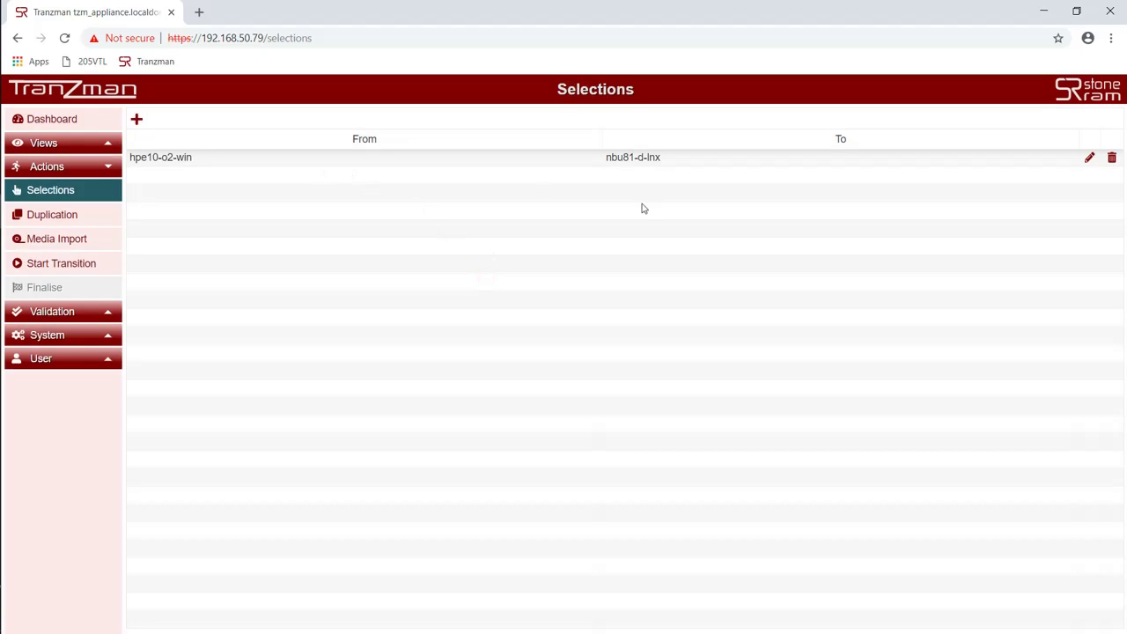
# Step: Create the hpe9-o-win to nbu81-d-lnx migration pair
pyautogui.click(136, 119)
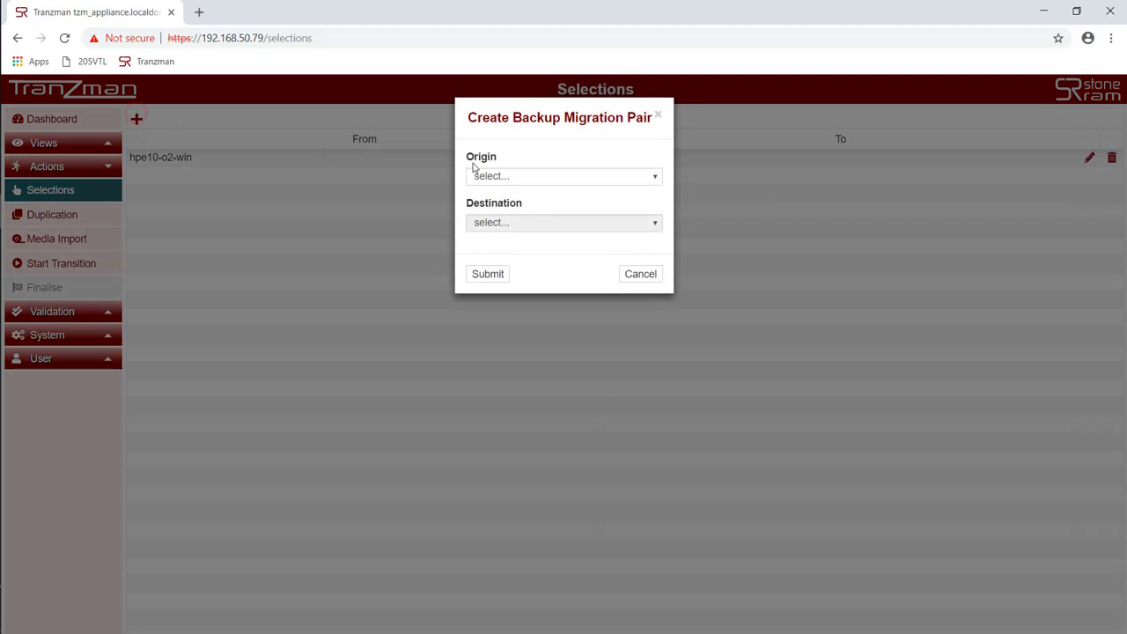
pyautogui.click(497, 178)
pyautogui.click(507, 220)
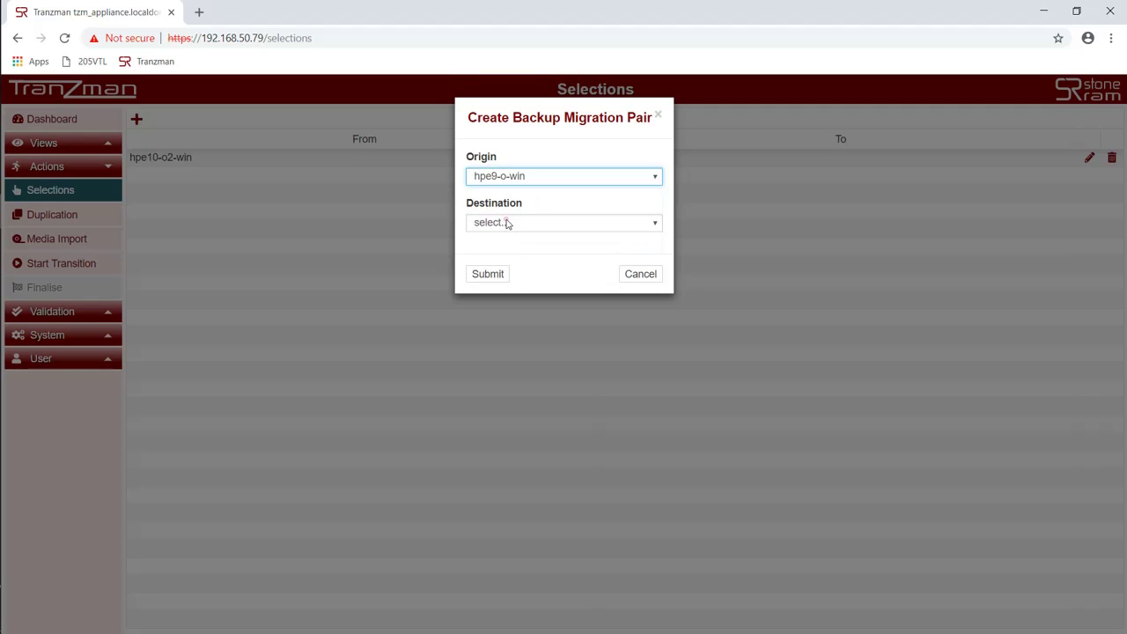
pyautogui.click(501, 223)
pyautogui.click(508, 252)
pyautogui.click(505, 276)
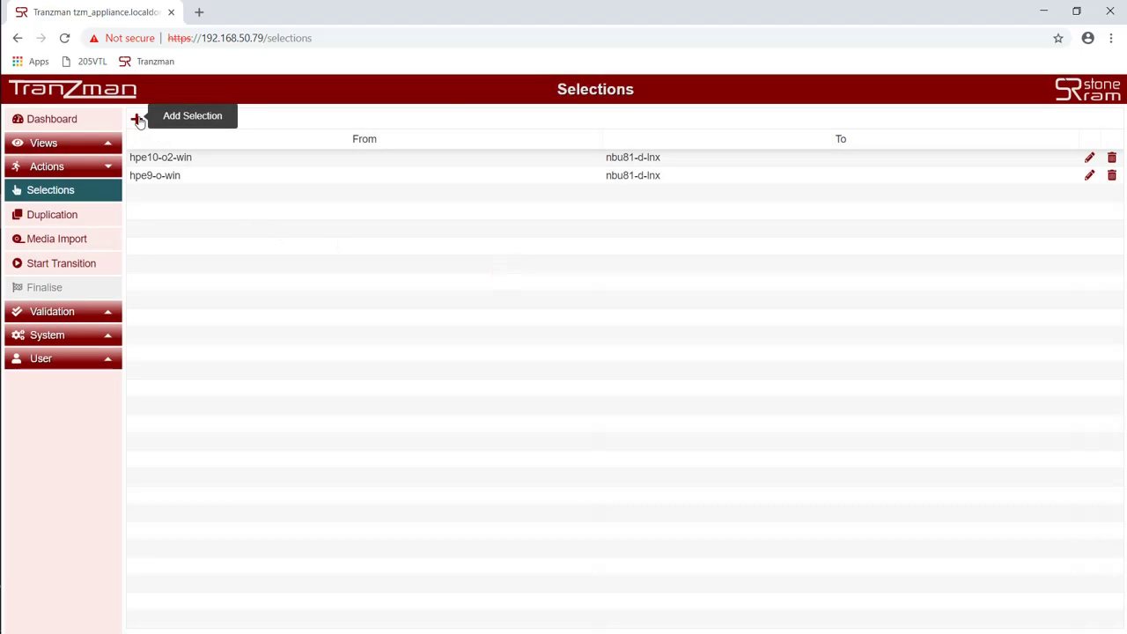
# Step: Create the TSM71-O-LNX to nbu81-d-lnx migration pair
pyautogui.click(137, 120)
pyautogui.click(504, 174)
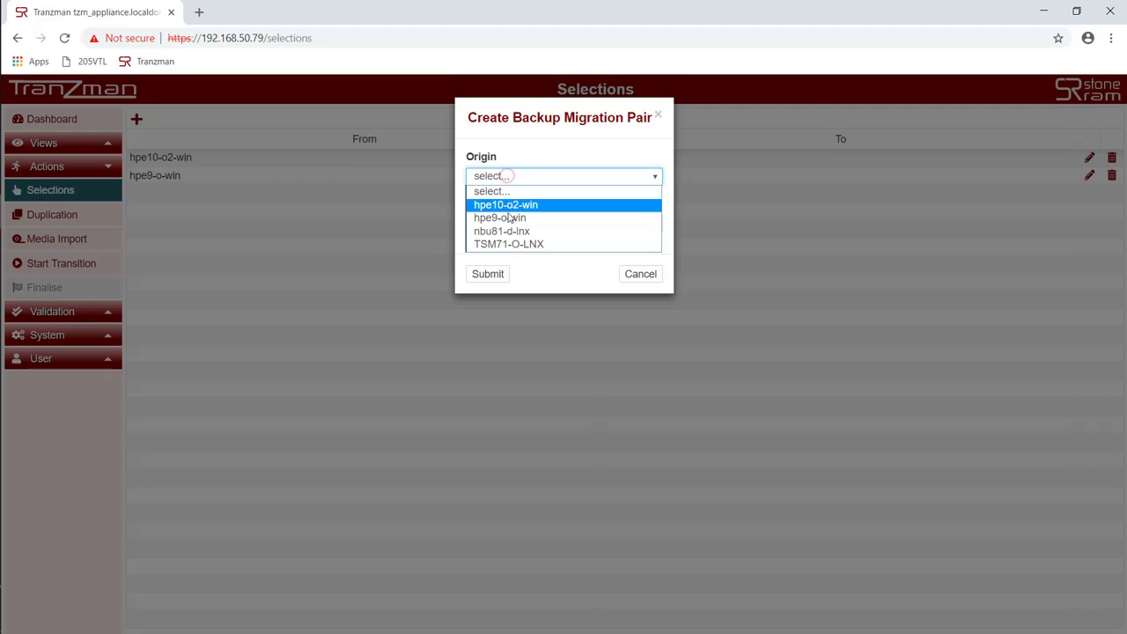
pyautogui.click(513, 244)
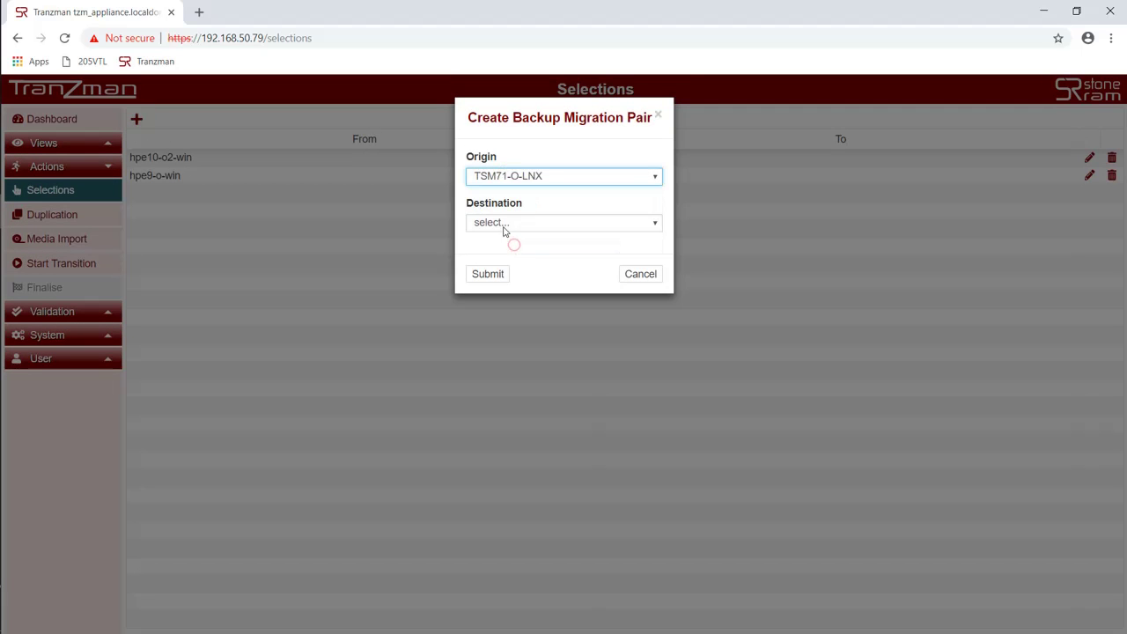
pyautogui.click(500, 221)
pyautogui.click(511, 252)
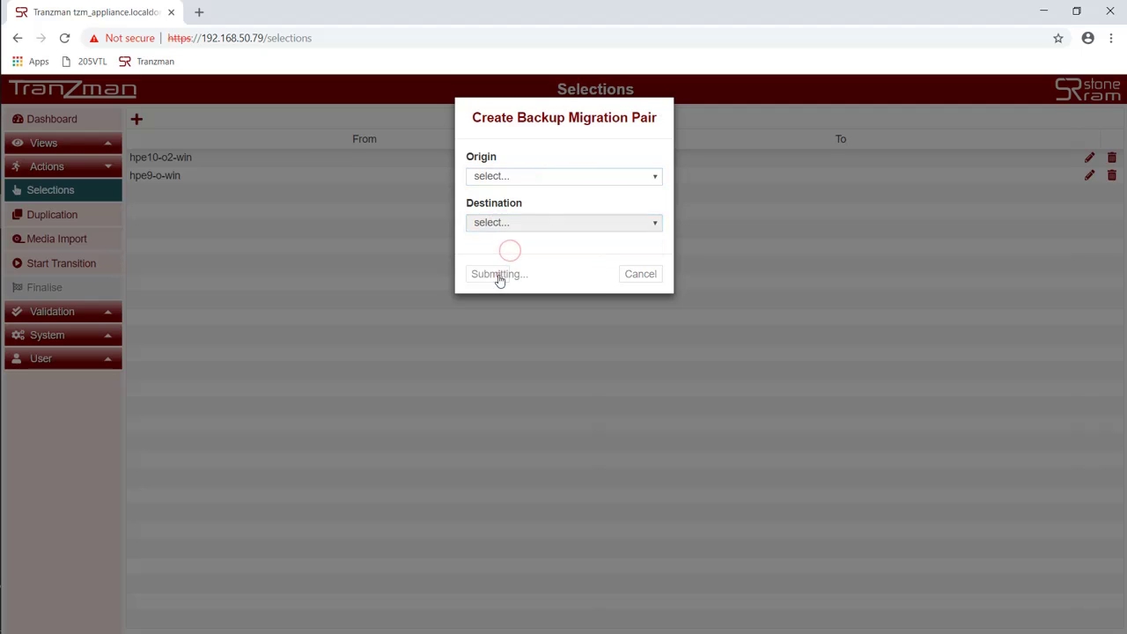
pyautogui.click(498, 276)
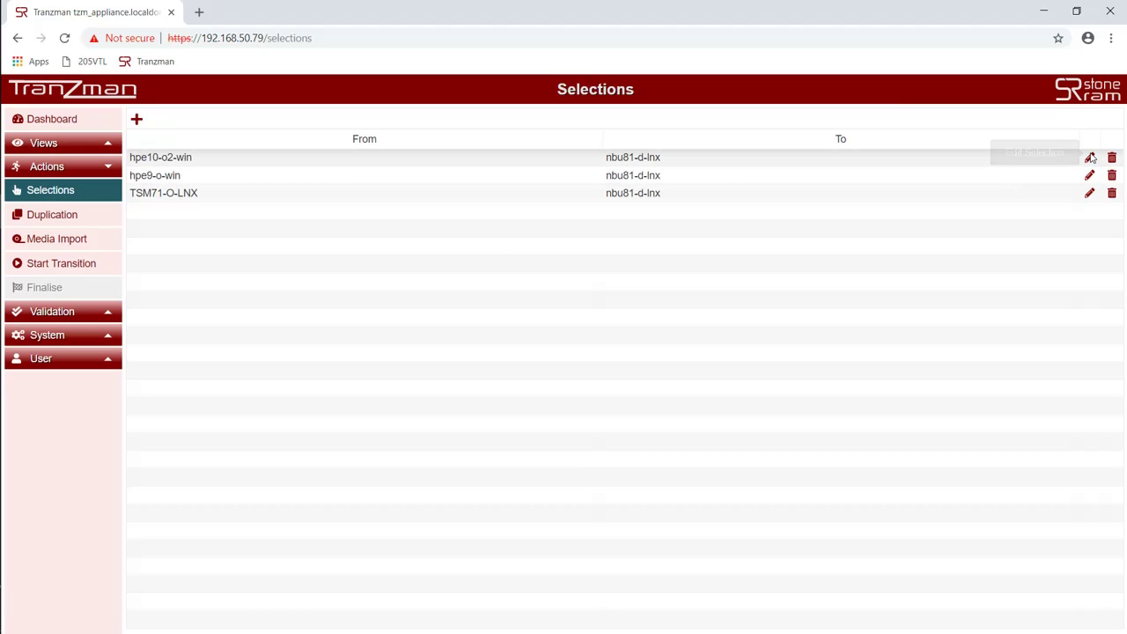
# Step: Include all source clients in the hpe10-o2-win pair and save them
pyautogui.click(1089, 157)
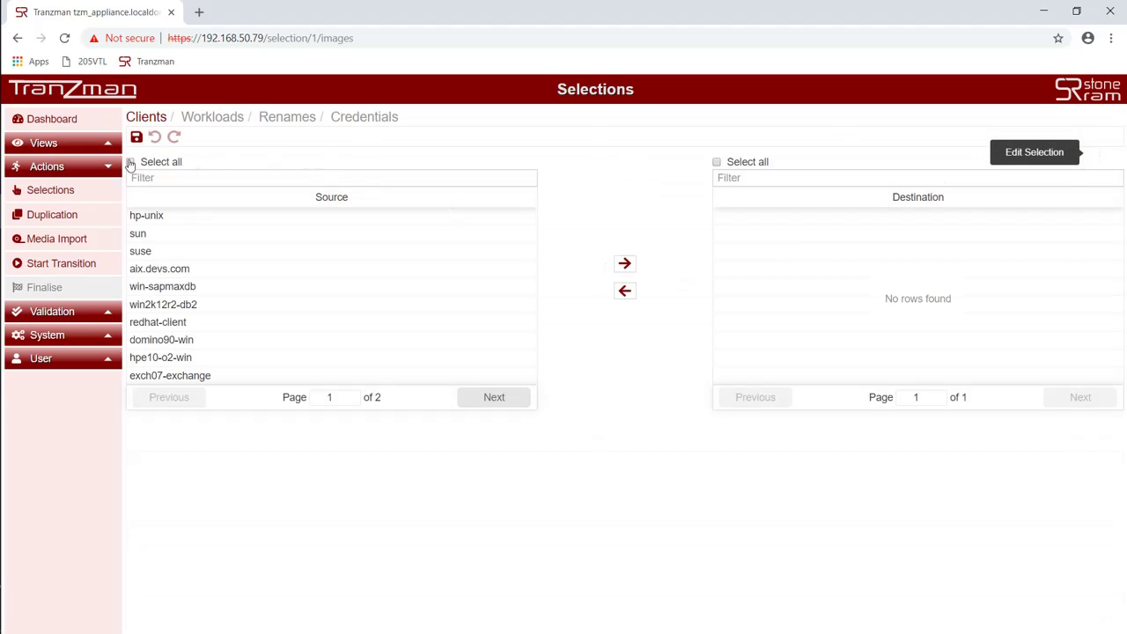
pyautogui.click(130, 163)
pyautogui.click(625, 264)
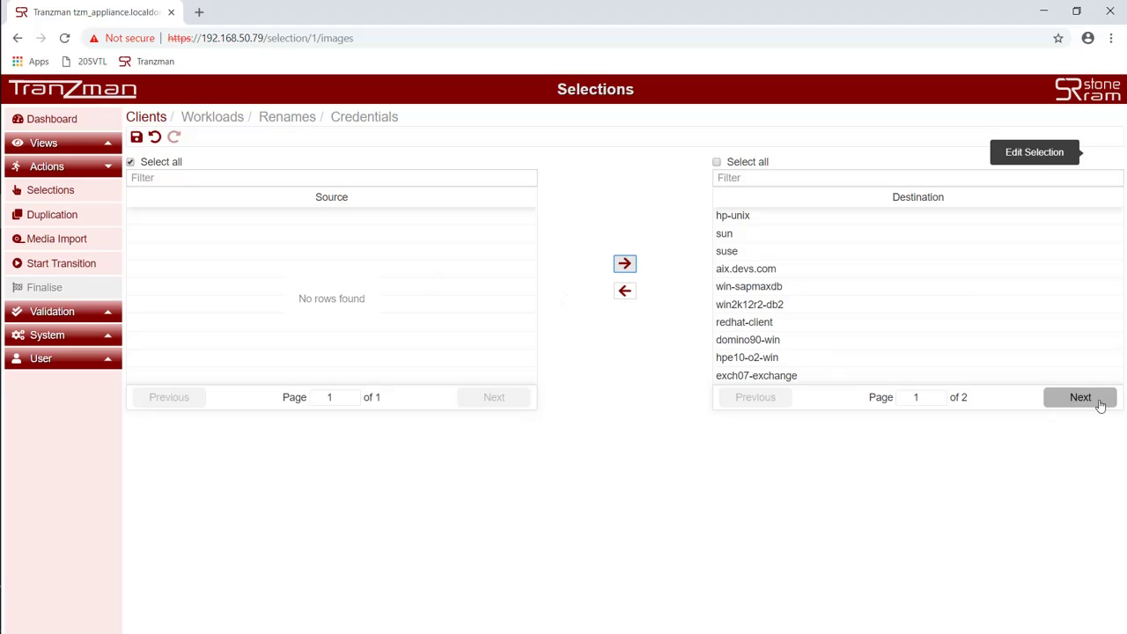
pyautogui.click(136, 137)
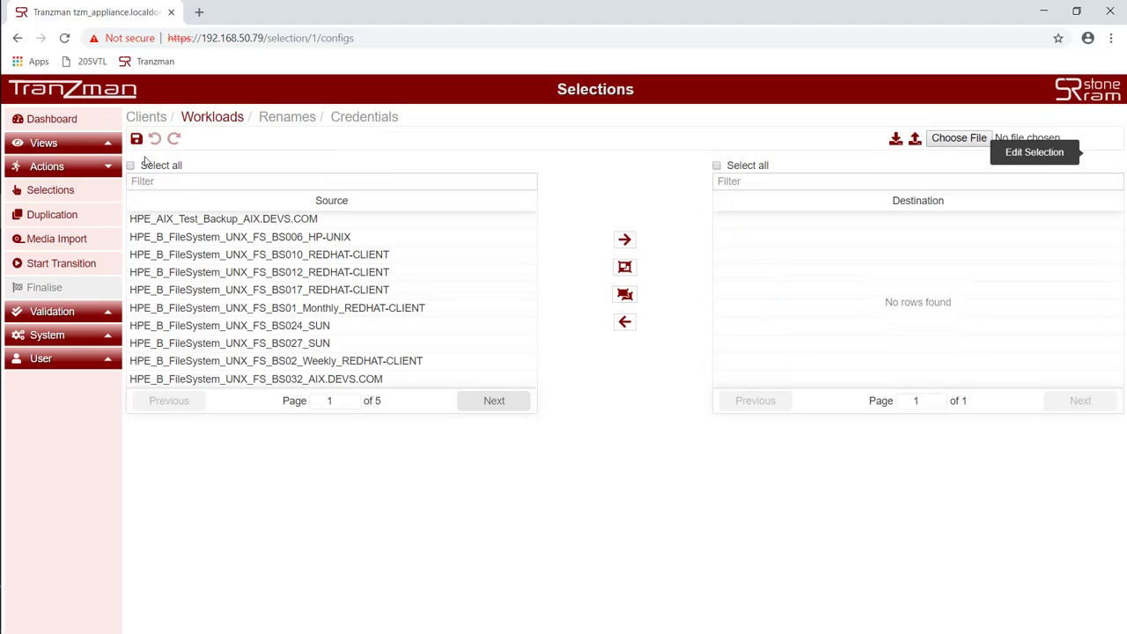
# Step: Include all workloads except HPE_Internal_DB_HPE10-O2-WIN, then save workloads and renames
pyautogui.click(130, 165)
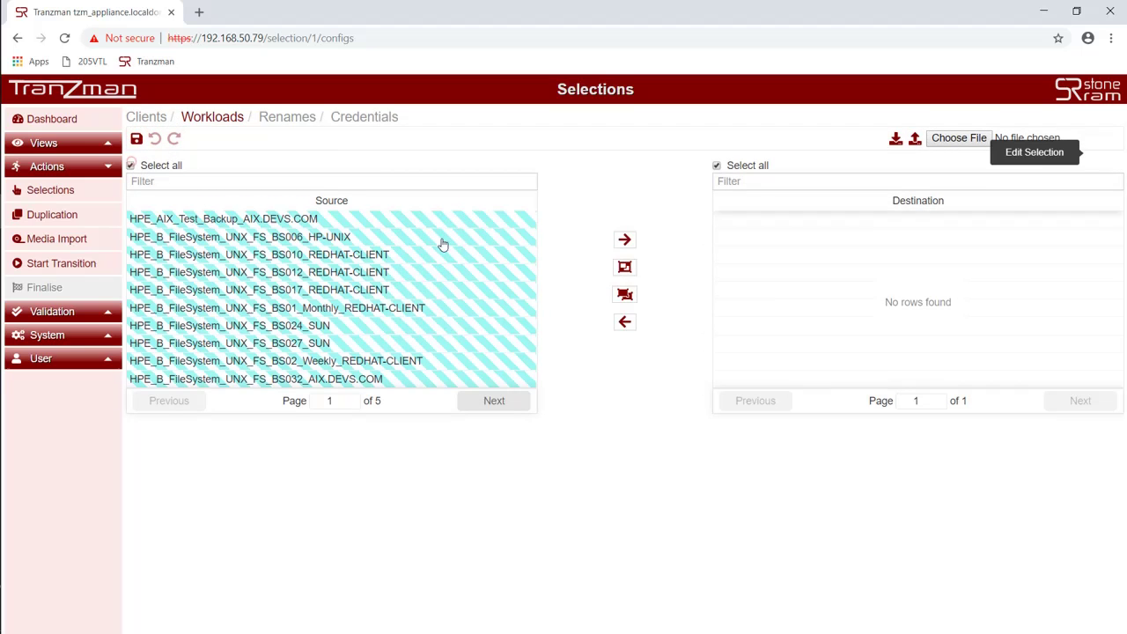
pyautogui.click(623, 241)
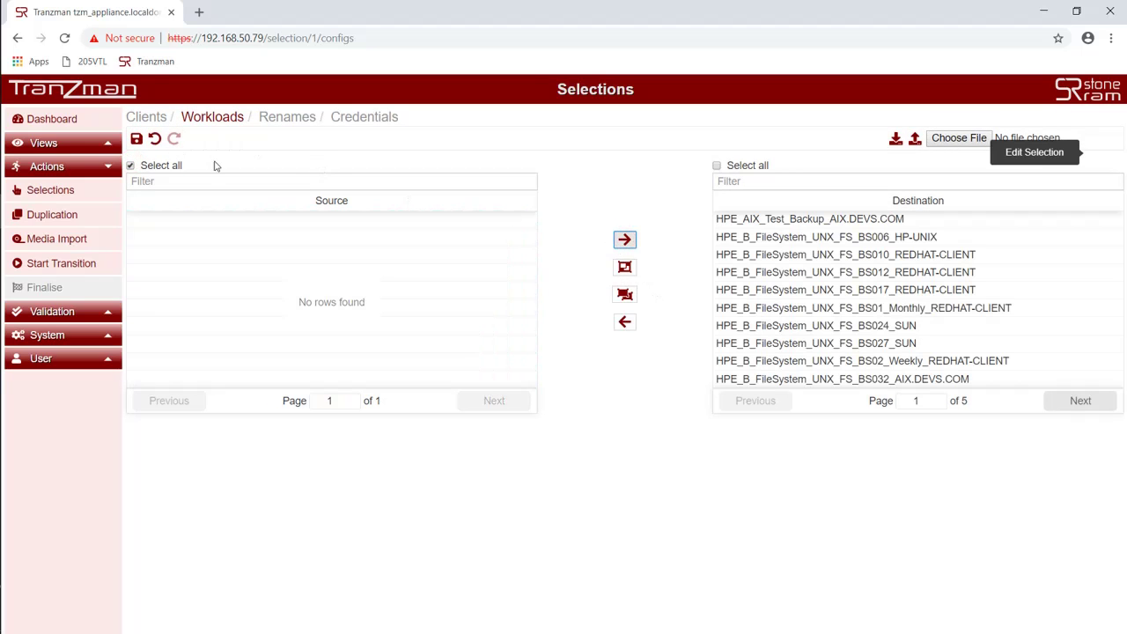
pyautogui.click(1061, 403)
pyautogui.click(1061, 402)
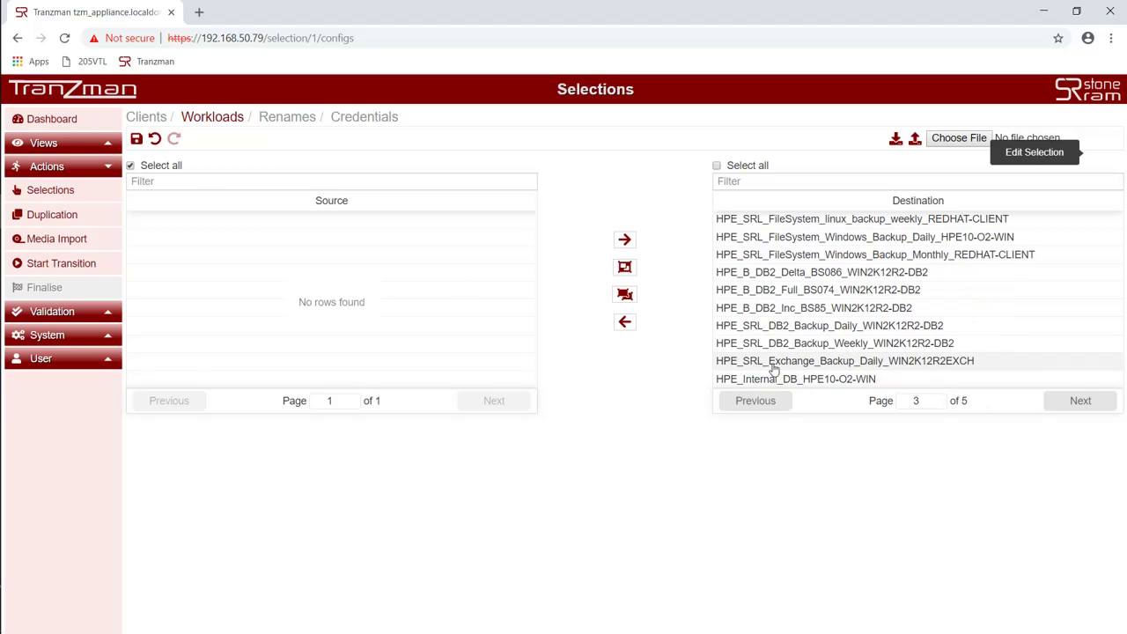
pyautogui.click(782, 380)
pyautogui.click(625, 322)
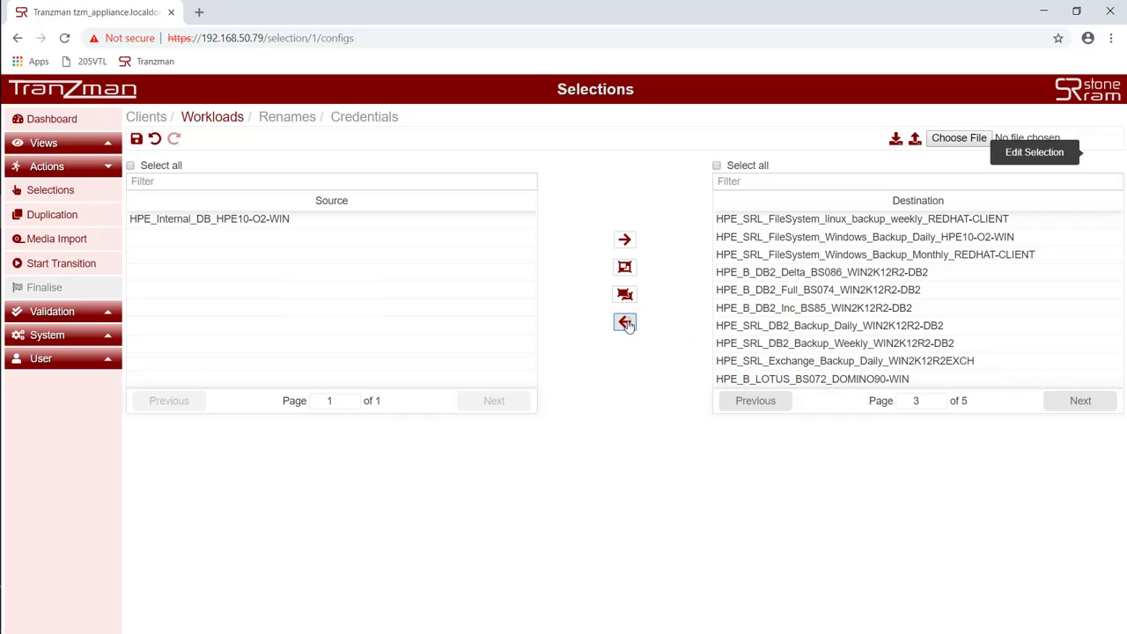
pyautogui.click(137, 141)
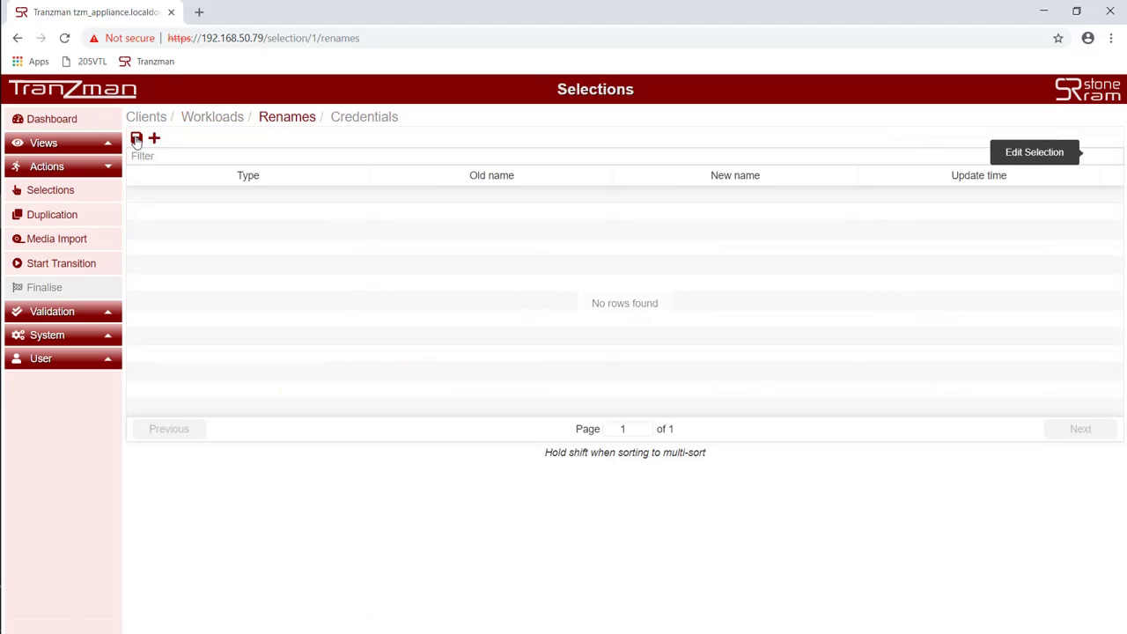
pyautogui.click(136, 141)
# Step: Finish the hpe10-o2-win edit, then include all source clients in the hpe9-o-win pair
pyautogui.click(137, 141)
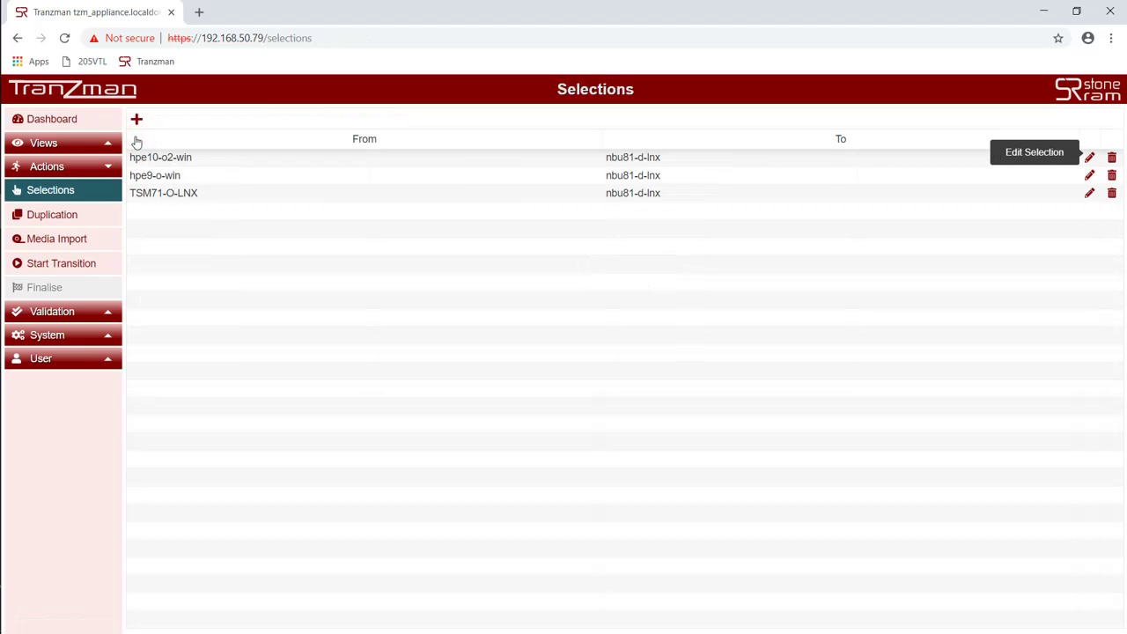
pyautogui.click(1090, 194)
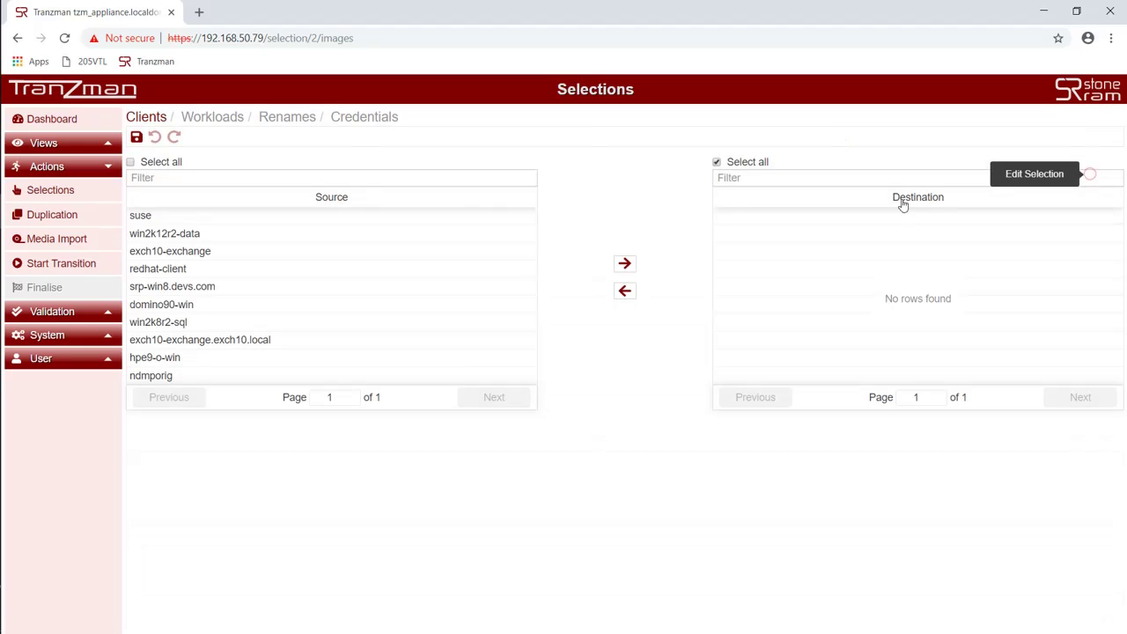
pyautogui.click(131, 162)
pyautogui.click(633, 267)
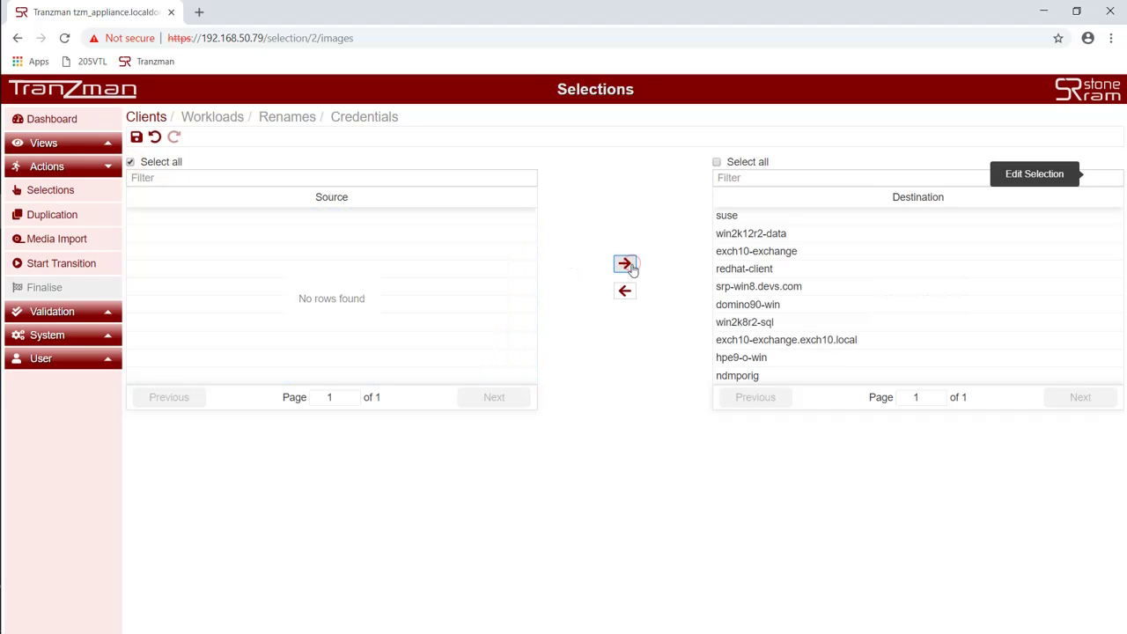
pyautogui.click(137, 139)
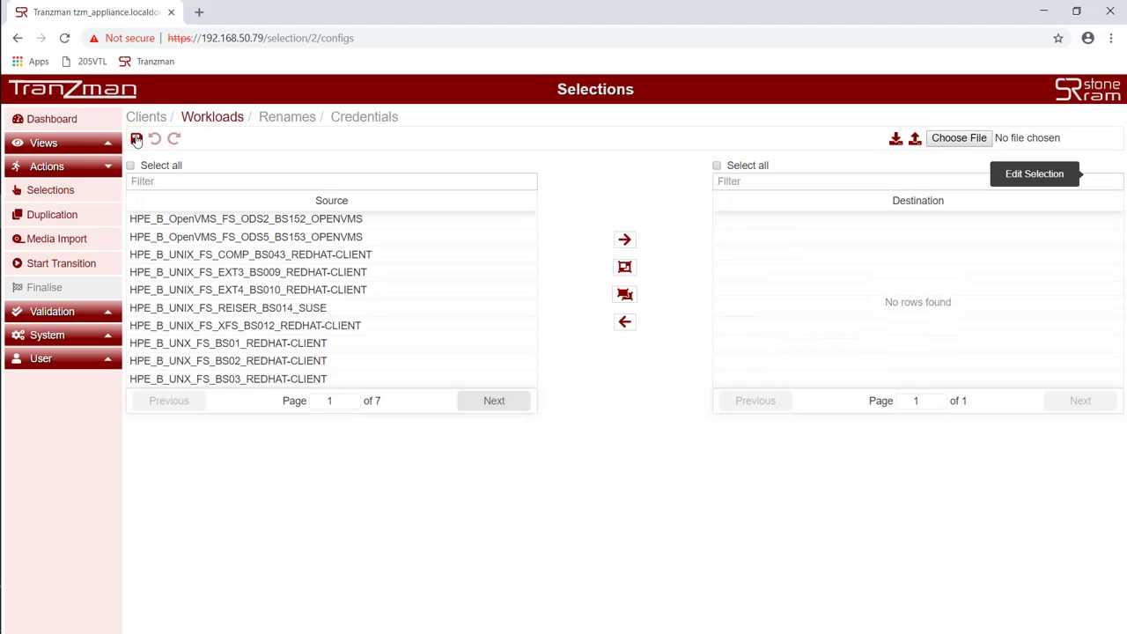
# Step: Include all hpe9-o-win workloads except HPE_IDB_Backup_HPE9-O-WIN and save through to credentials
pyautogui.click(131, 166)
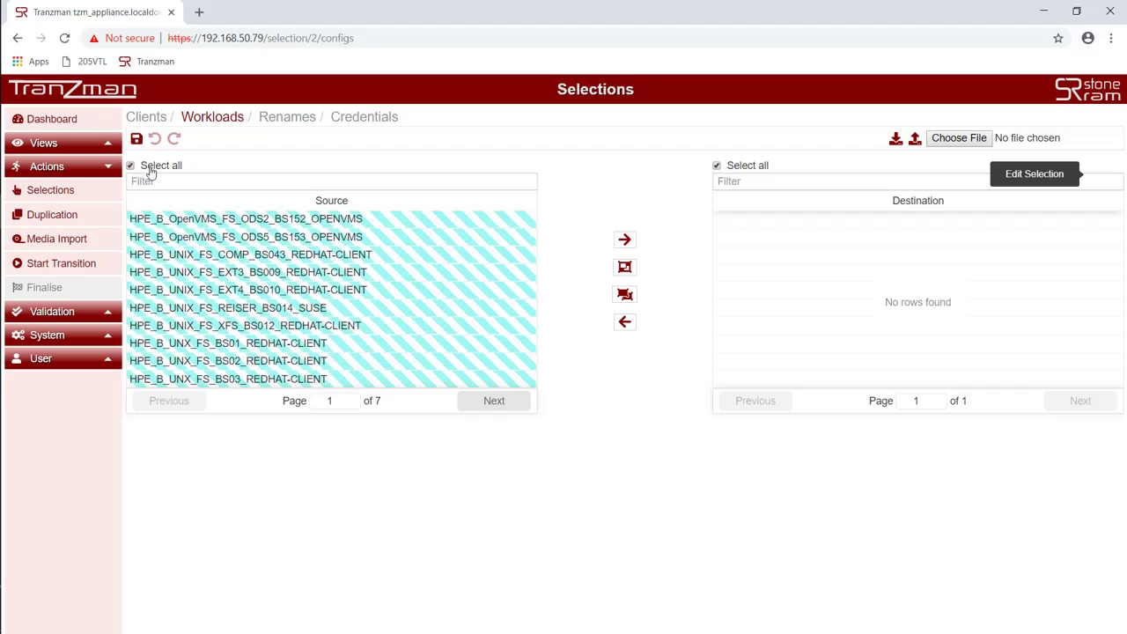
pyautogui.click(623, 240)
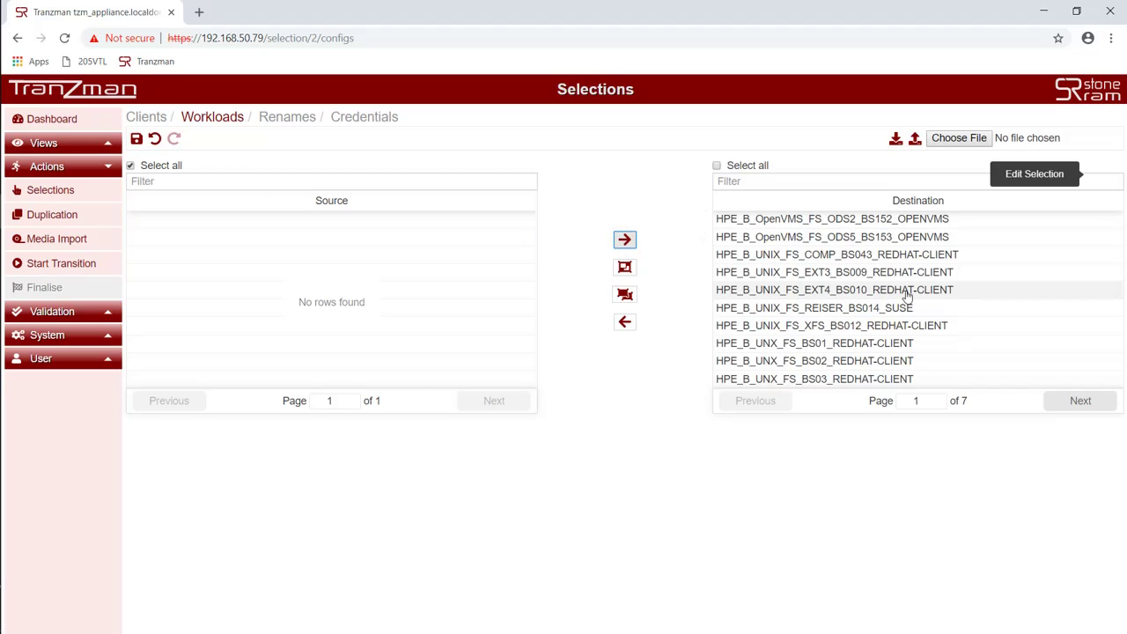
pyautogui.click(1062, 404)
pyautogui.click(1062, 404)
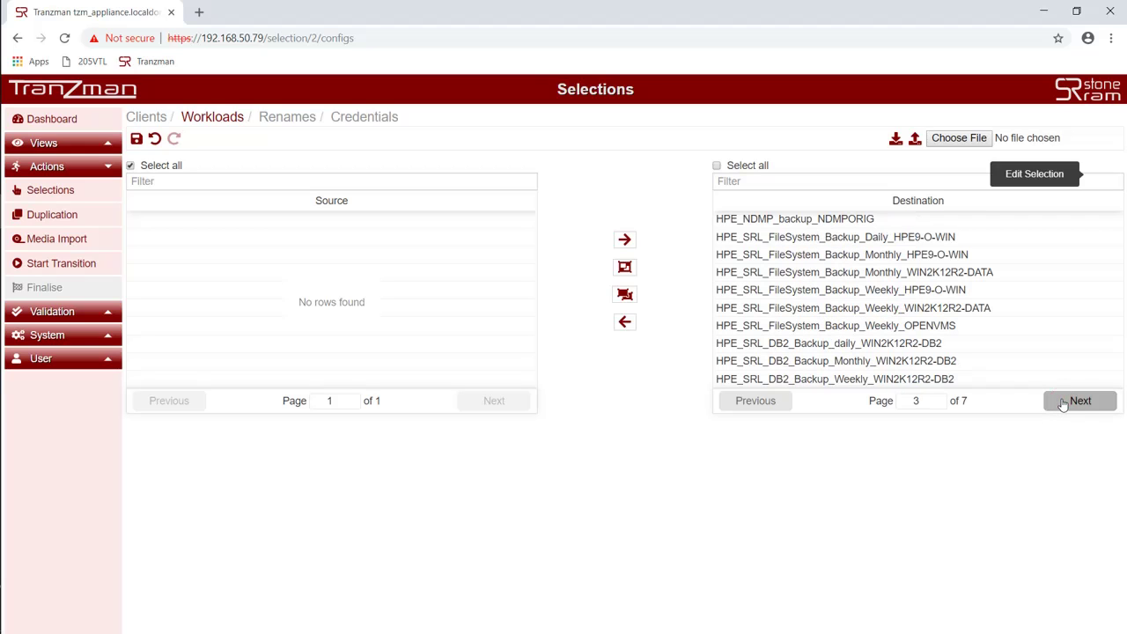
pyautogui.click(1063, 404)
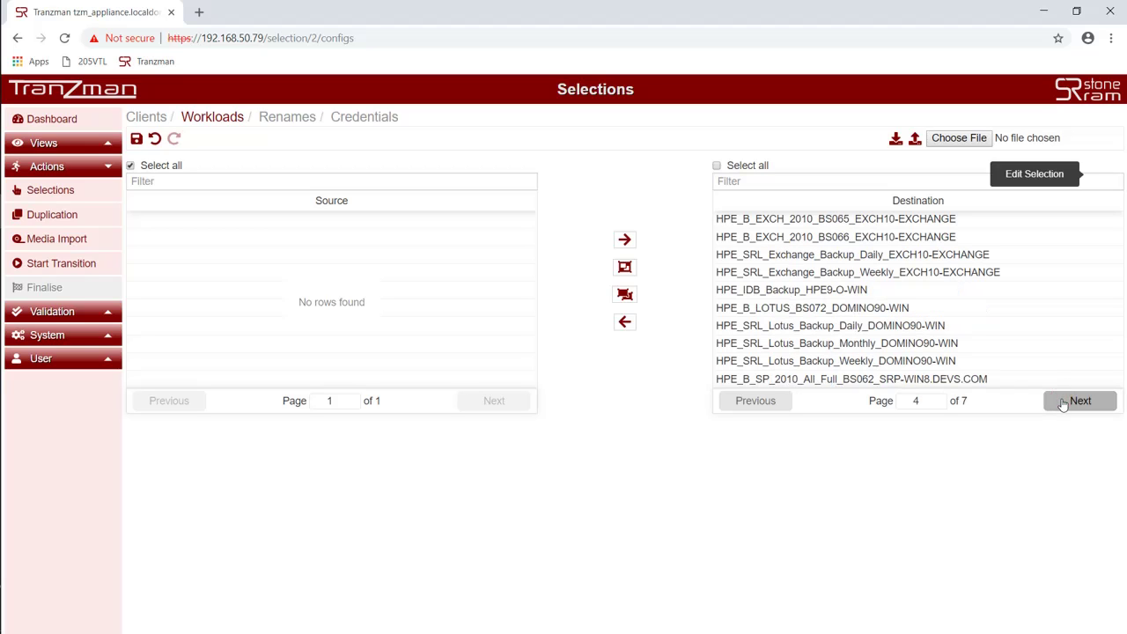
pyautogui.click(870, 291)
pyautogui.click(624, 323)
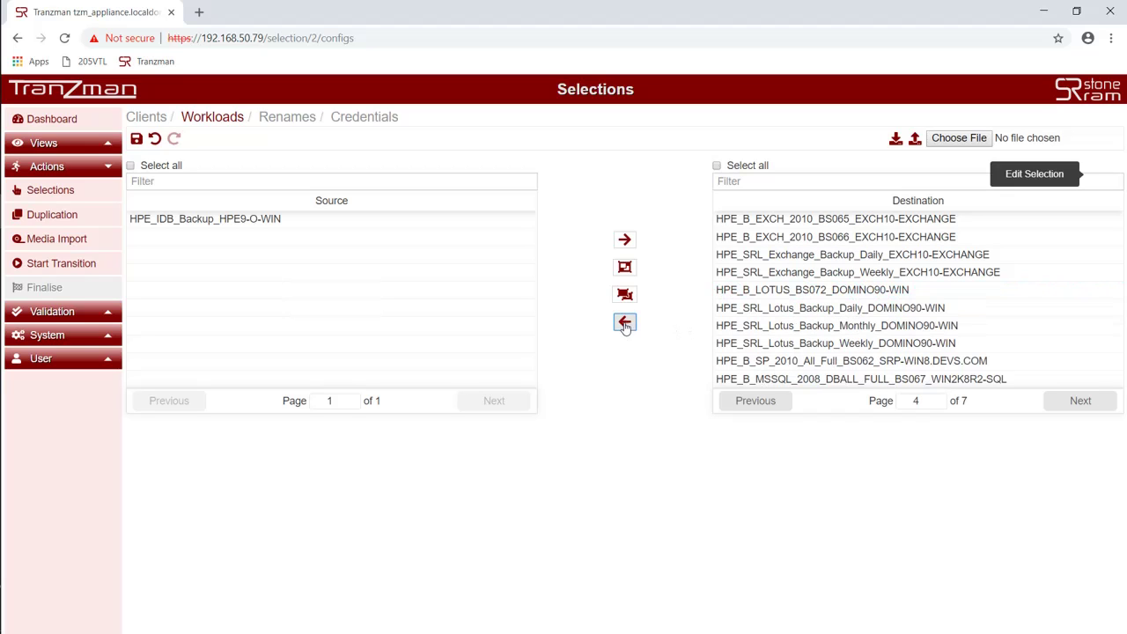
pyautogui.click(136, 139)
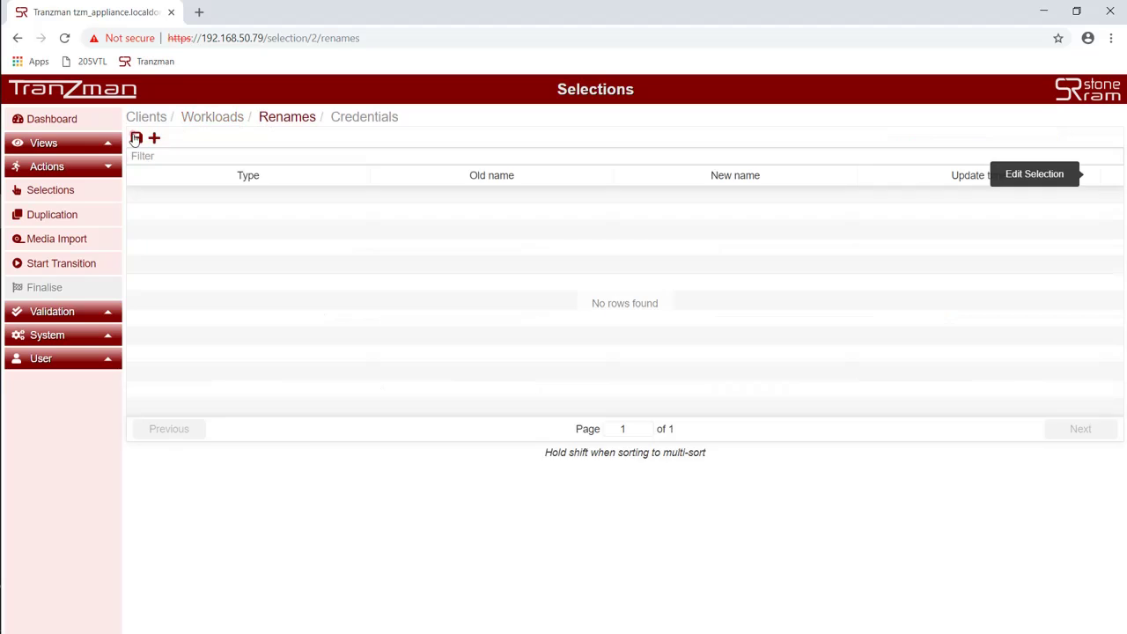
pyautogui.click(136, 139)
pyautogui.click(137, 137)
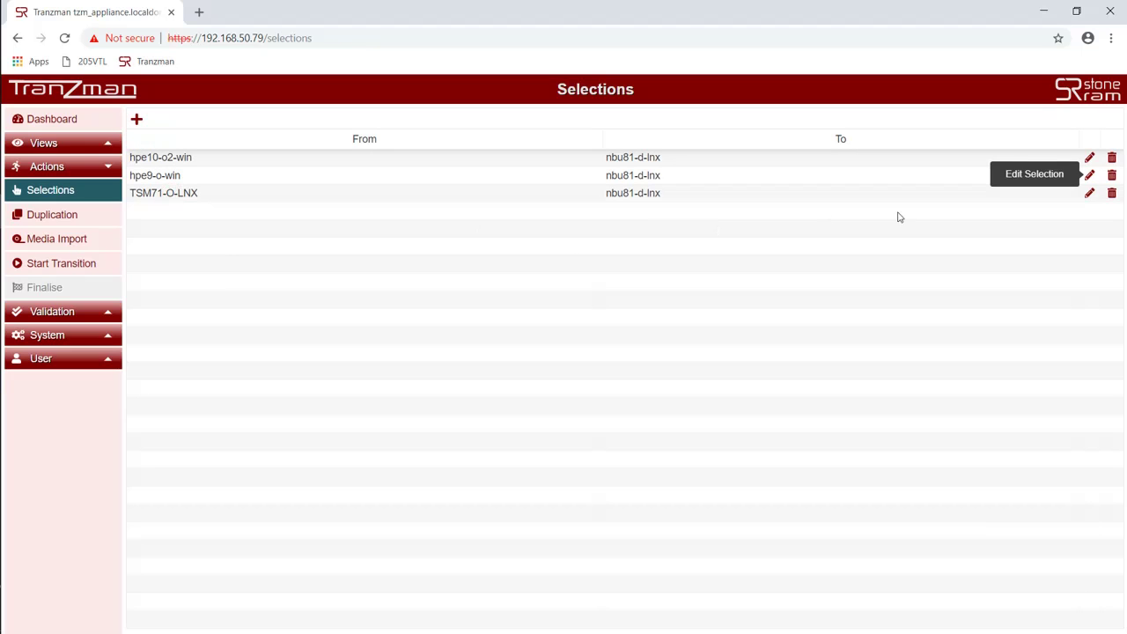
# Step: Include all source clients in the TSM71-O-LNX selection and save them
pyautogui.click(1088, 193)
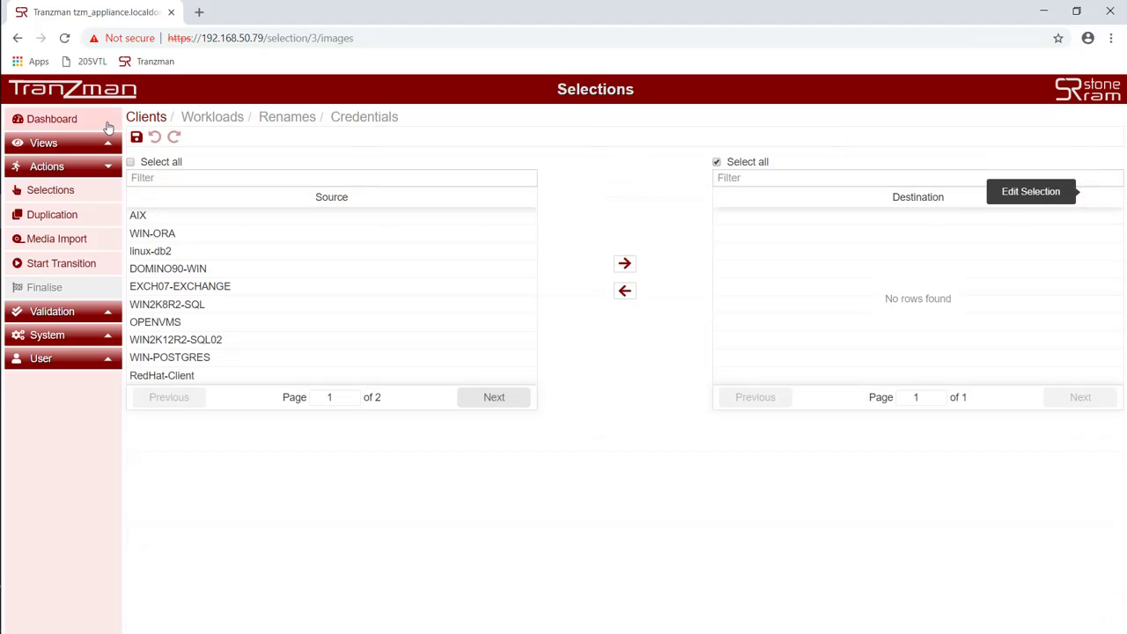
pyautogui.click(130, 162)
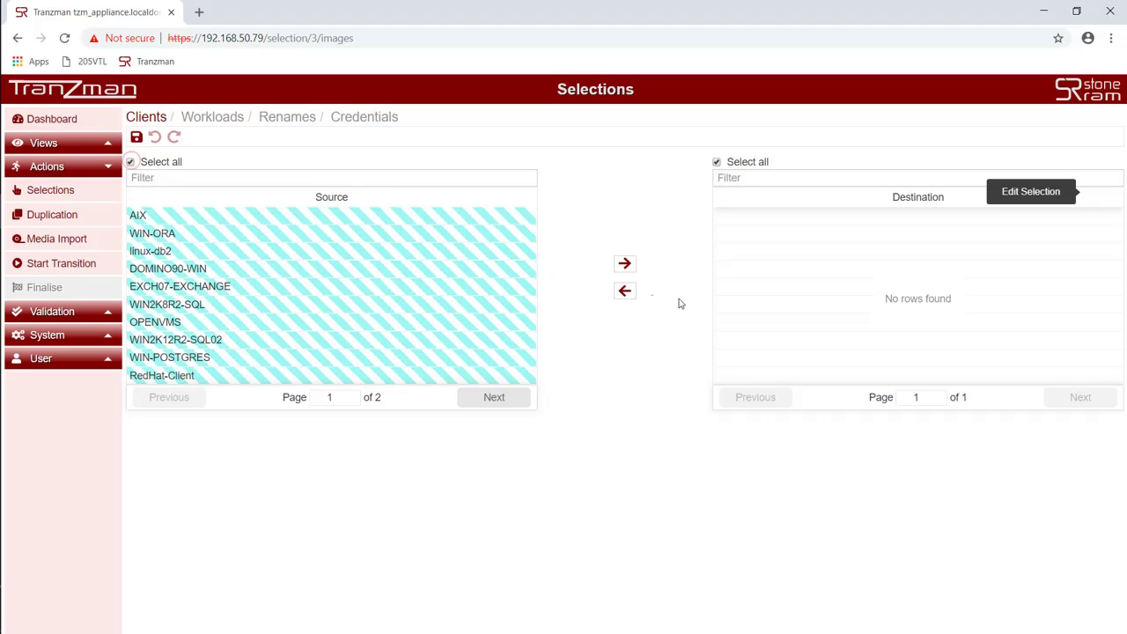
pyautogui.click(623, 265)
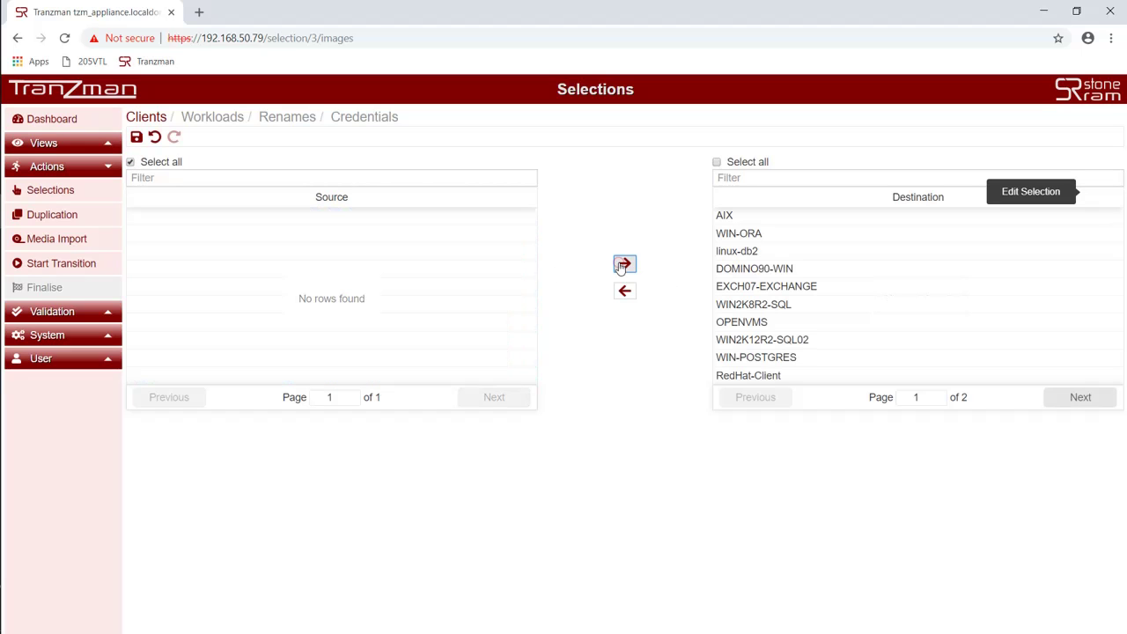
pyautogui.click(136, 139)
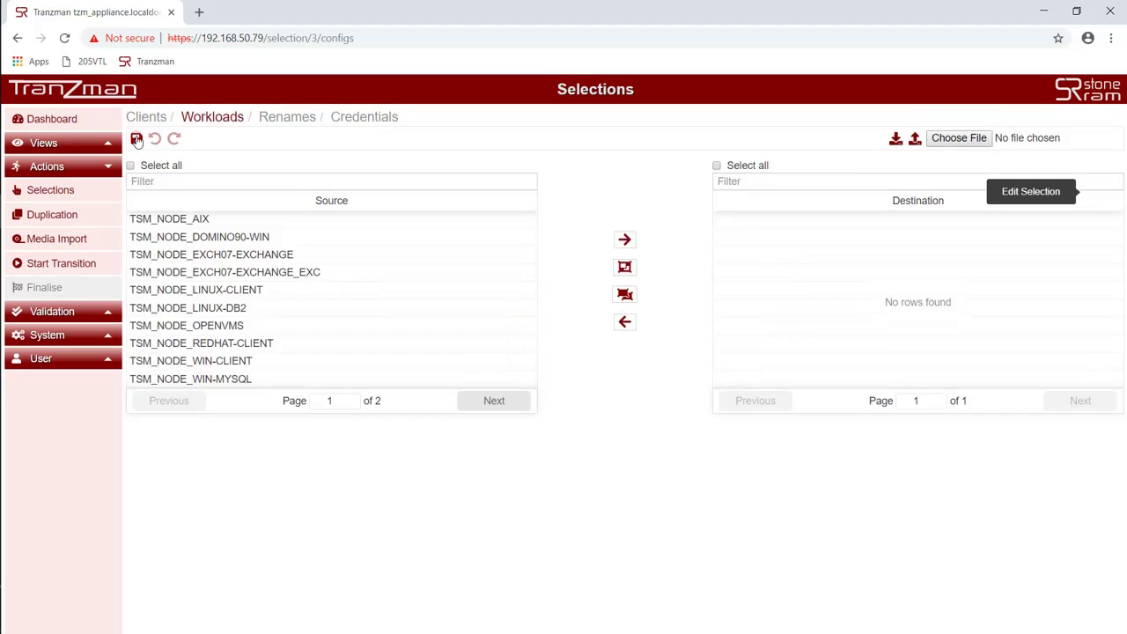
# Step: Include every TSM_NODE workload and save through renames and credentials
pyautogui.click(130, 166)
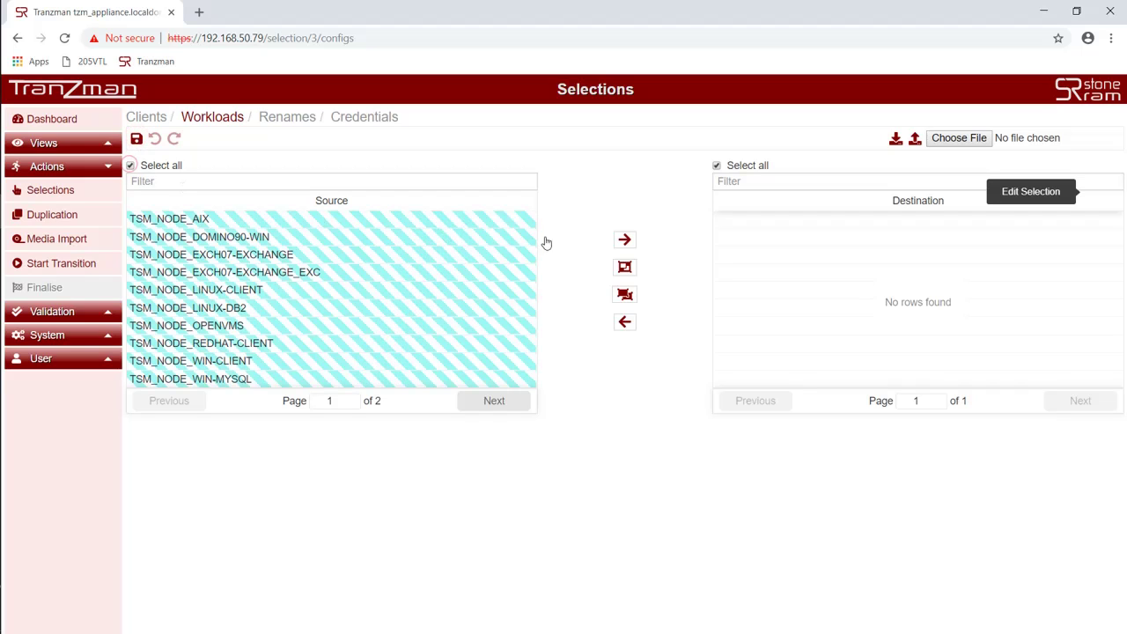
pyautogui.click(624, 239)
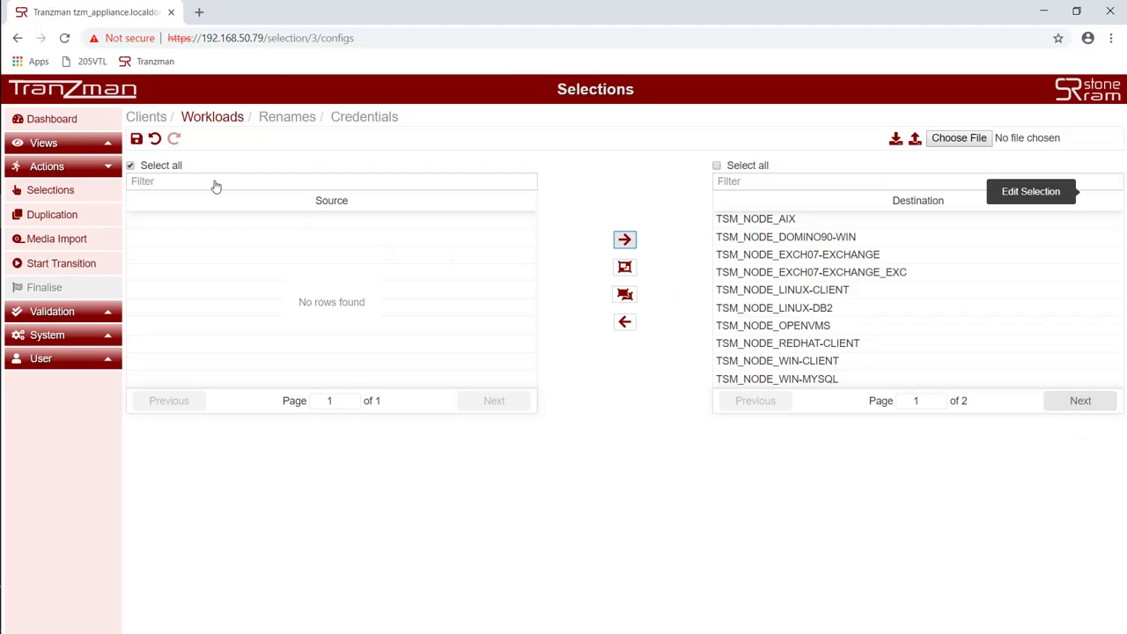
pyautogui.click(135, 139)
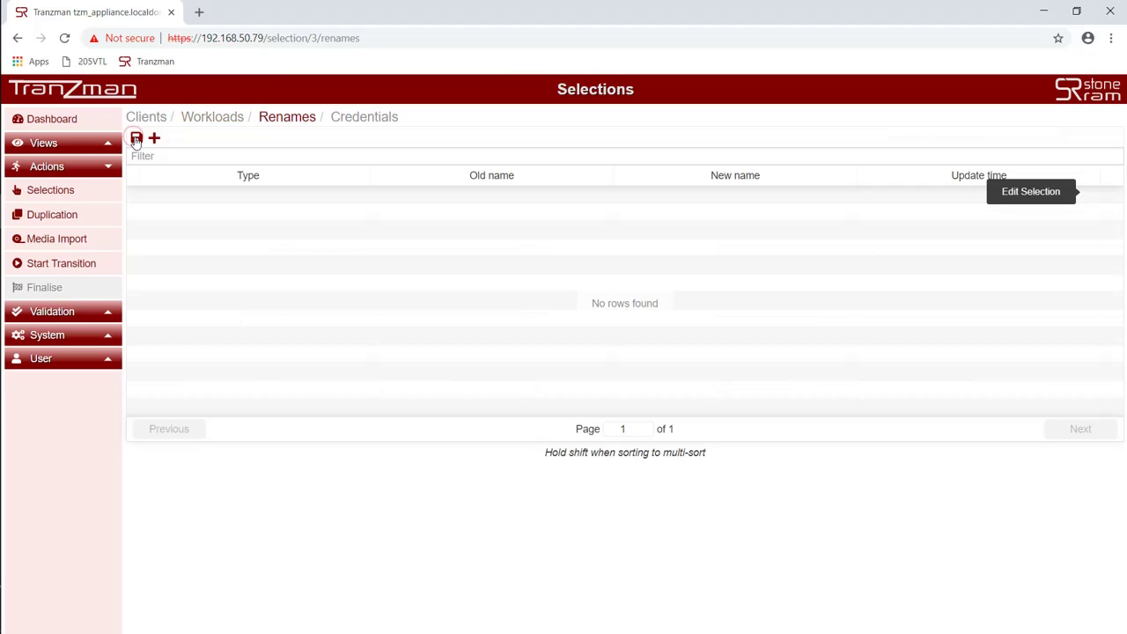
pyautogui.click(135, 139)
pyautogui.click(136, 140)
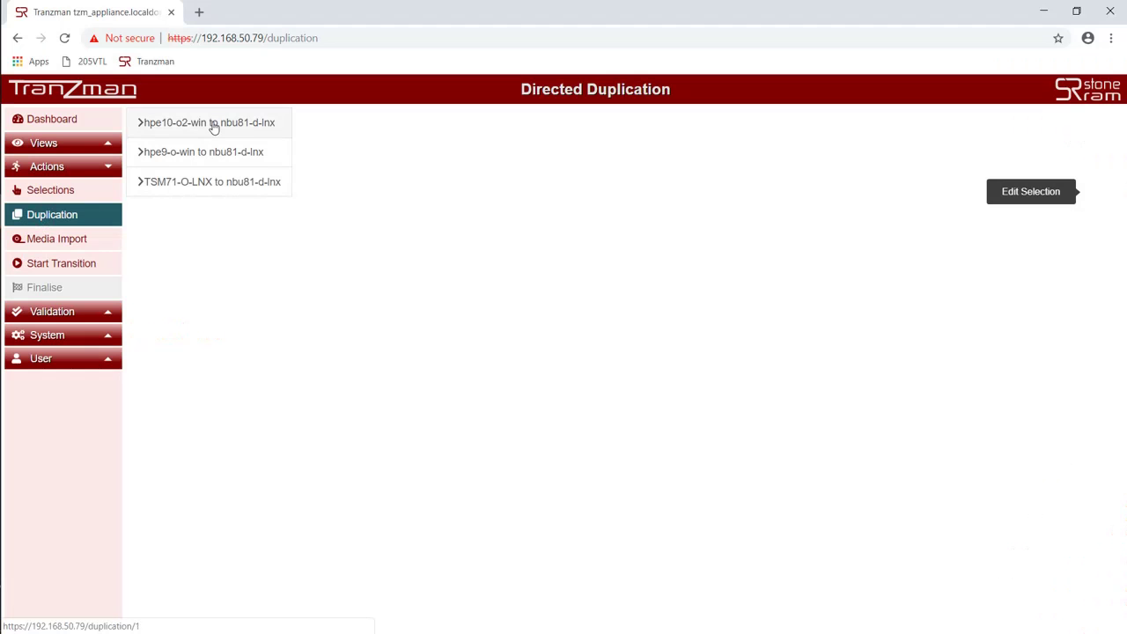
# Step: Set basic_stu as the destination storage unit in each migration pair's duplication rules
pyautogui.click(211, 126)
pyautogui.click(213, 119)
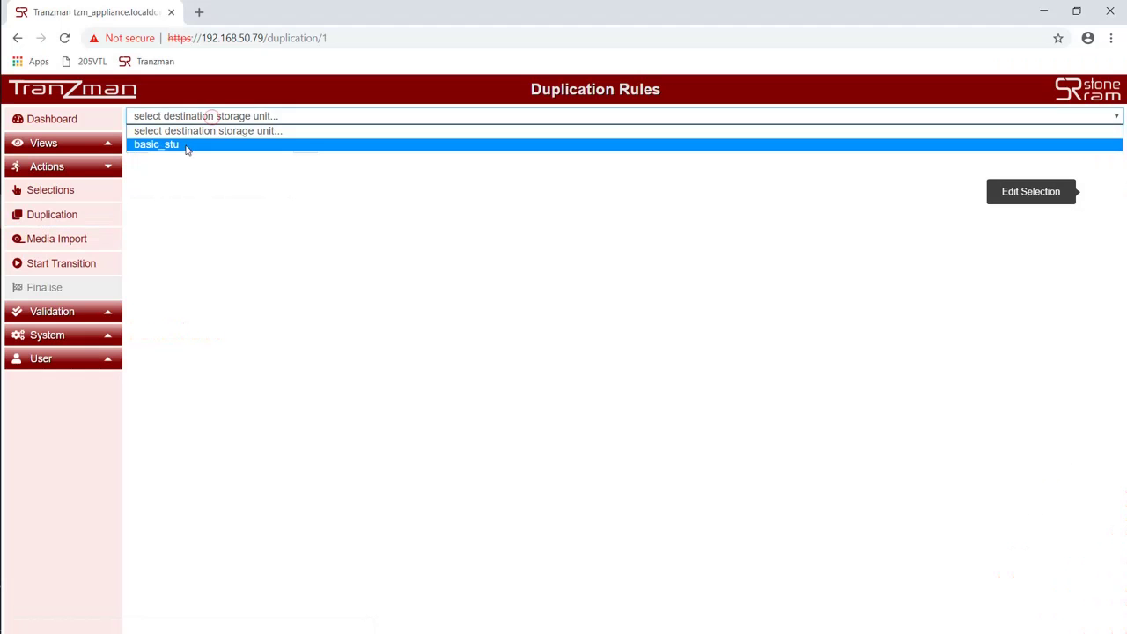
pyautogui.click(181, 146)
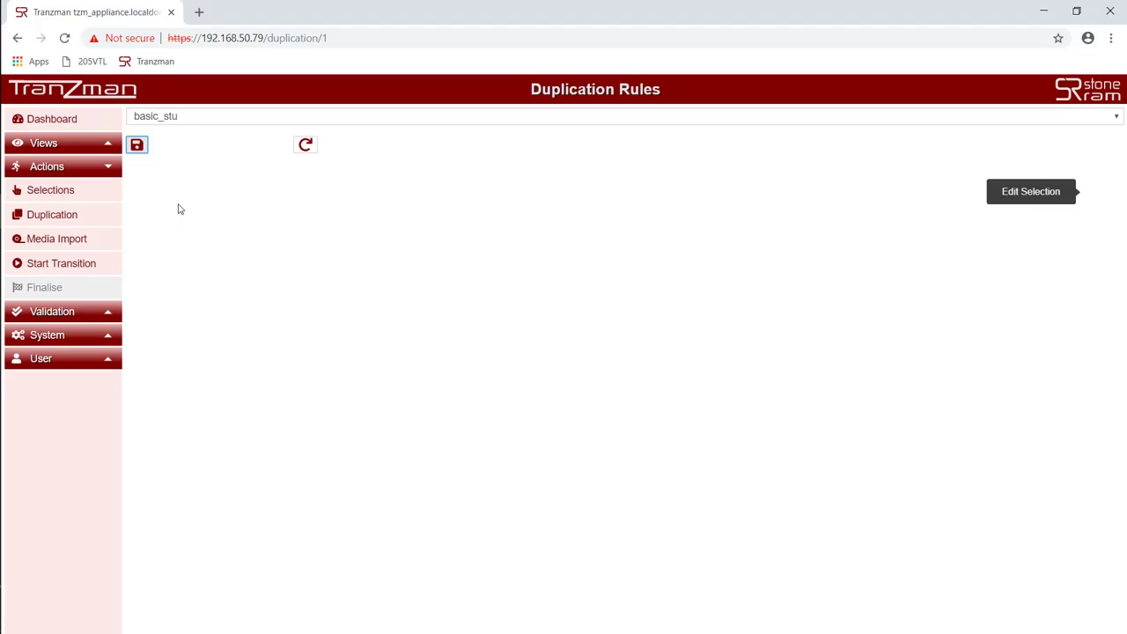
pyautogui.click(83, 220)
pyautogui.click(201, 153)
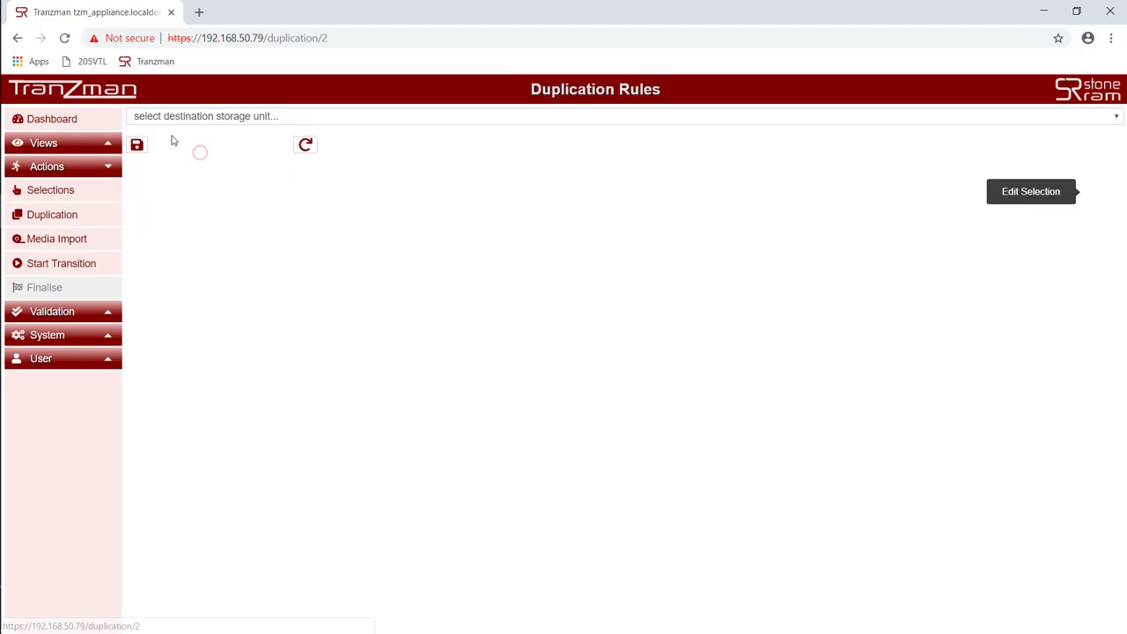
pyautogui.click(170, 116)
pyautogui.click(168, 144)
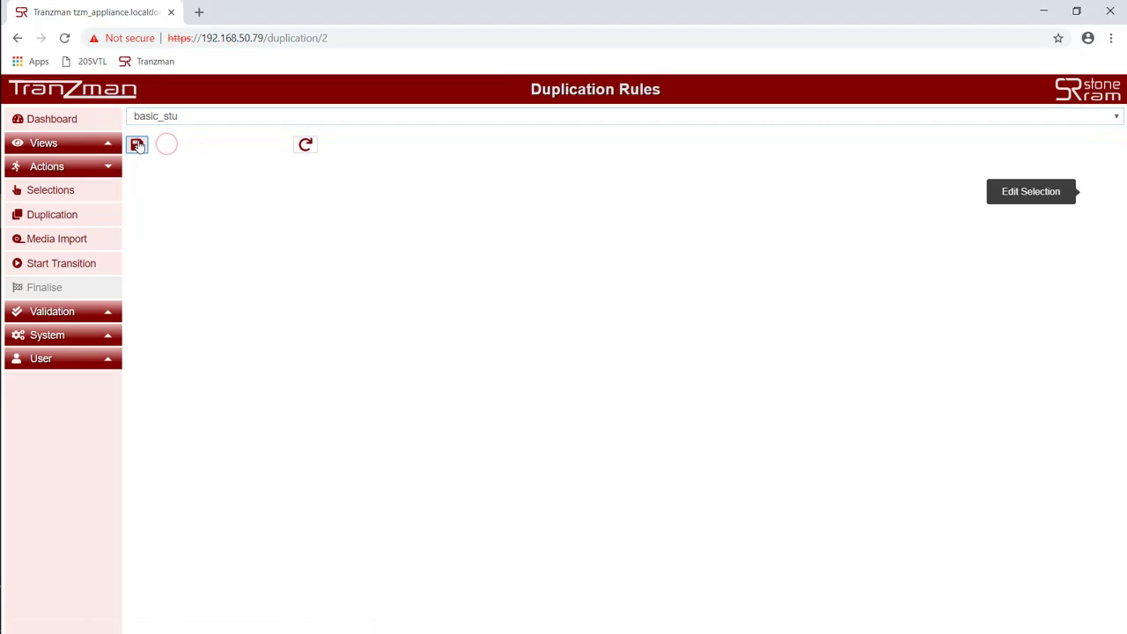
pyautogui.click(137, 145)
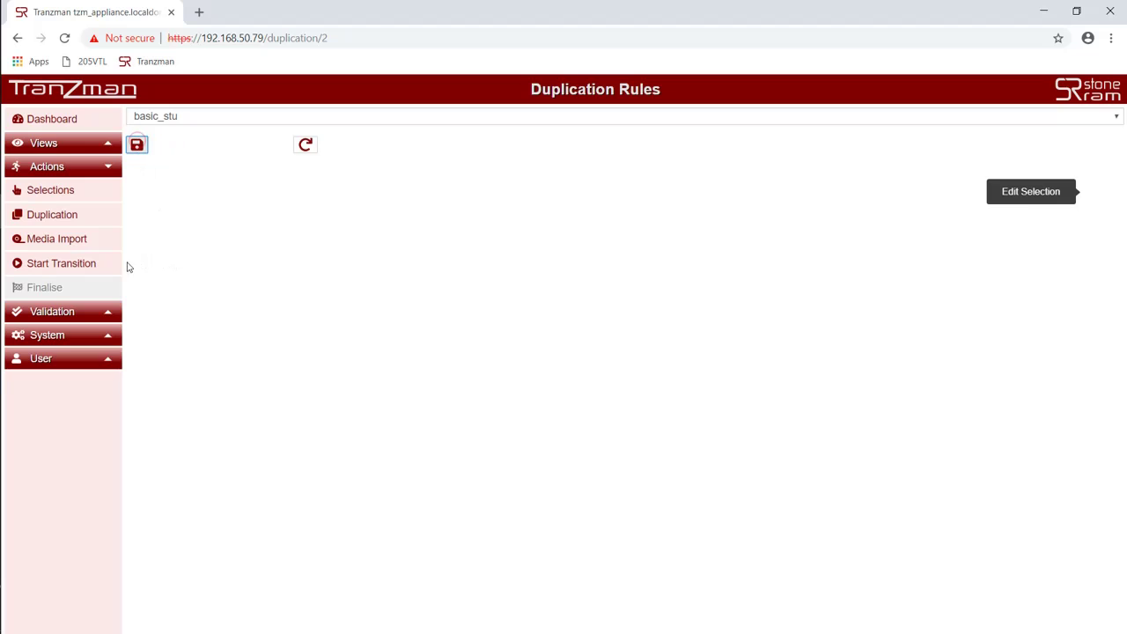
pyautogui.click(94, 220)
pyautogui.click(177, 184)
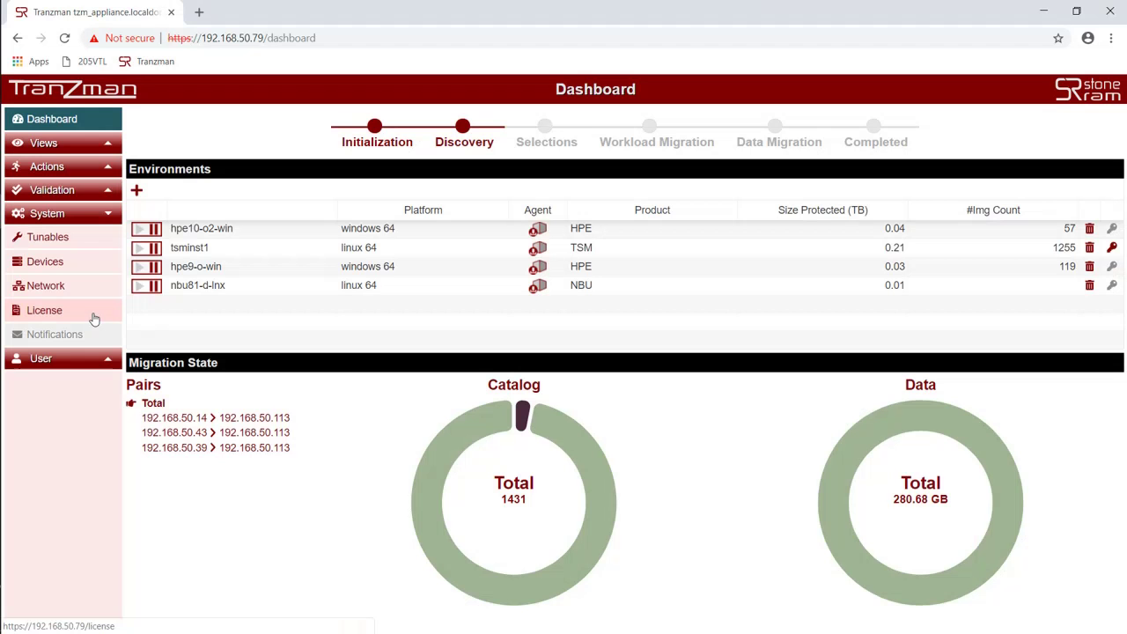
# Step: Download license.txt from the Licensing page, then paste and commit the license key
pyautogui.click(95, 317)
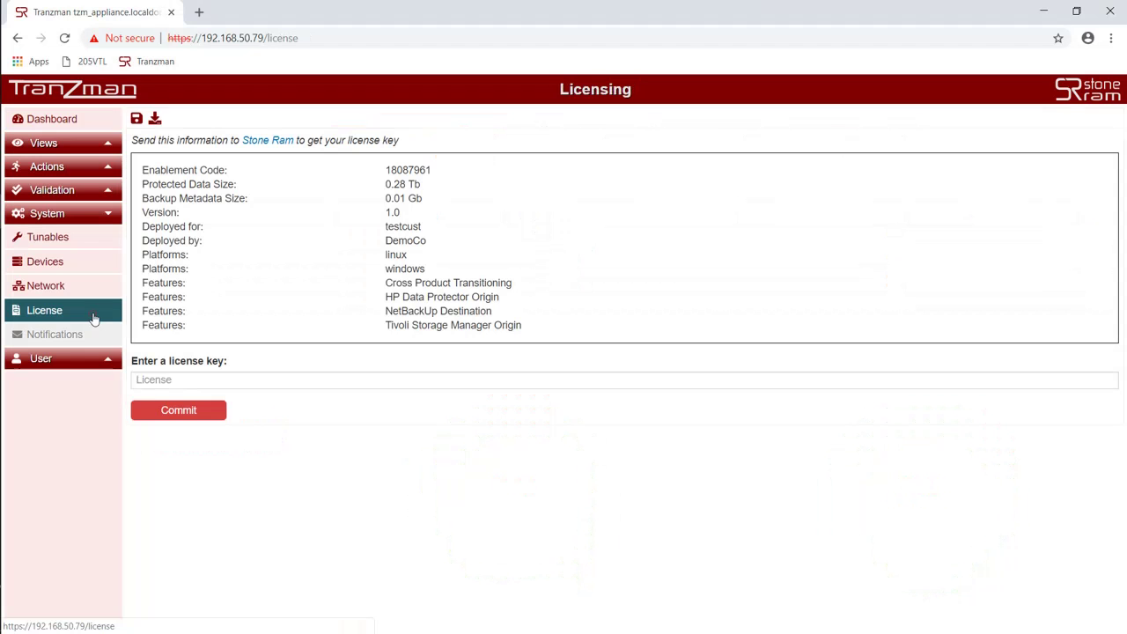
pyautogui.click(155, 119)
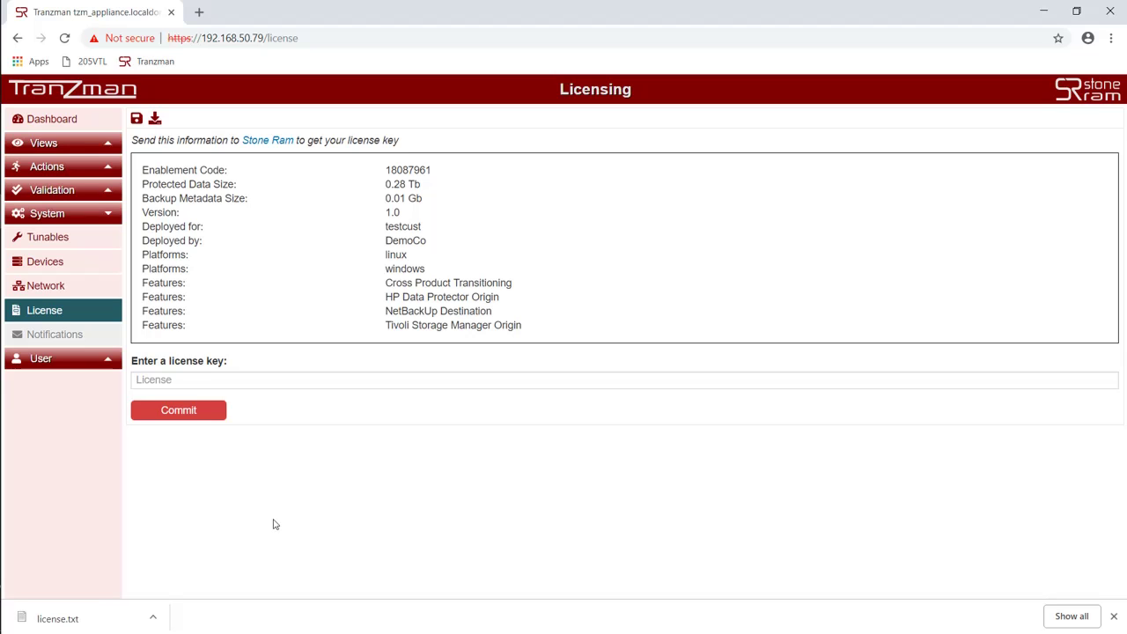
pyautogui.click(448, 379)
pyautogui.hotkey('ctrl', 'v')
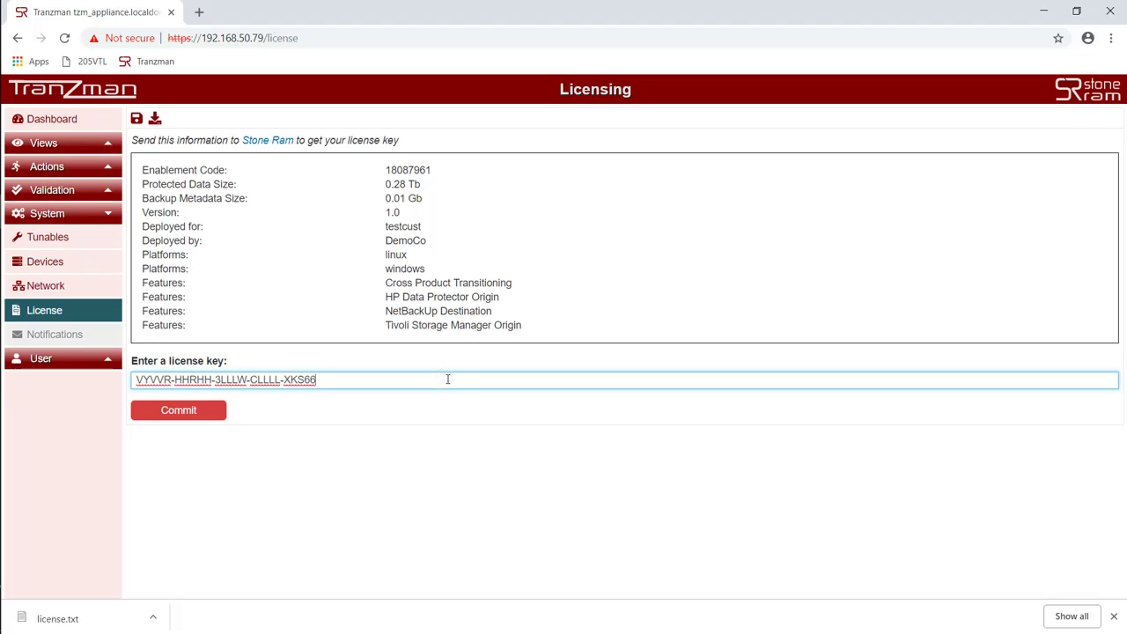
pyautogui.click(216, 410)
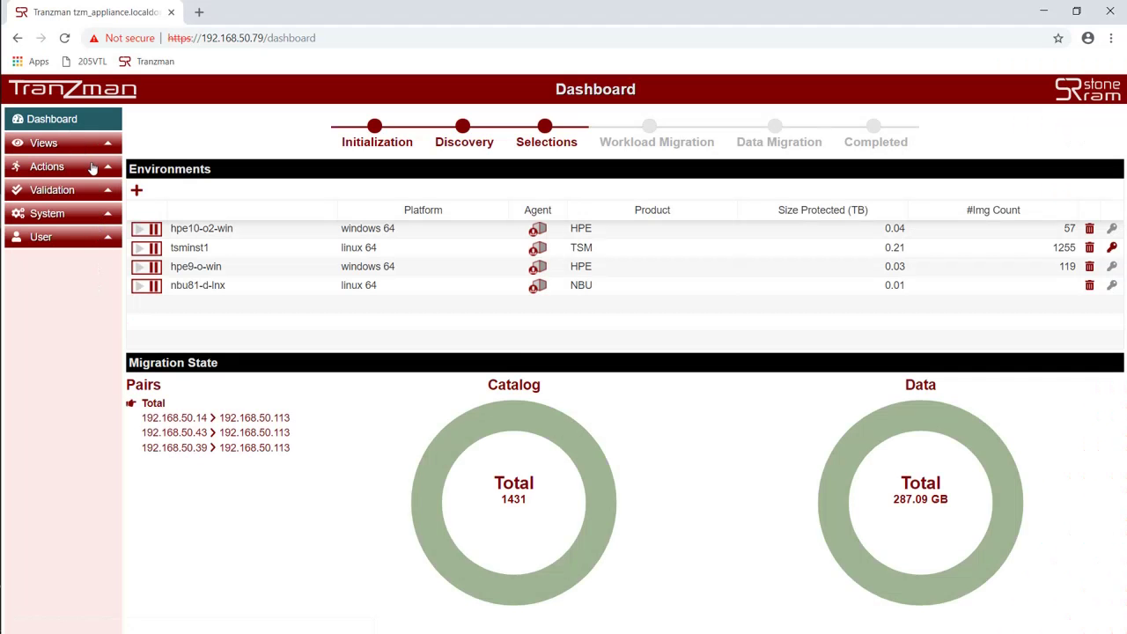
# Step: Start the Cross Product transition from Start Transition and return to the Dashboard
pyautogui.click(98, 169)
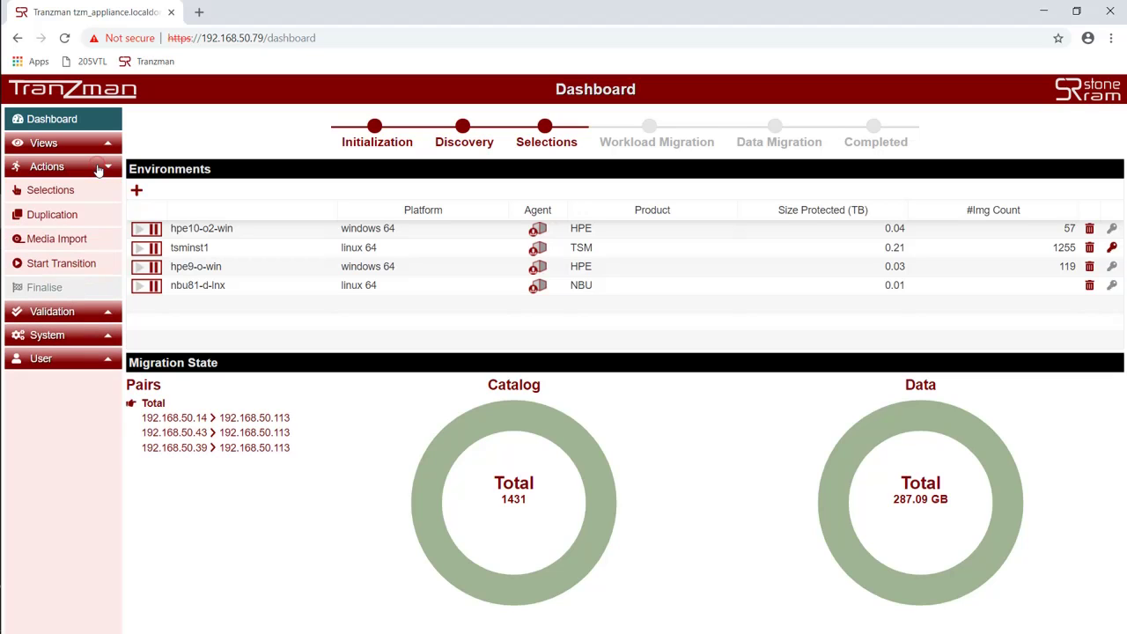
pyautogui.click(70, 271)
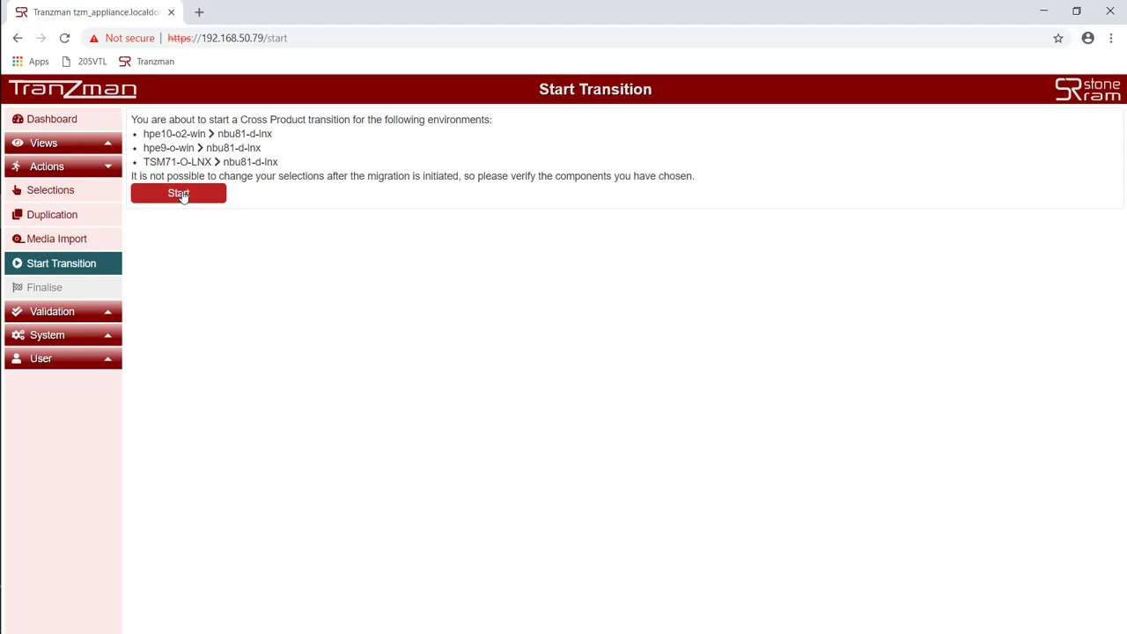
pyautogui.click(180, 193)
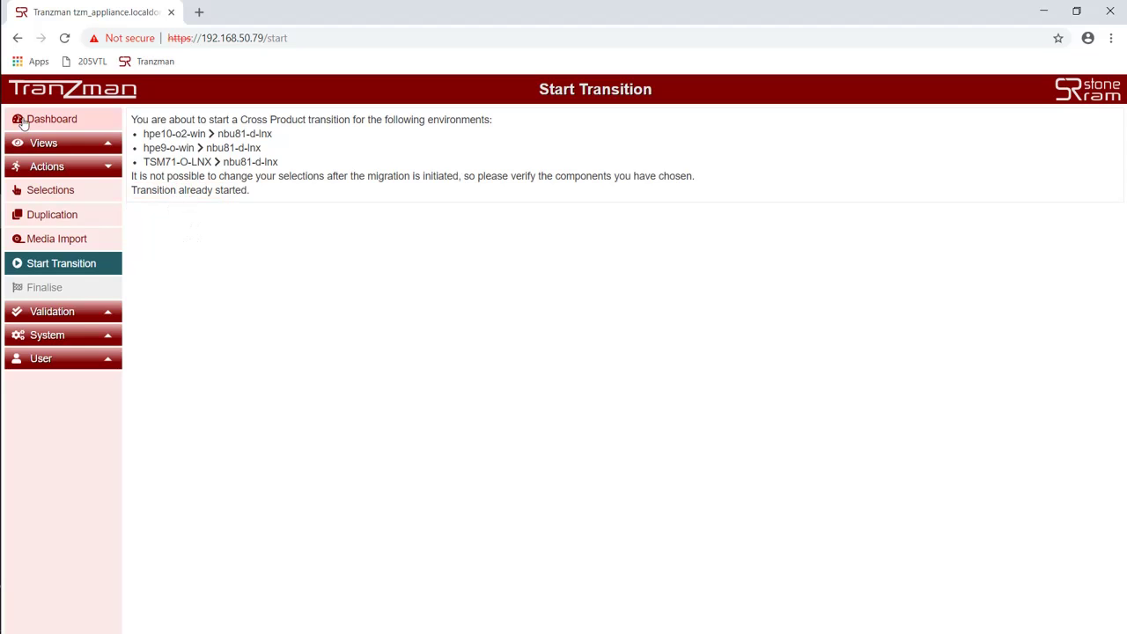
pyautogui.click(31, 121)
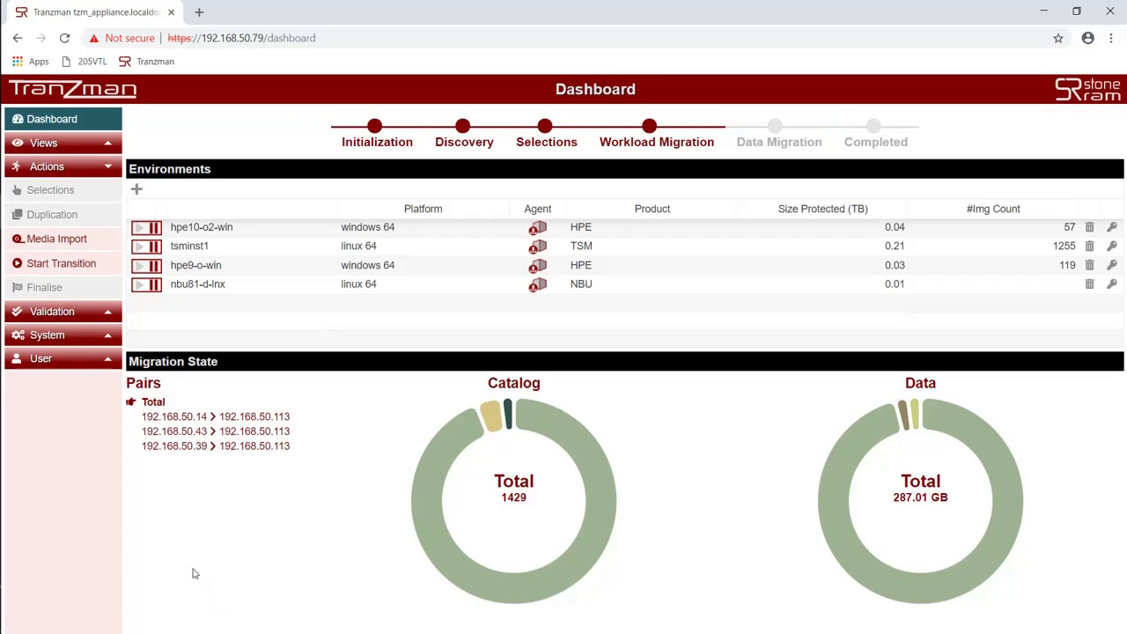
# Step: Show migration progress for the 192.168.50.14, 192.168.50.43 and 192.168.50.39 pairs in turn
pyautogui.click(225, 416)
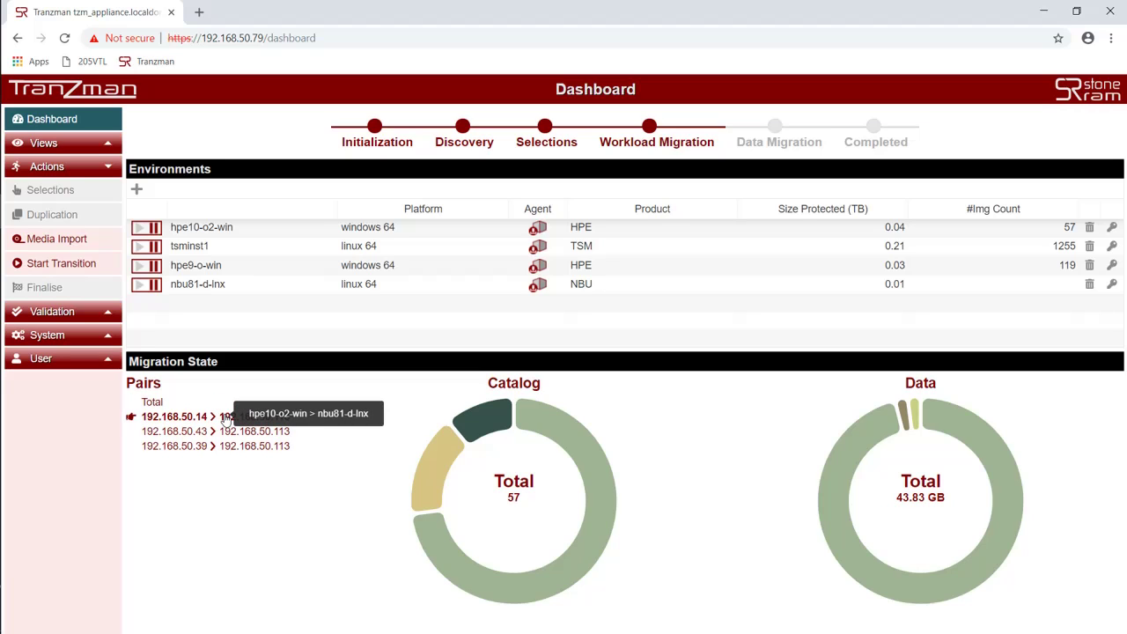
pyautogui.click(220, 432)
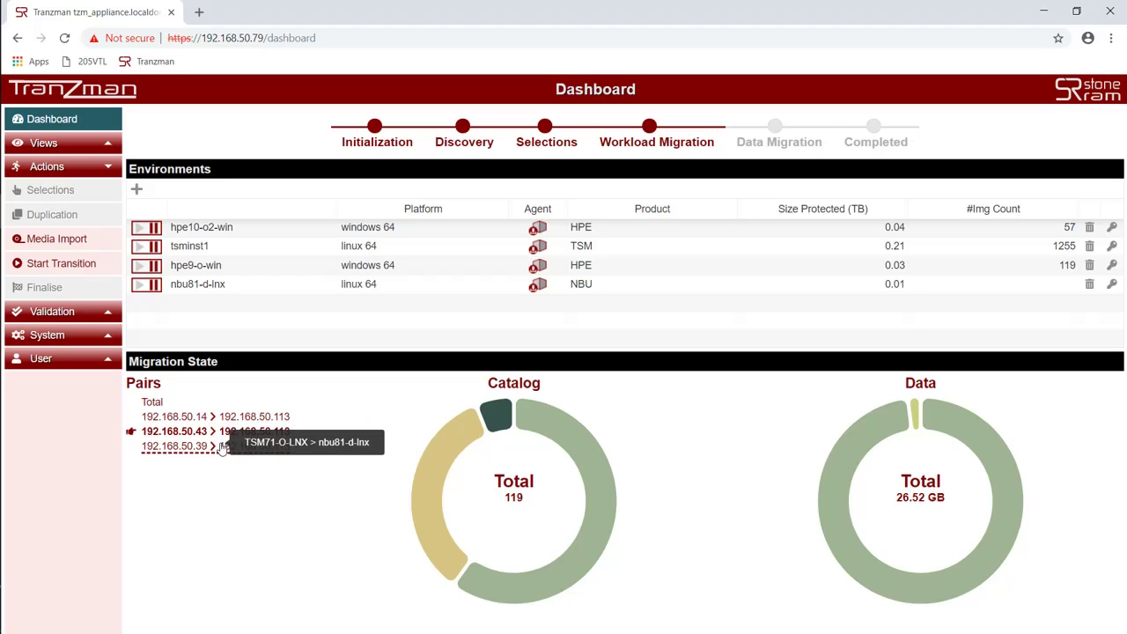
pyautogui.click(221, 447)
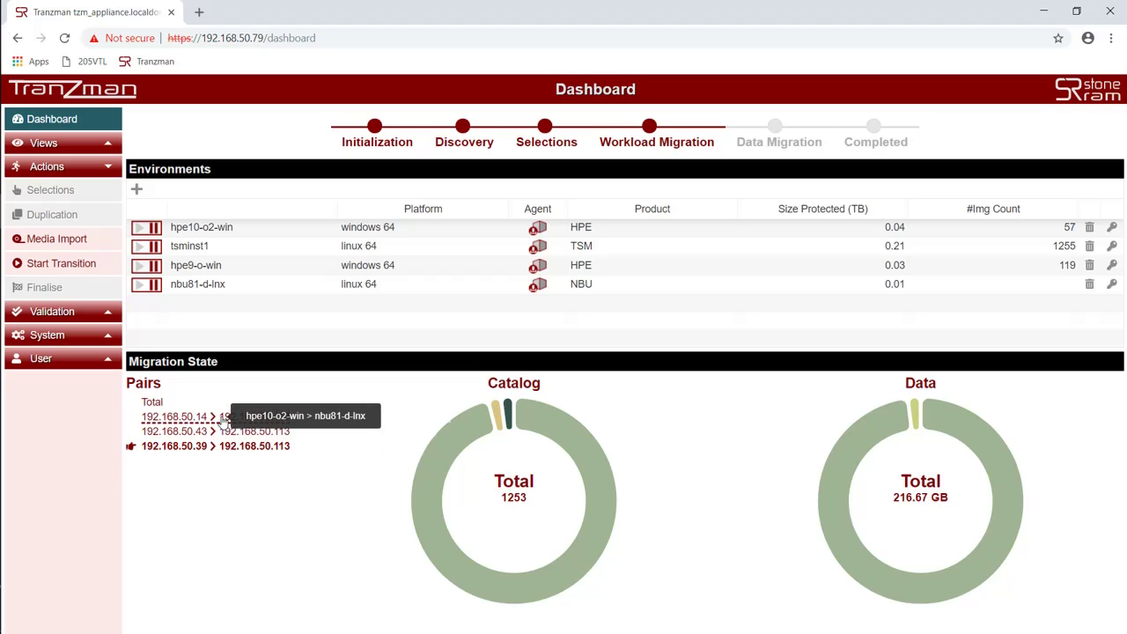
# Step: Reselect the 192.168.50.14 pair and read its Catalog and Data chart segments
pyautogui.click(223, 420)
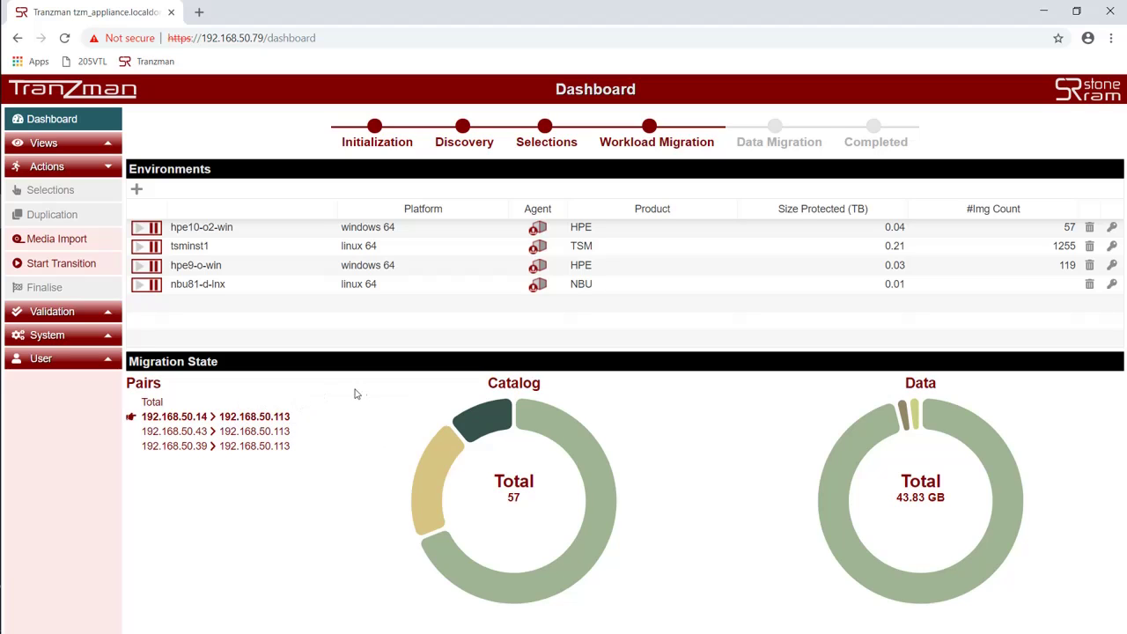
pyautogui.moveTo(438, 568)
pyautogui.moveTo(432, 472)
pyautogui.moveTo(470, 415)
pyautogui.moveTo(841, 482)
pyautogui.moveTo(905, 407)
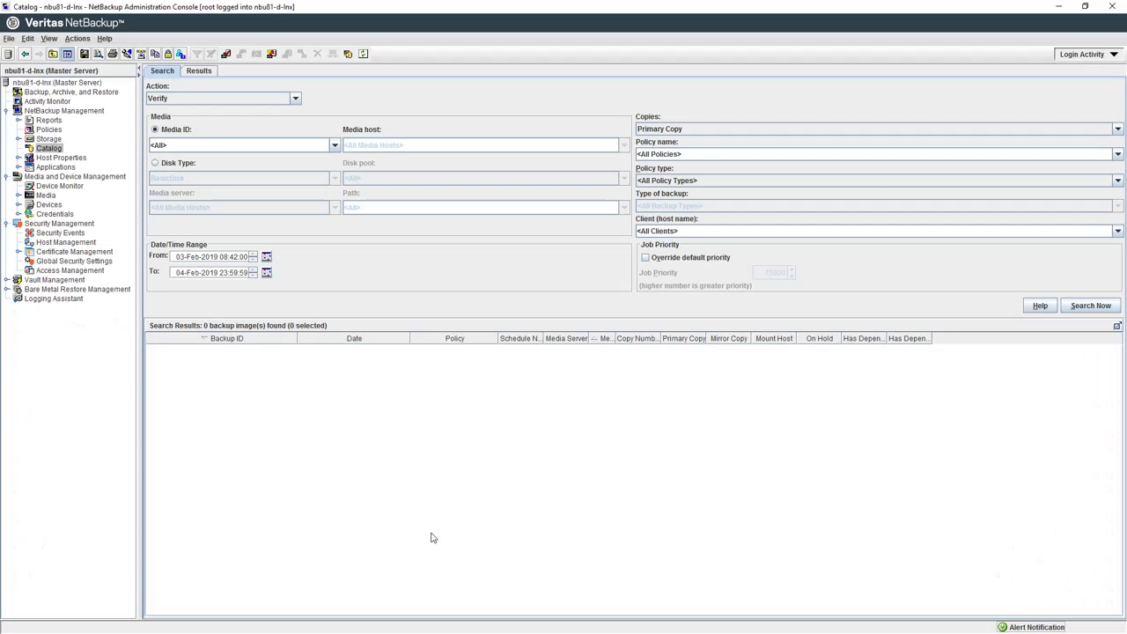
# Step: Change the catalog search start date to 03-Feb-2009 and run the search
pyautogui.click(266, 257)
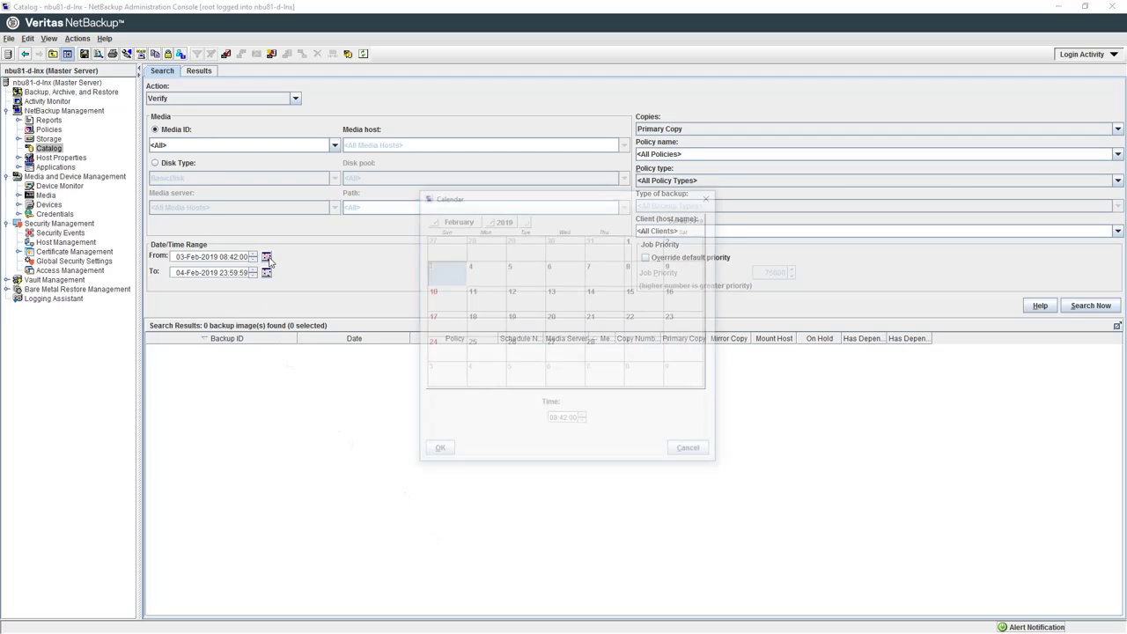
pyautogui.click(492, 219)
pyautogui.click(509, 233)
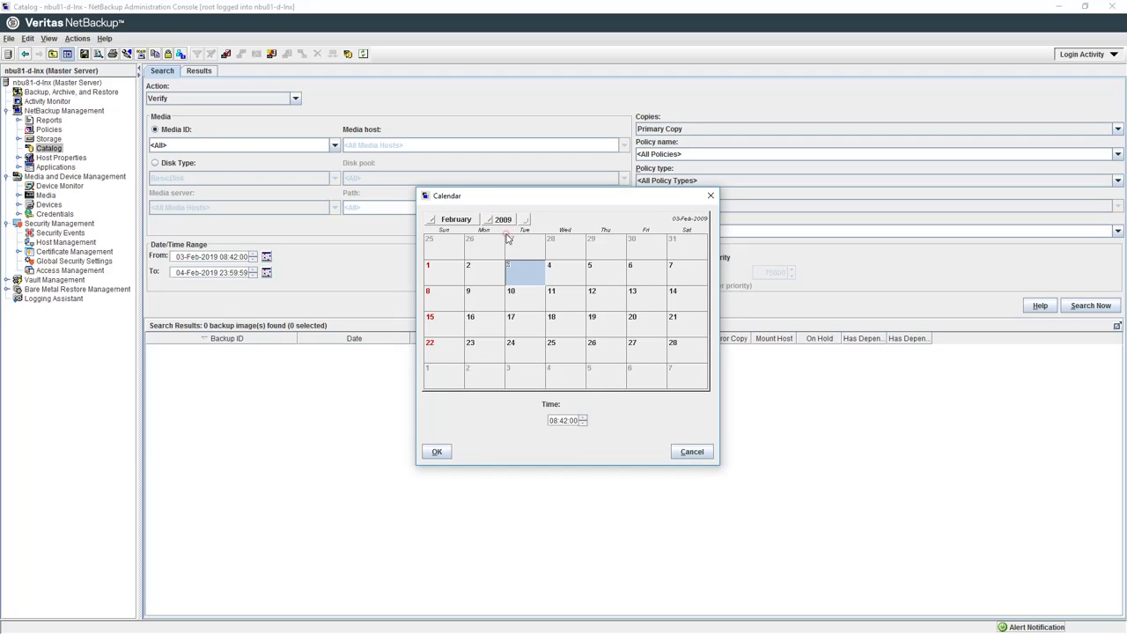
pyautogui.click(436, 451)
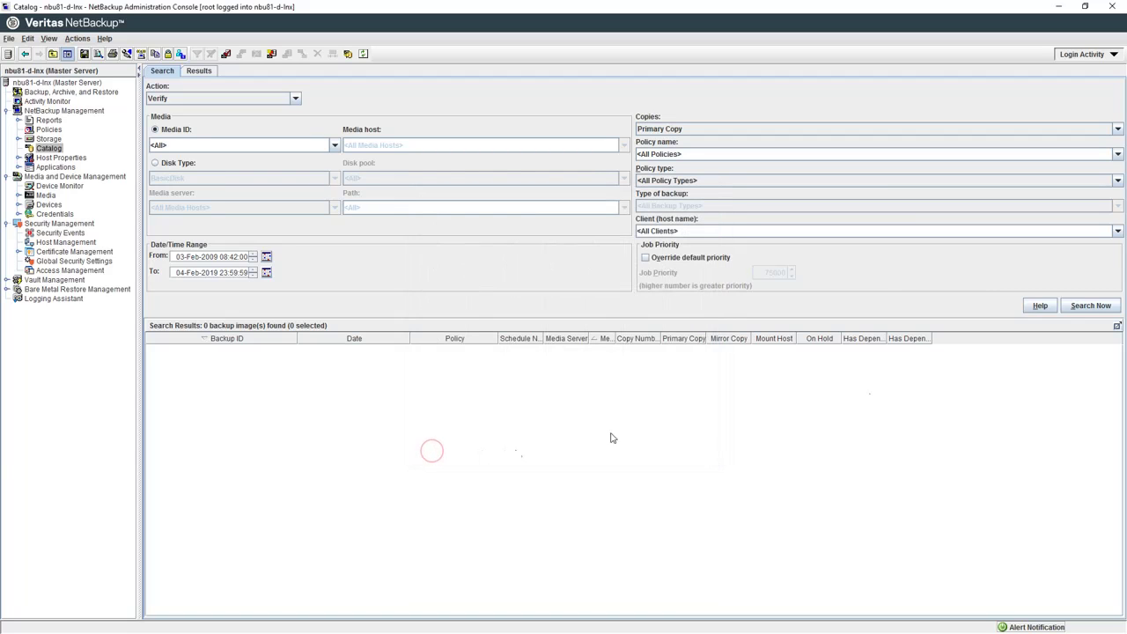
pyautogui.click(1074, 305)
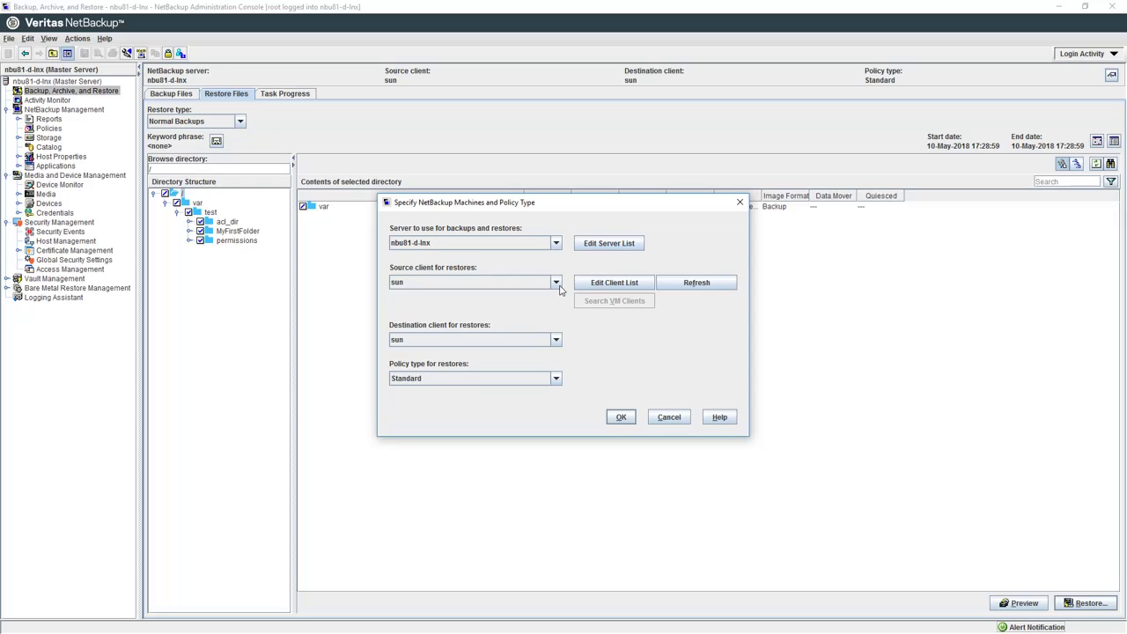
# Step: Set the destination client to nbu81-d-lnx and confirm the machine settings
pyautogui.click(555, 339)
pyautogui.click(484, 353)
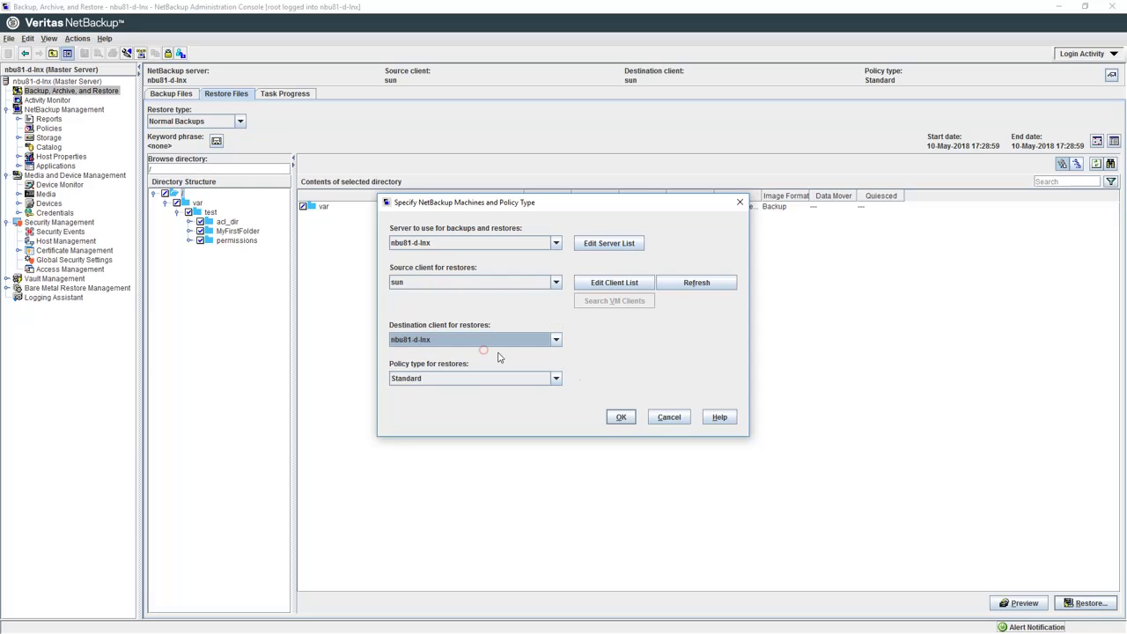
pyautogui.click(622, 418)
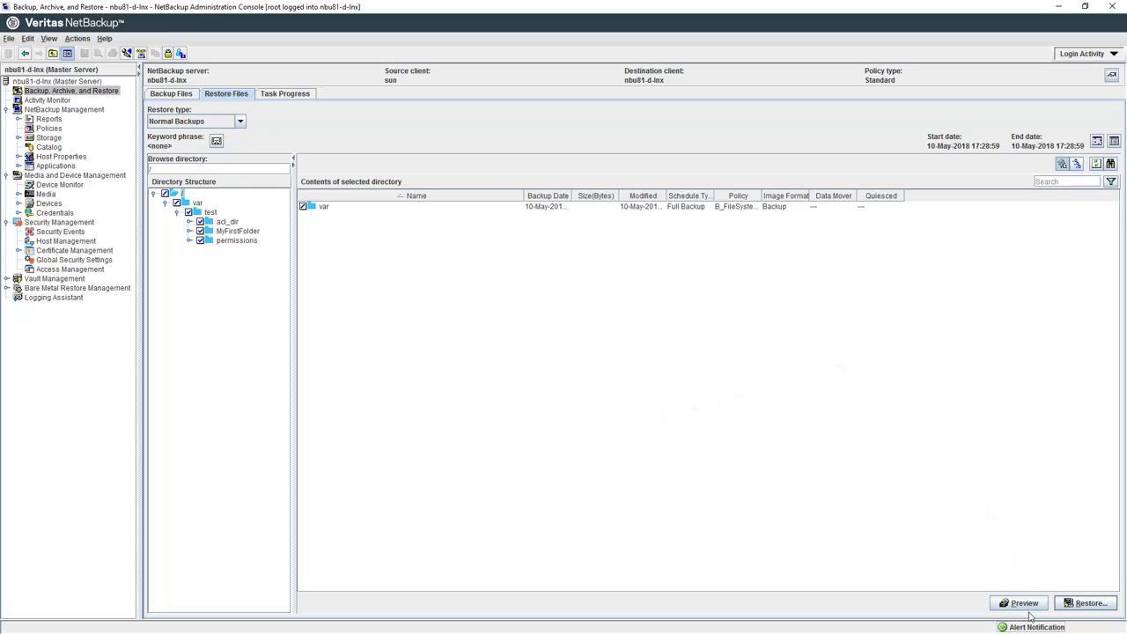
# Step: Restore the marked files to the different location /restore and start the restore
pyautogui.click(1098, 608)
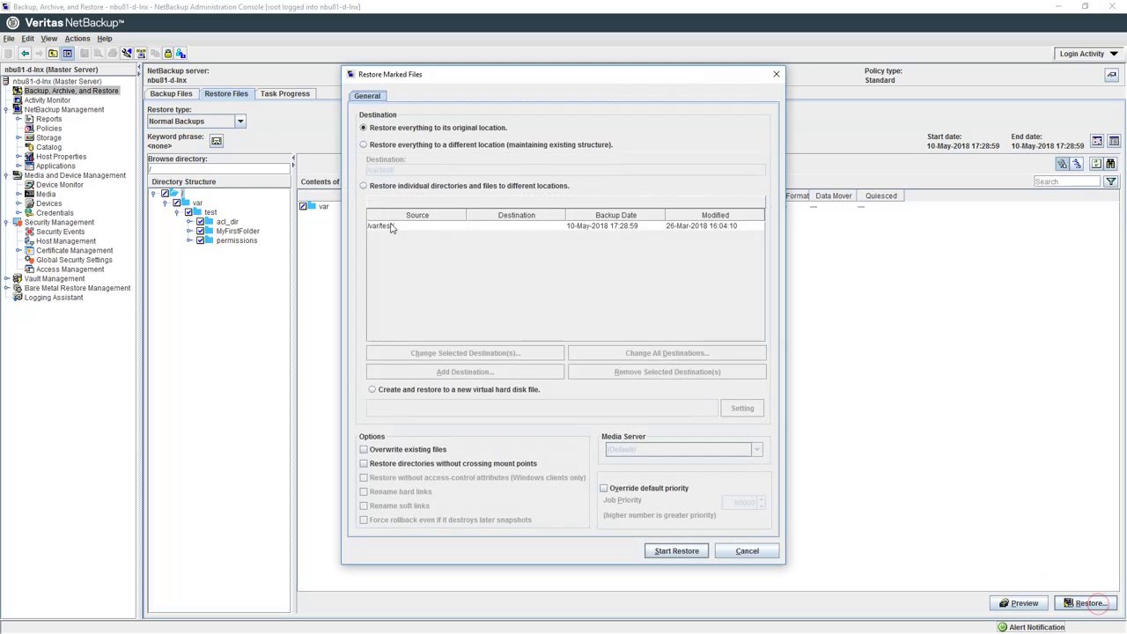
pyautogui.click(364, 145)
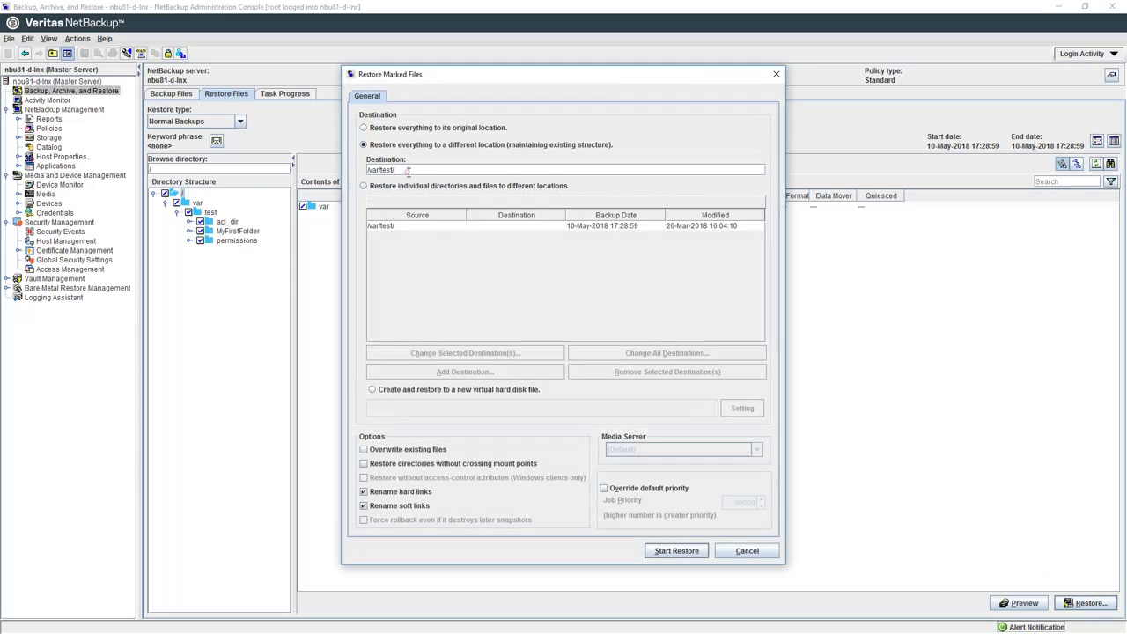
pyautogui.moveTo(401, 169); pyautogui.dragTo(321, 164)
pyautogui.write('/restore')
pyautogui.click(676, 551)
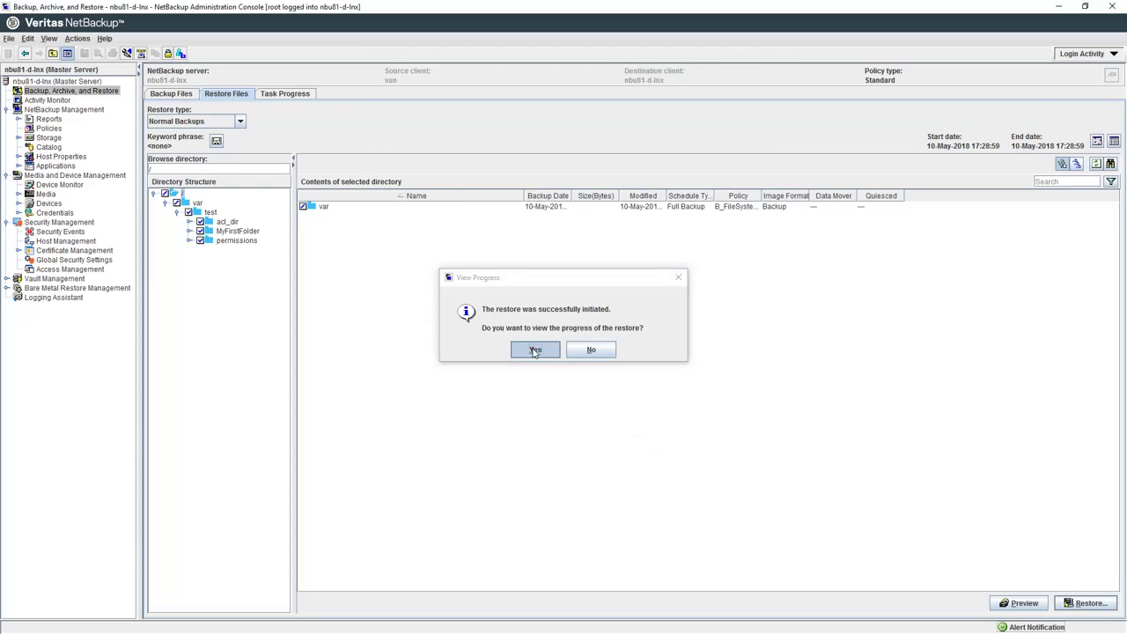
# Step: Follow restore job 83 in Task Progress and show its full log contents
pyautogui.click(533, 349)
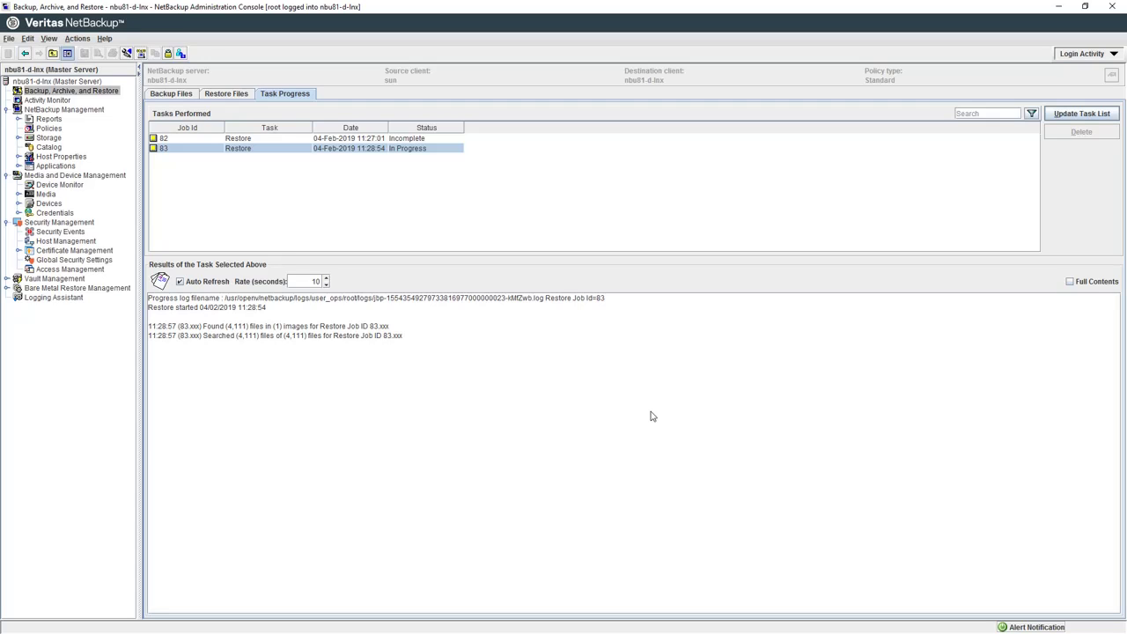
pyautogui.click(1068, 282)
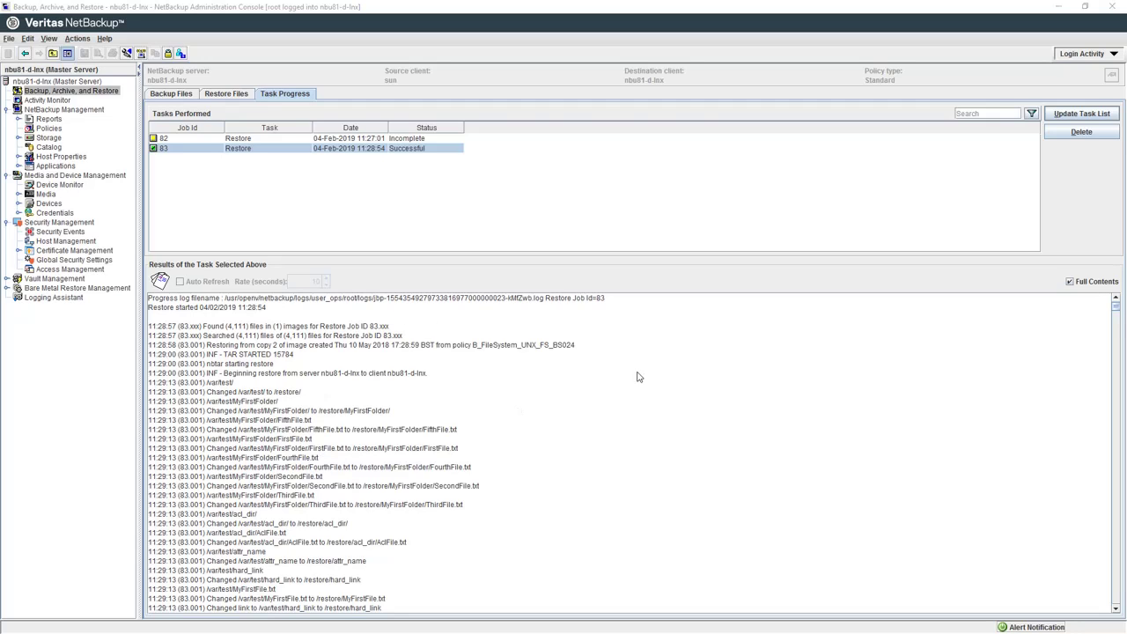
# Step: In the master's root terminal, list the root directory, then cd into /restore and run ls -l
pyautogui.hotkey('alt', 'Tab')
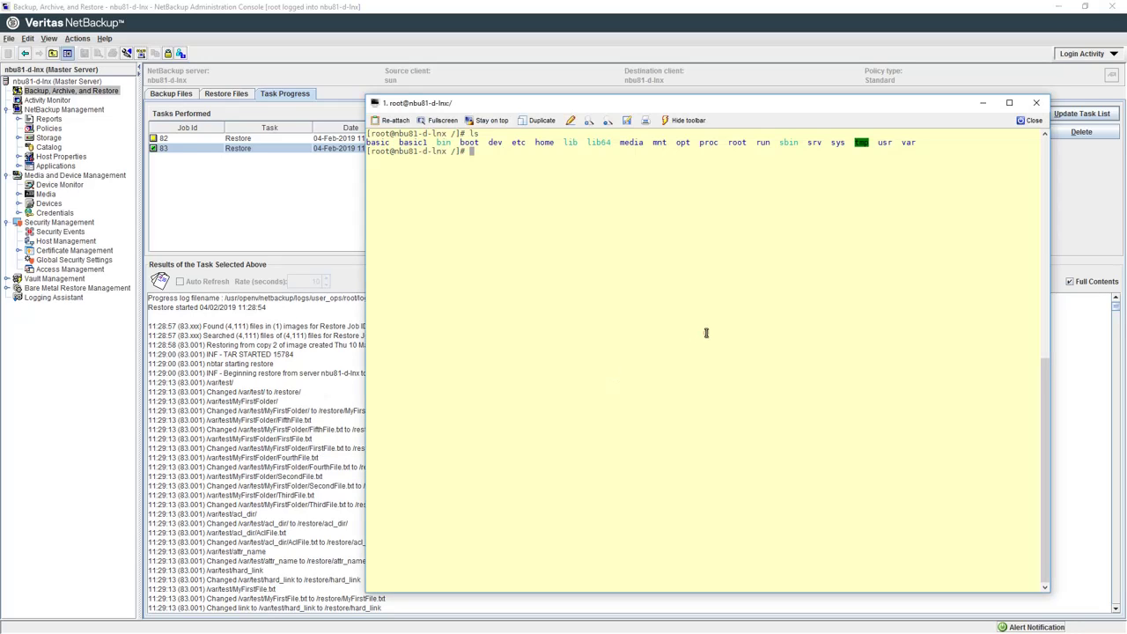
pyautogui.write('ls')
pyautogui.press('Return')
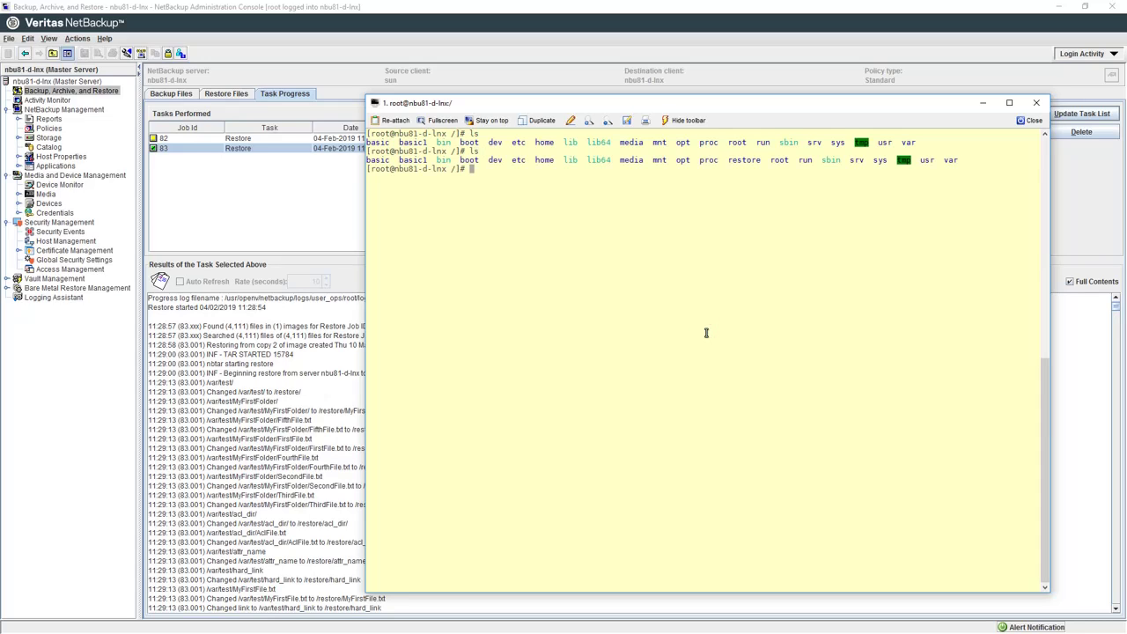
pyautogui.write('cd /res')
pyautogui.press('Tab')
pyautogui.press('Tab')
pyautogui.press('Tab')
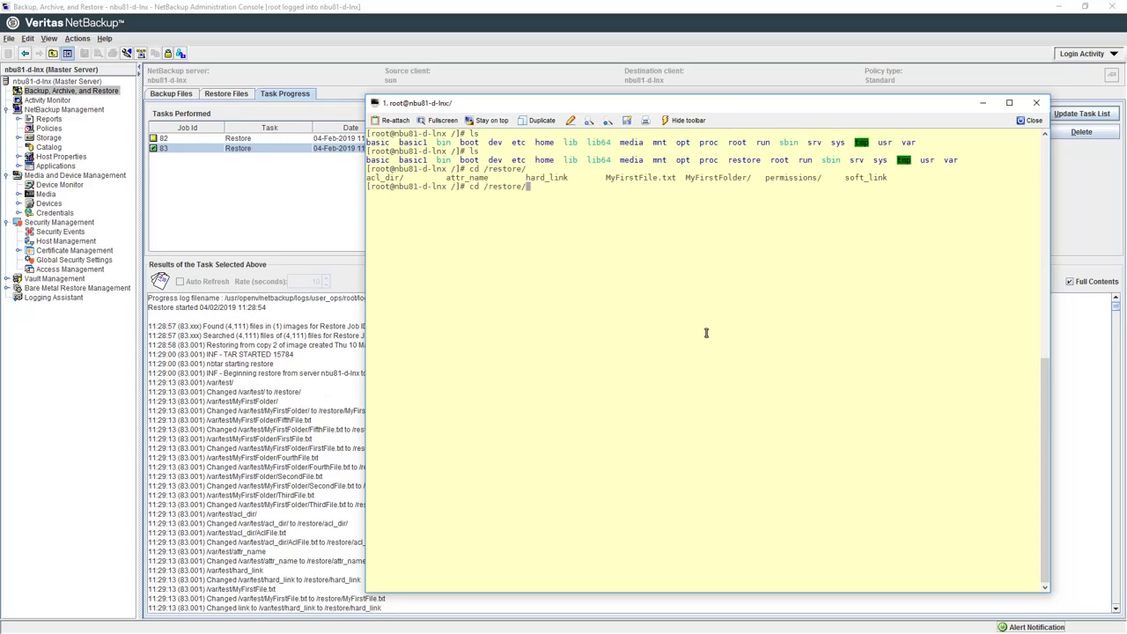
pyautogui.press('Return')
pyautogui.write('ls -l')
pyautogui.press('Return')
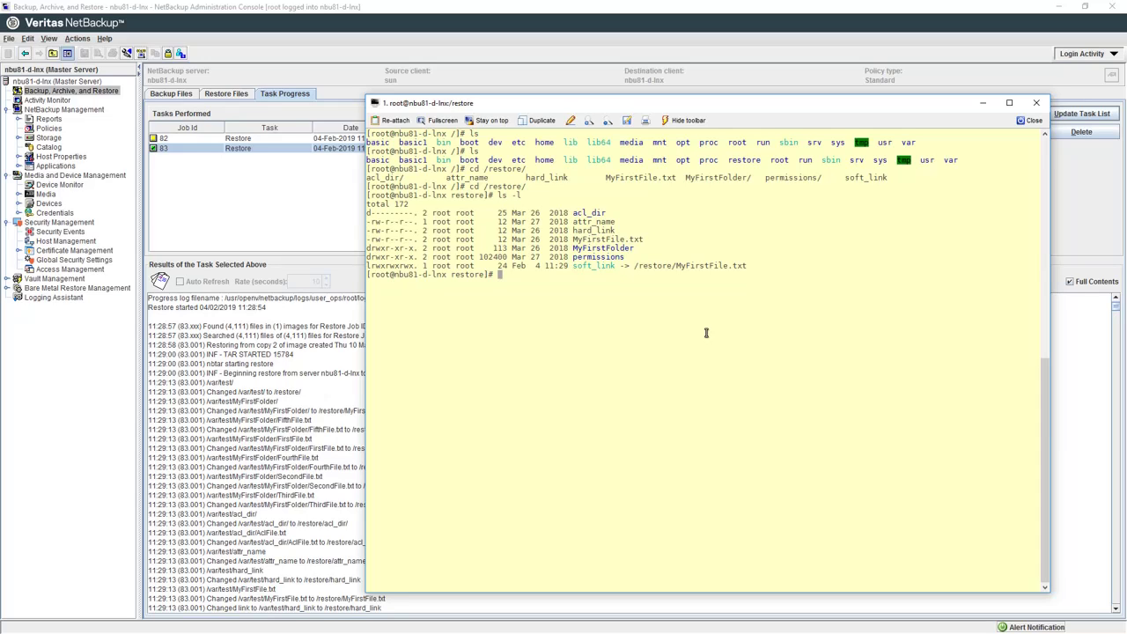
# Step: Print MyFirstFile.txt with cat to confirm it reads Hello World
pyautogui.write('cat My')
pyautogui.press('Tab')
pyautogui.write('i')
pyautogui.press('Tab')
pyautogui.write('i')
pyautogui.press('BackSpace')
pyautogui.press('Return')
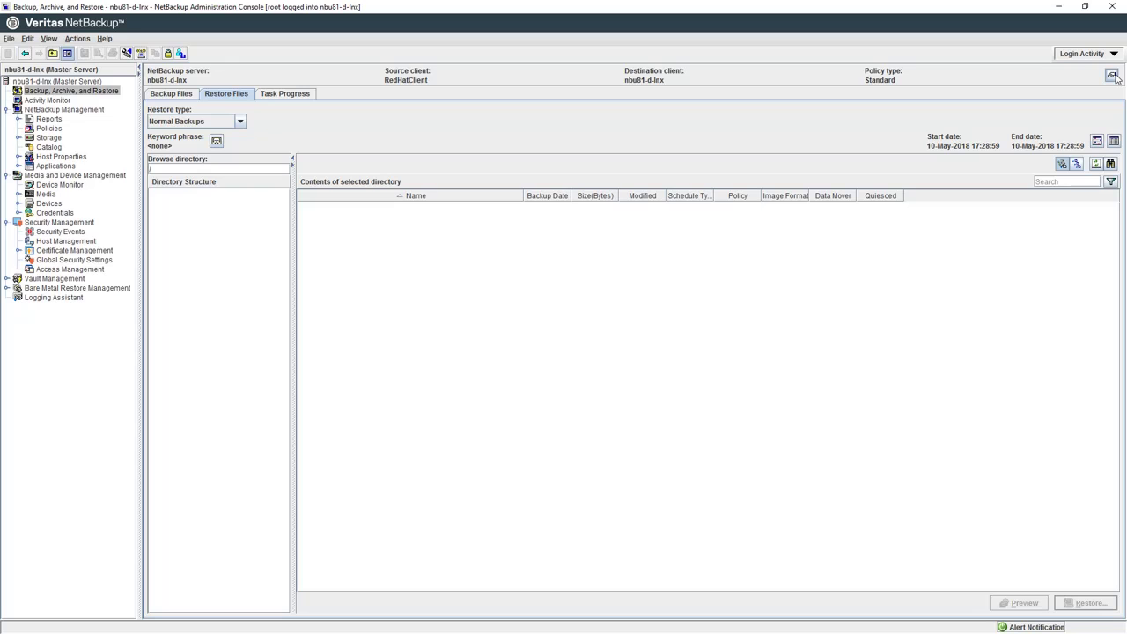
# Step: Add RedHat-Client to the client list as source and choose nbu81-d-lnx as destination client
pyautogui.click(1111, 76)
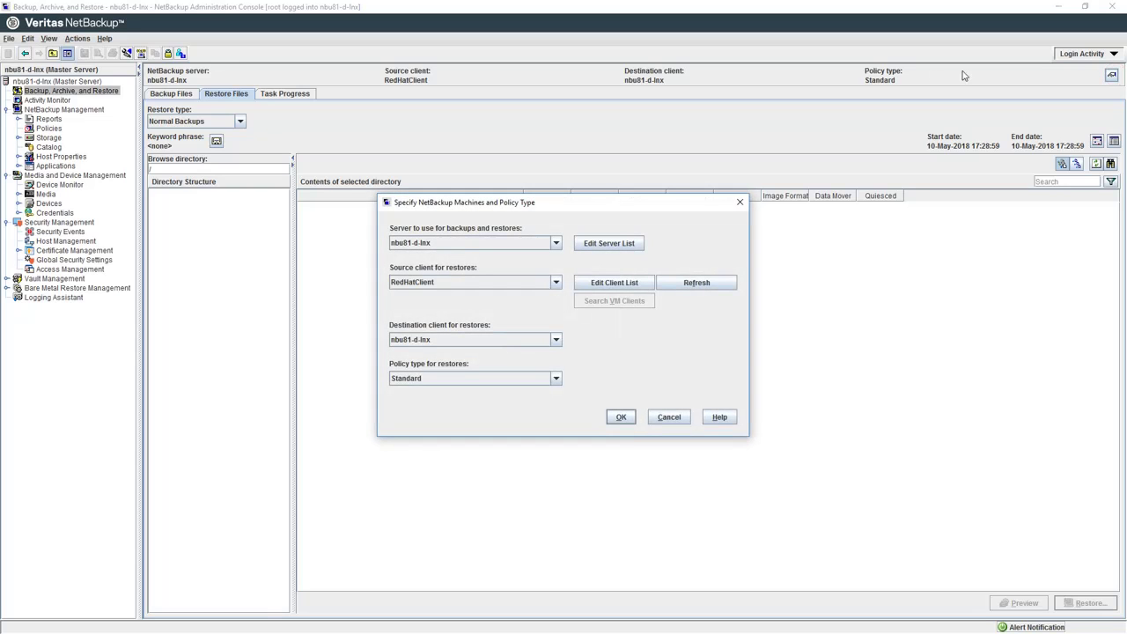
pyautogui.click(607, 279)
pyautogui.write('RedHat-Client')
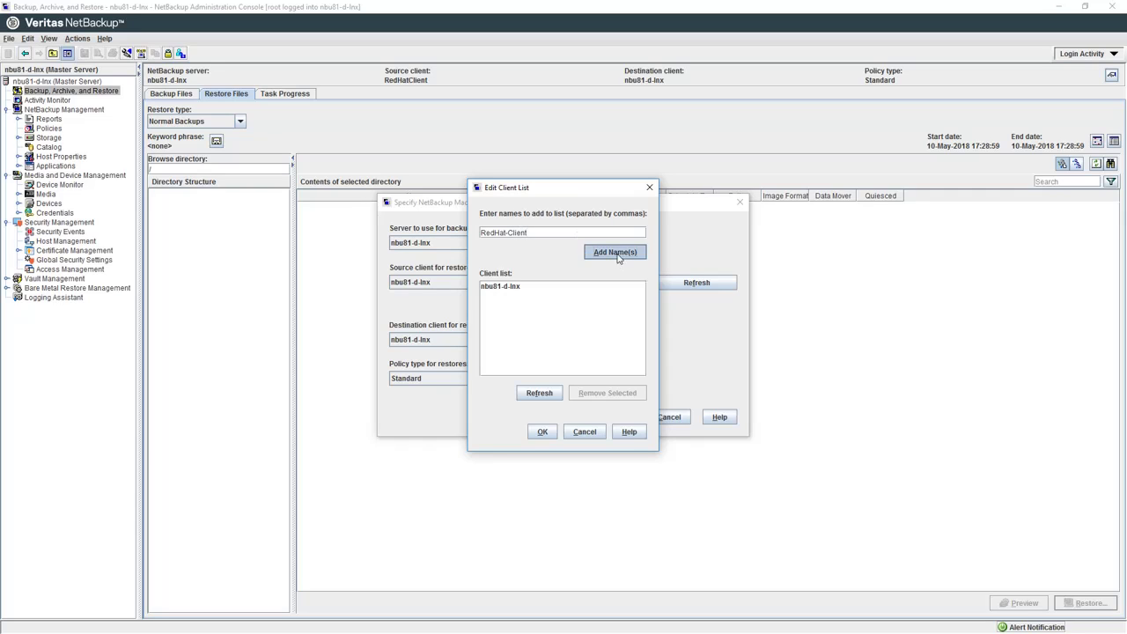
pyautogui.click(614, 252)
pyautogui.click(543, 432)
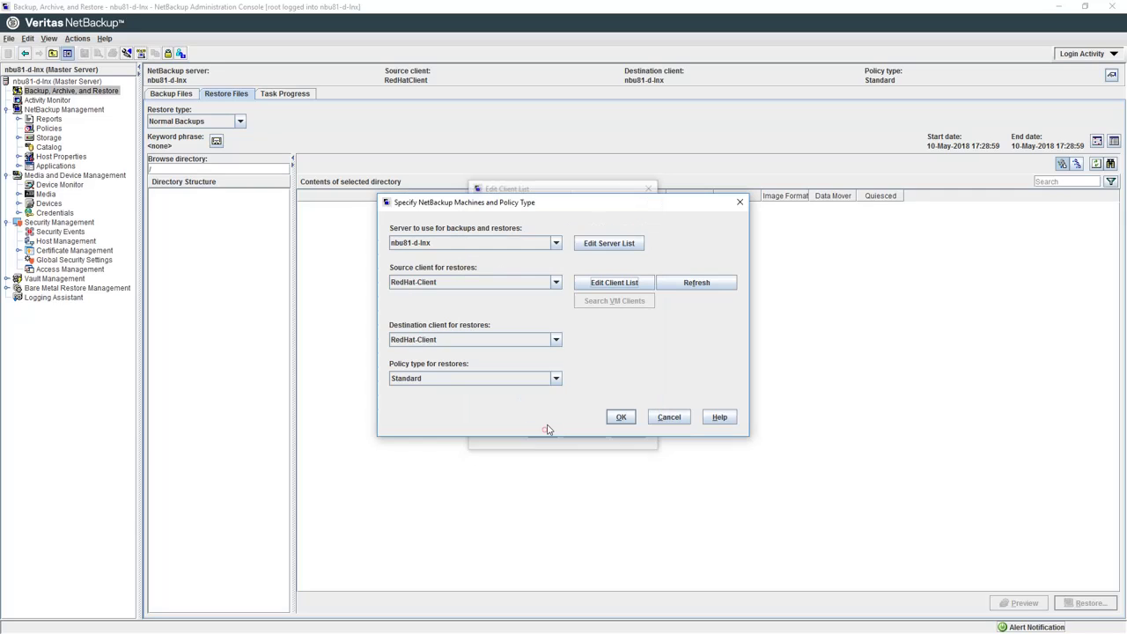
pyautogui.click(556, 340)
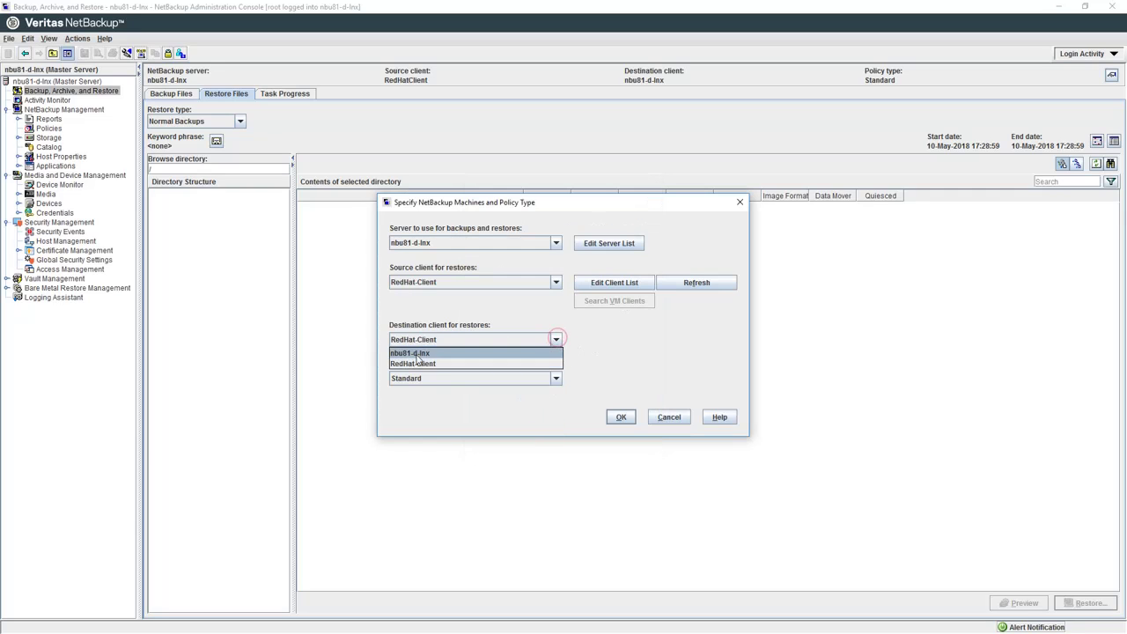
pyautogui.click(413, 353)
# Step: Confirm the client settings, then set the restore date range from 10 April 2018 to 12 April 2018
pyautogui.click(620, 417)
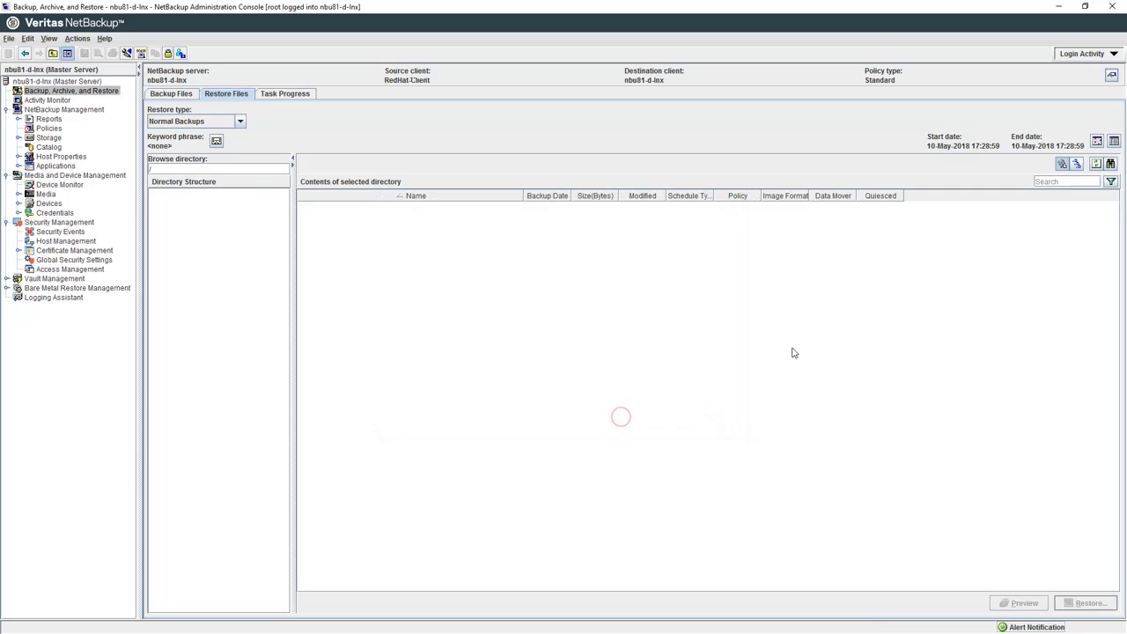
pyautogui.click(1096, 140)
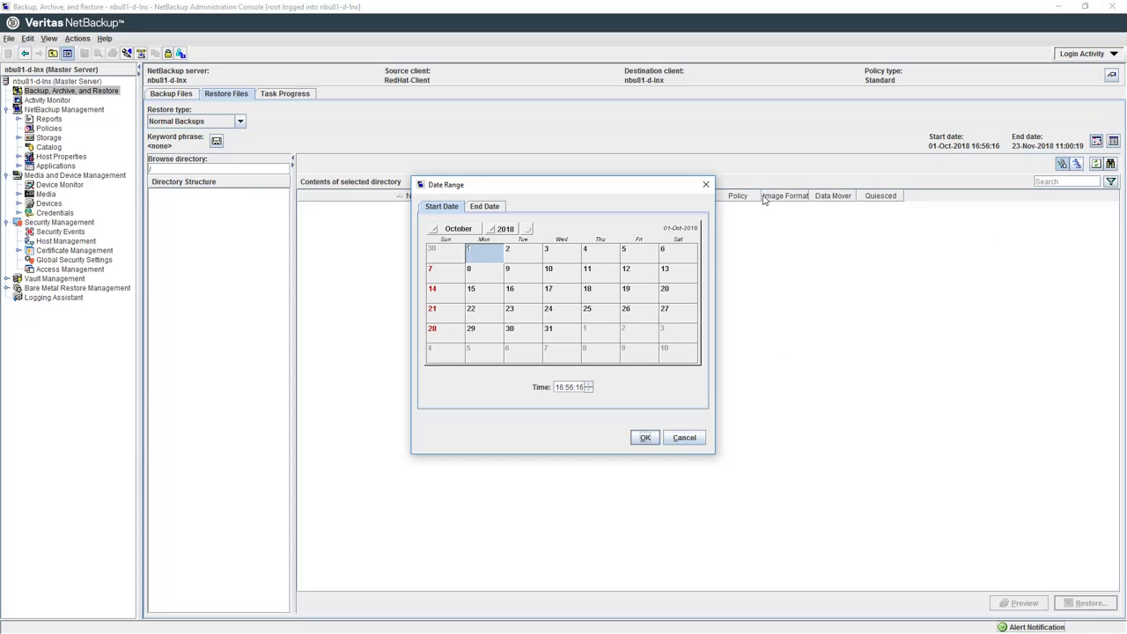
pyautogui.click(464, 230)
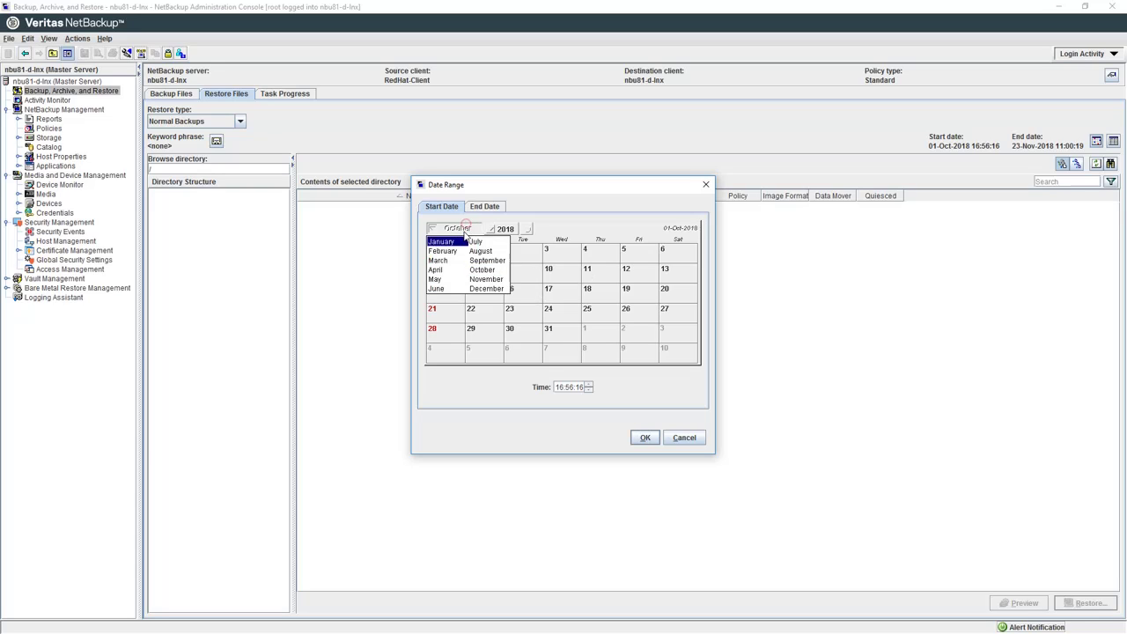
pyautogui.click(444, 269)
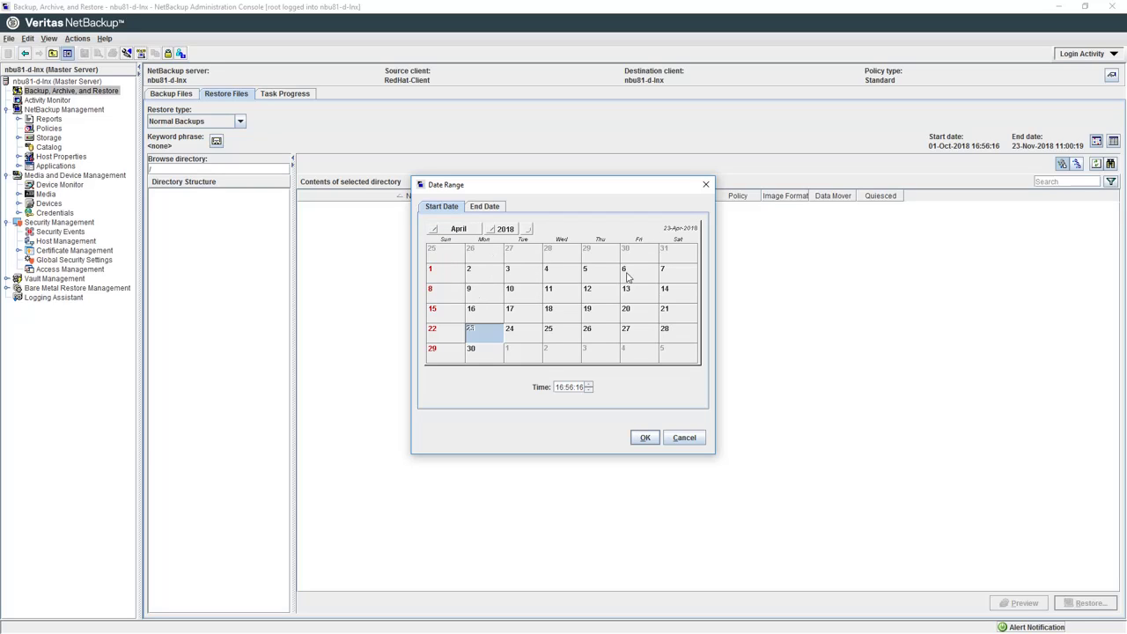
pyautogui.click(516, 290)
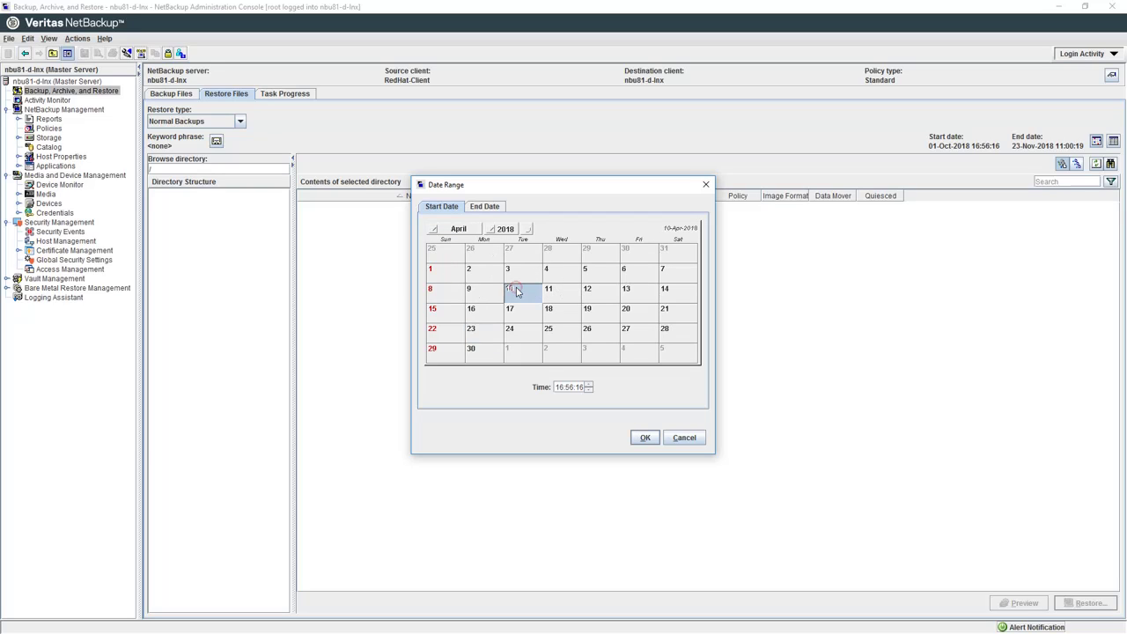
pyautogui.click(485, 208)
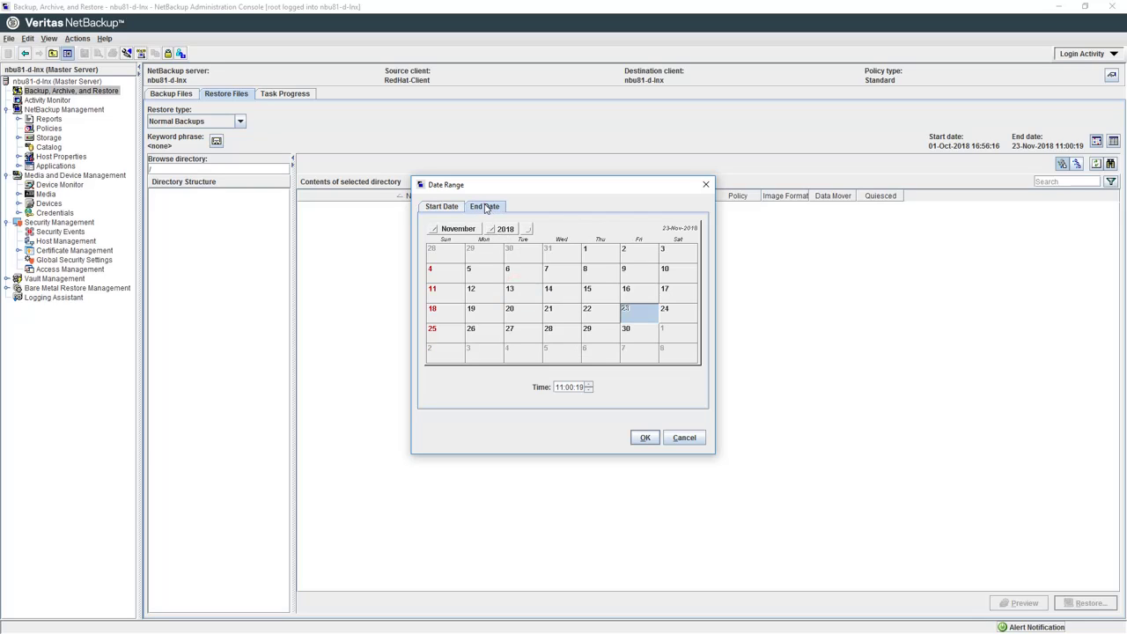
pyautogui.click(471, 232)
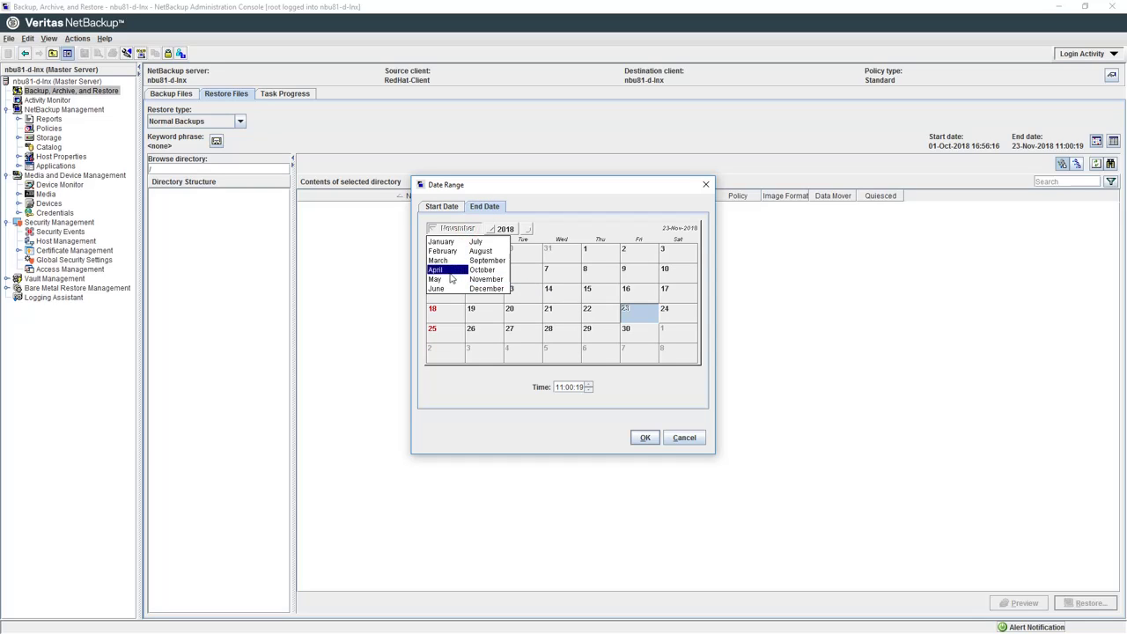
pyautogui.click(444, 270)
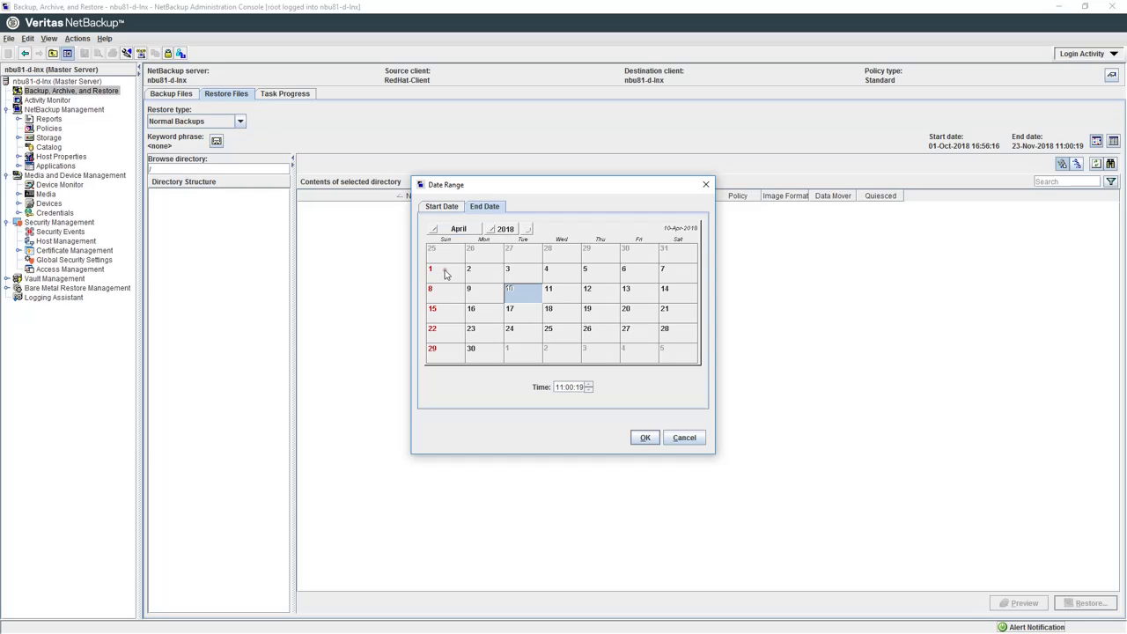
pyautogui.click(593, 293)
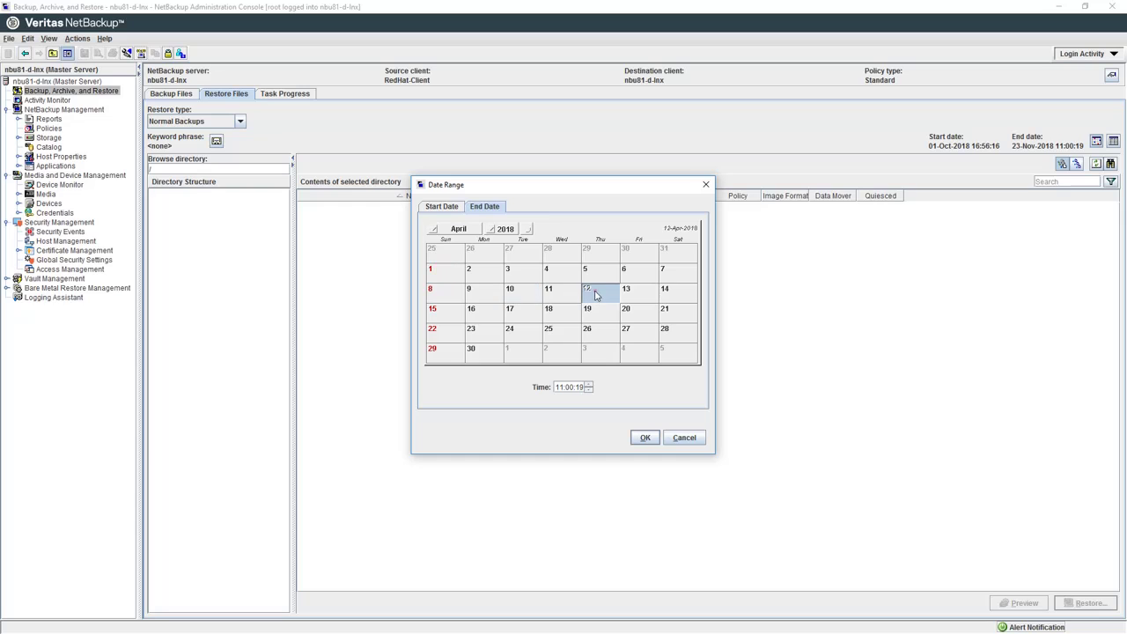
pyautogui.click(645, 438)
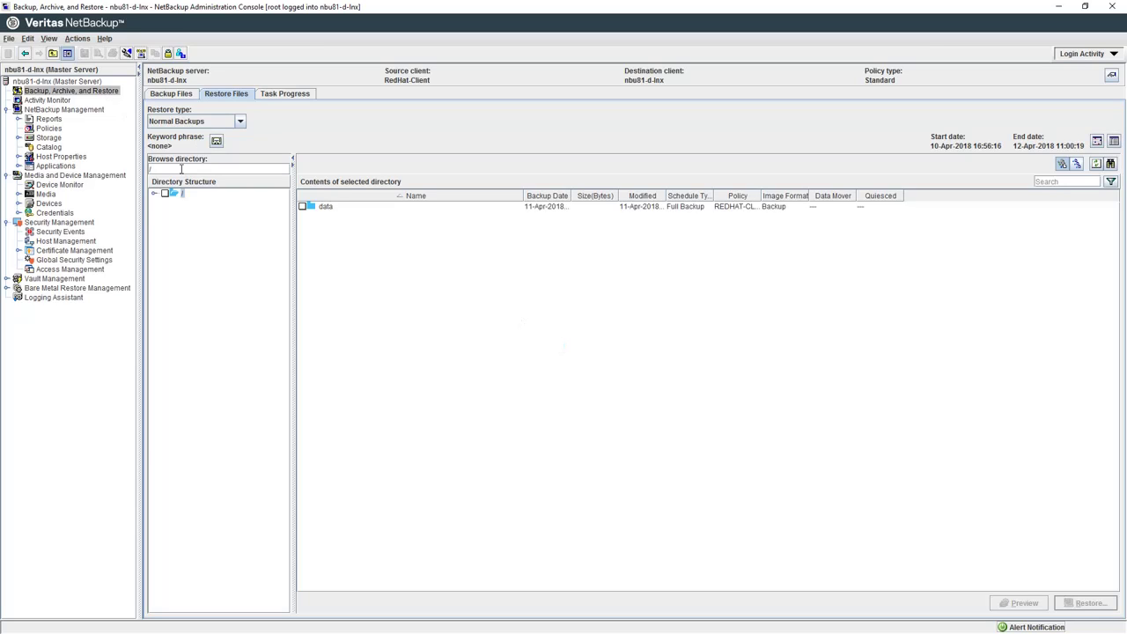
# Step: Expand the backup tree and mark the whole /data folder for restore
pyautogui.click(154, 194)
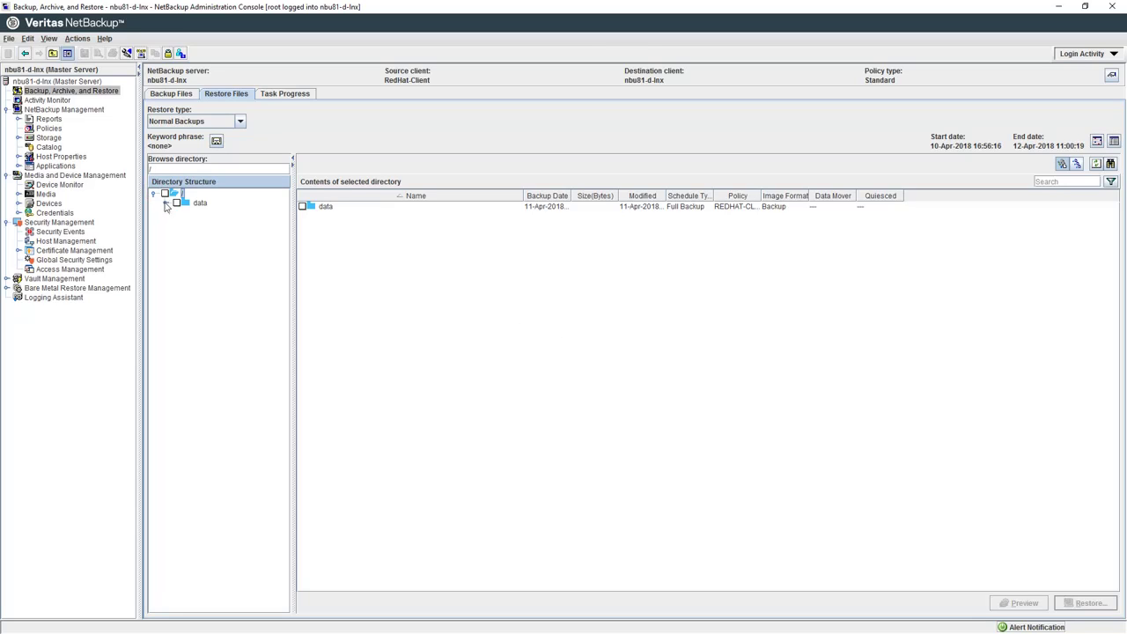
pyautogui.click(165, 202)
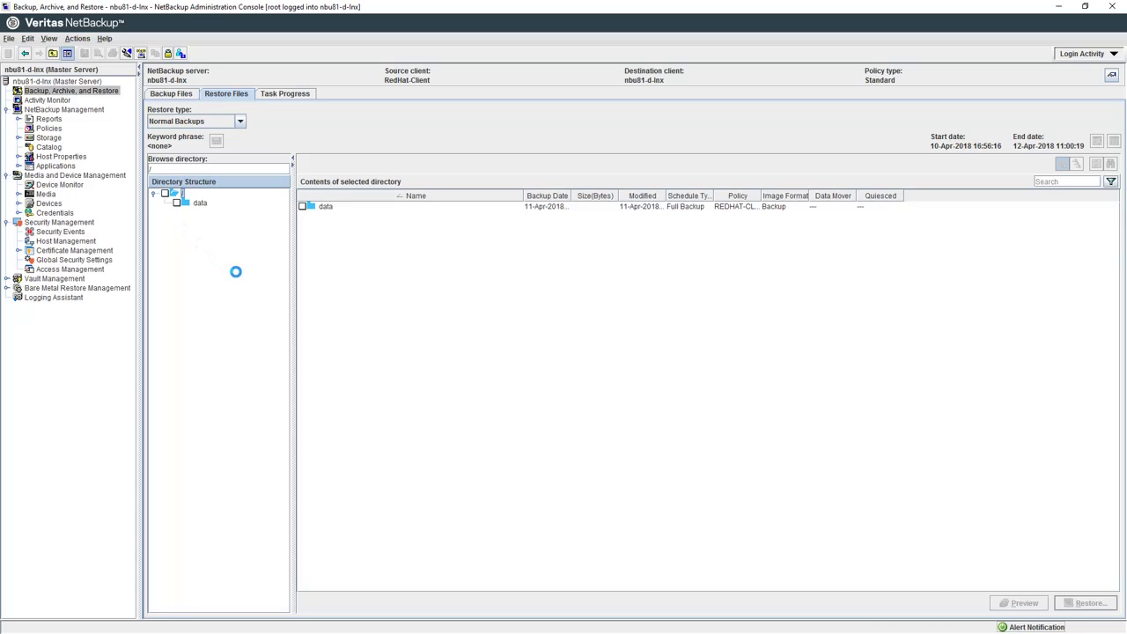
pyautogui.click(191, 207)
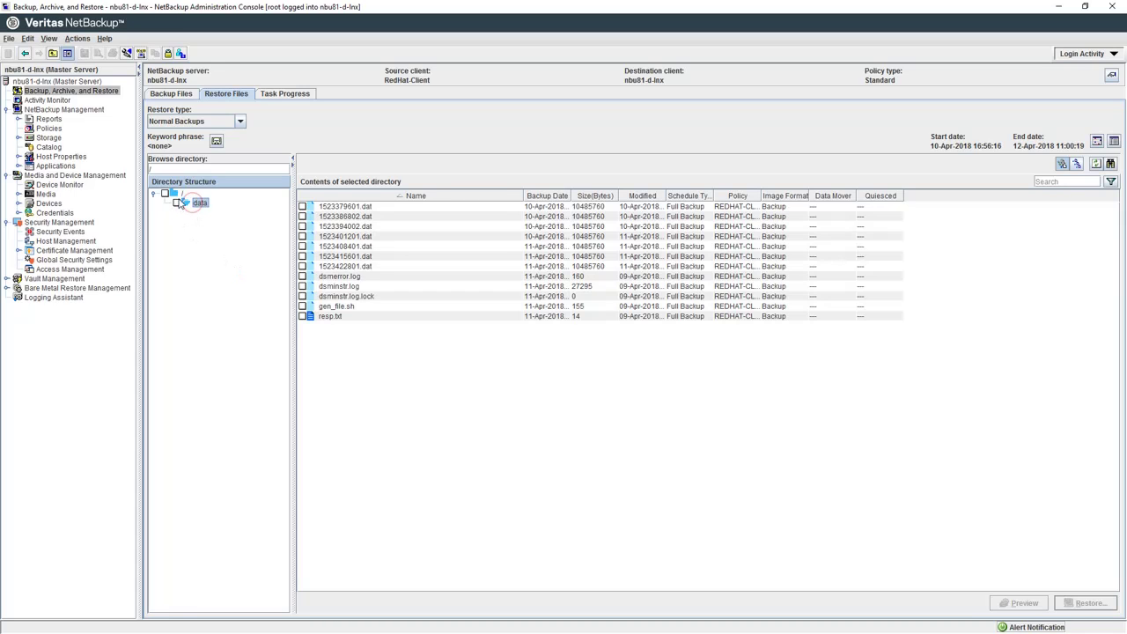
pyautogui.click(177, 203)
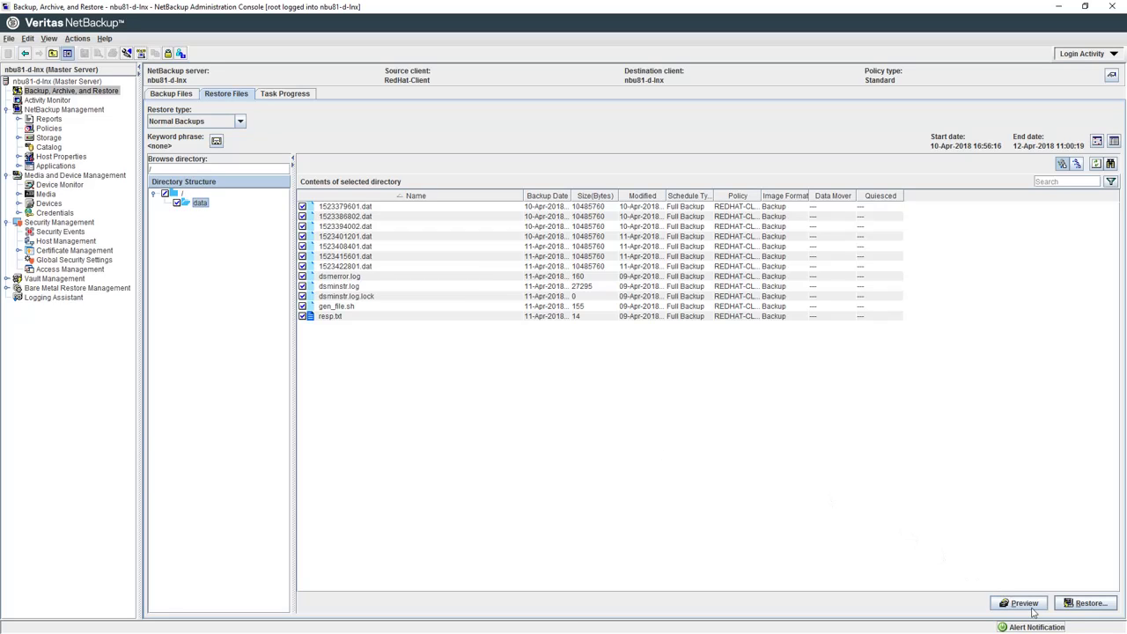
# Step: Restore the marked files to a different location, /restore instead of /data/
pyautogui.click(1105, 604)
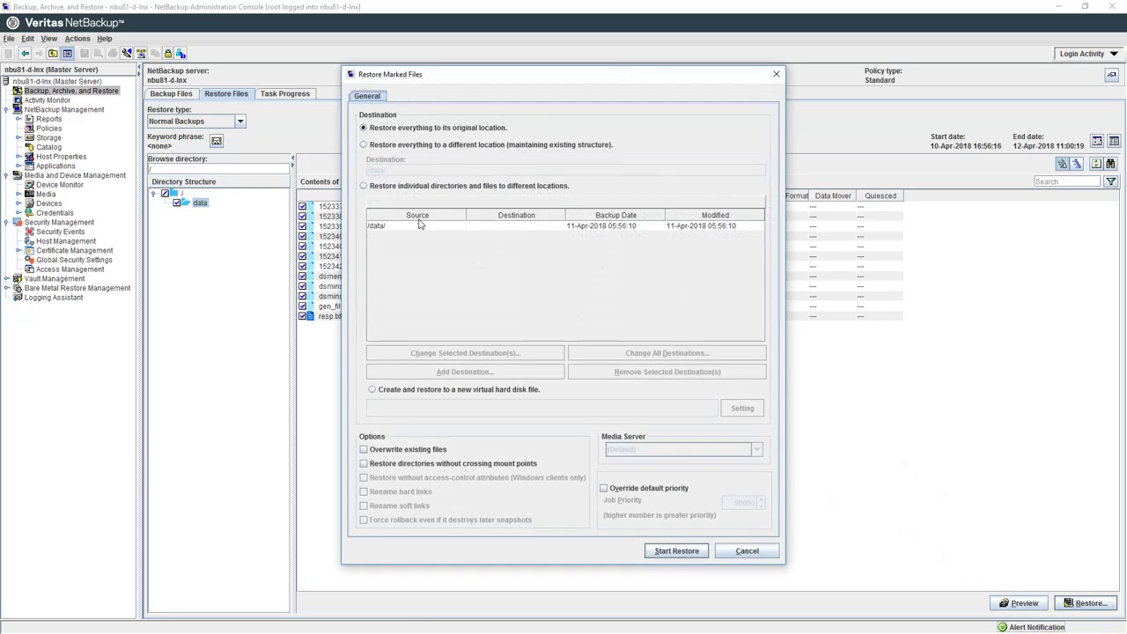
pyautogui.click(363, 145)
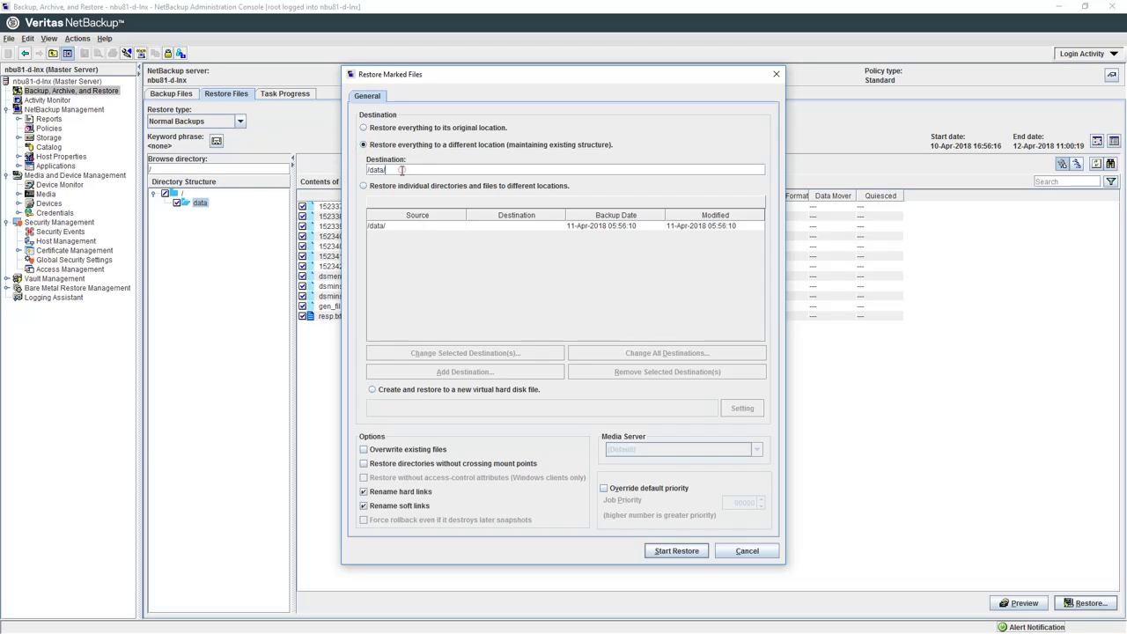
pyautogui.moveTo(402, 172); pyautogui.dragTo(353, 171)
pyautogui.write('/restore')
pyautogui.click(676, 551)
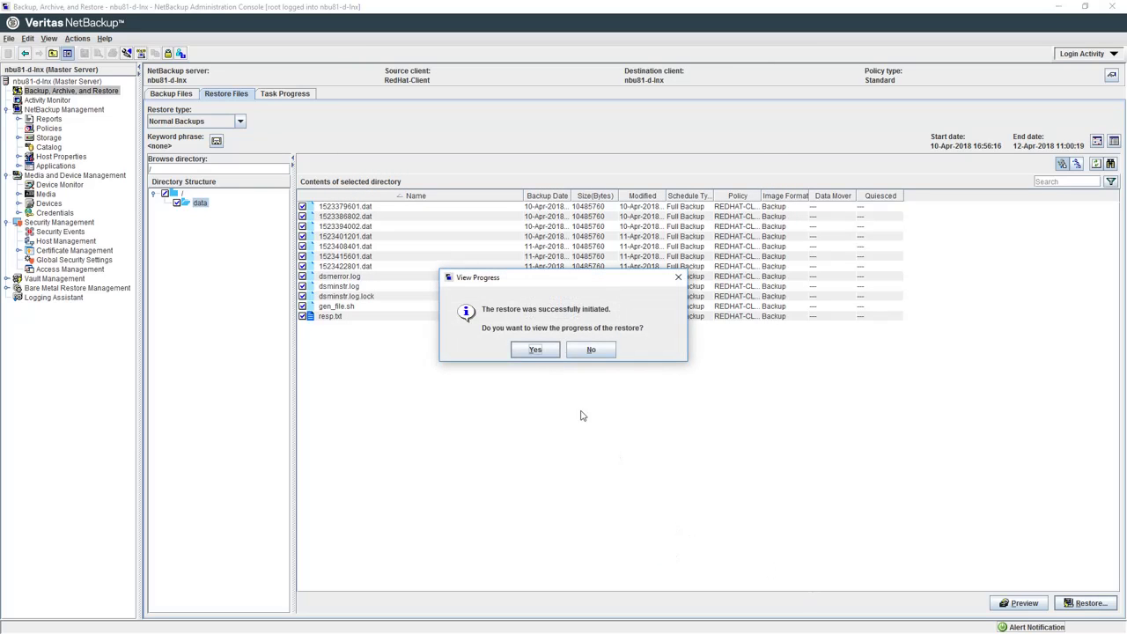
# Step: Follow restore job 84 in the task progress view and scroll its log of files restored into /restore
pyautogui.click(544, 351)
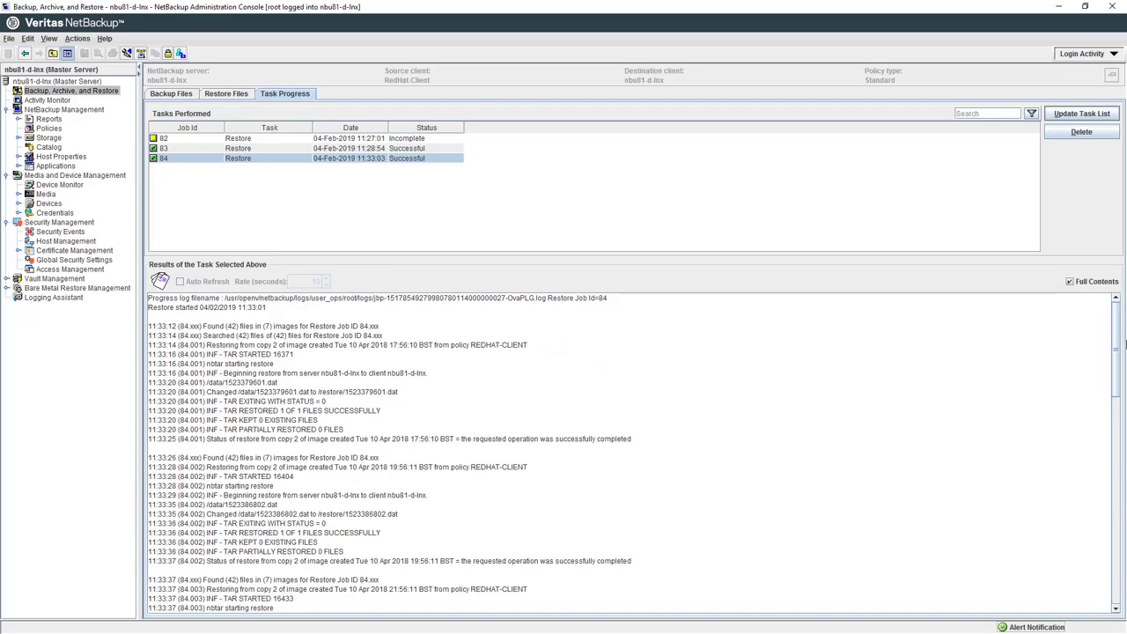
pyautogui.scroll(-15, 537, 528)
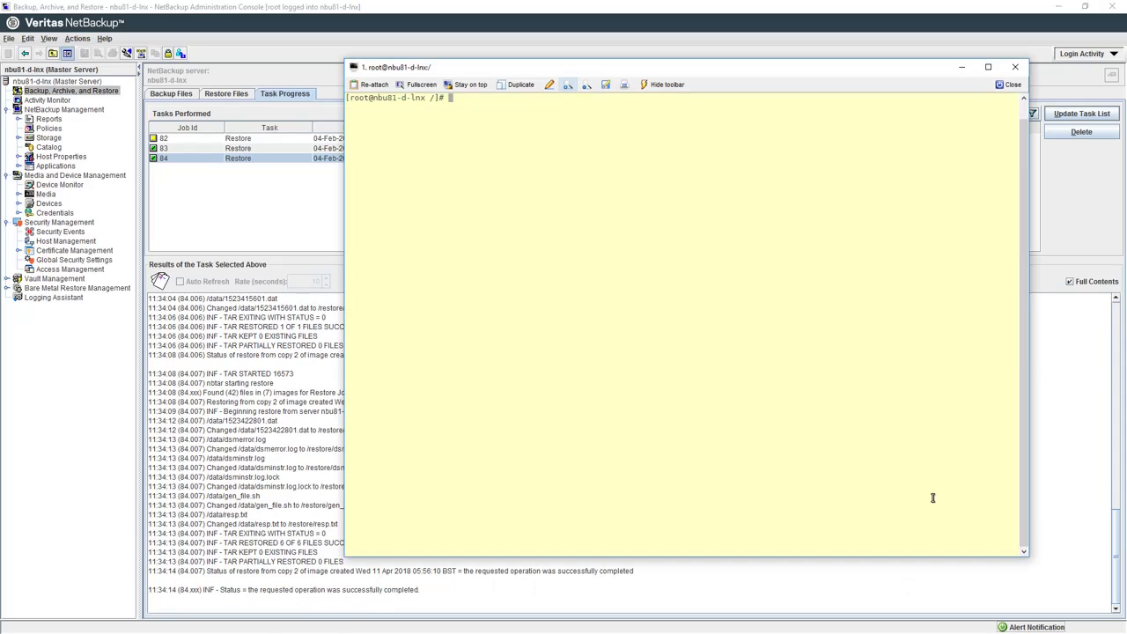
# Step: Change into /restore and list the restored files with ls -l
pyautogui.write('cd /restore/')
pyautogui.press('Return')
pyautogui.write('ls -l')
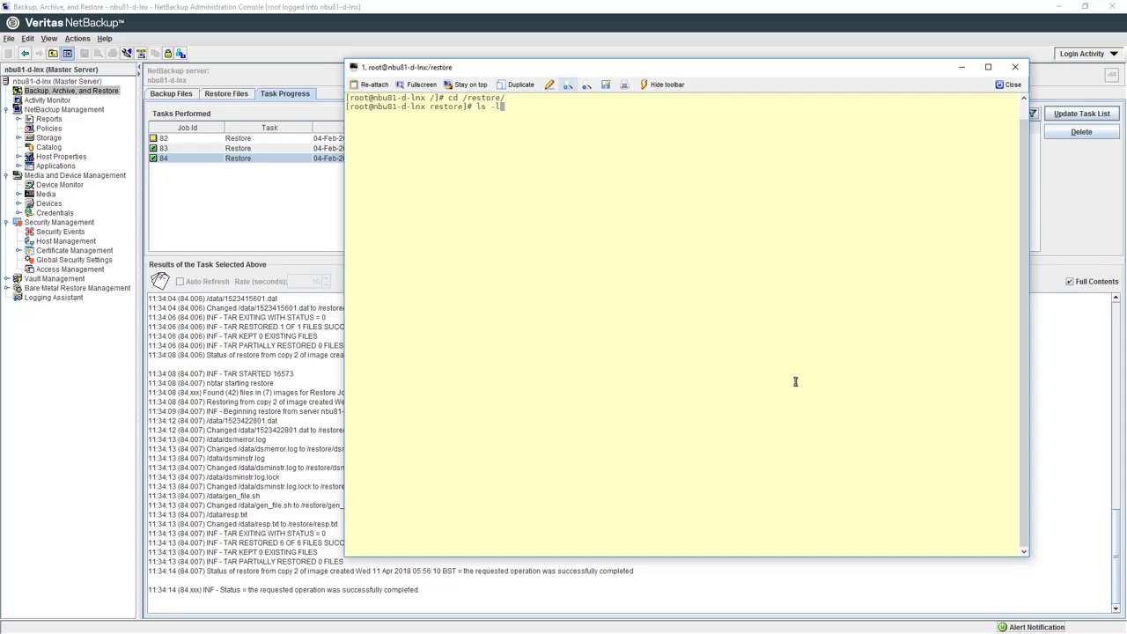
pyautogui.press('Return')
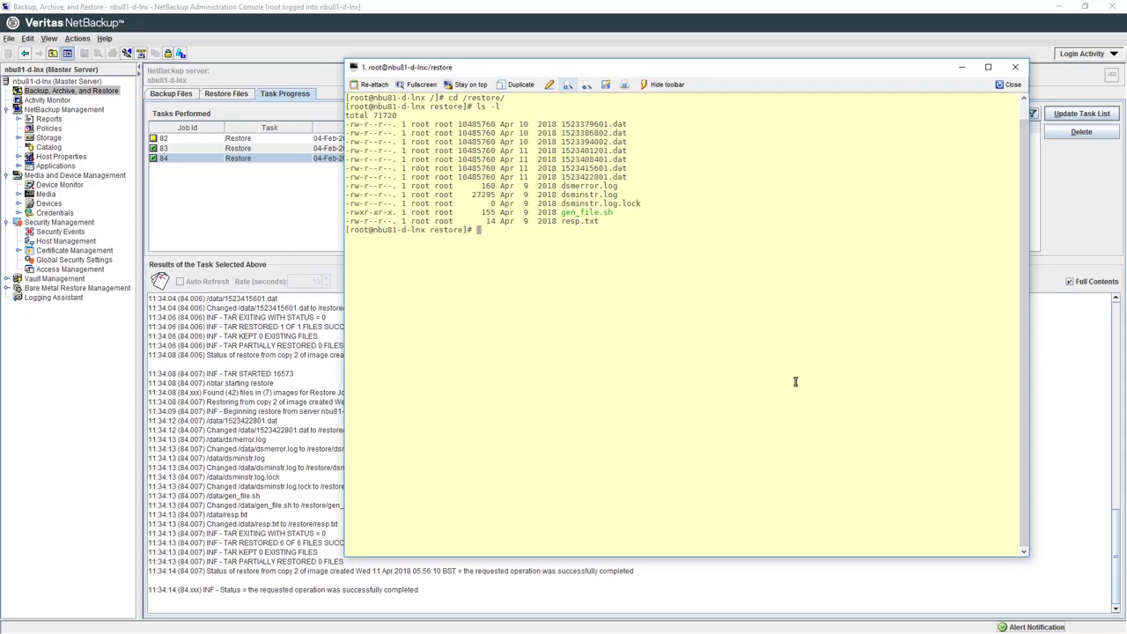
# Step: Display dsminstr.log with cat, pasting its name from the listing
pyautogui.write('cat')
pyautogui.doubleClick(598, 194)
pyautogui.rightClick(644, 187)
pyautogui.press('Return')
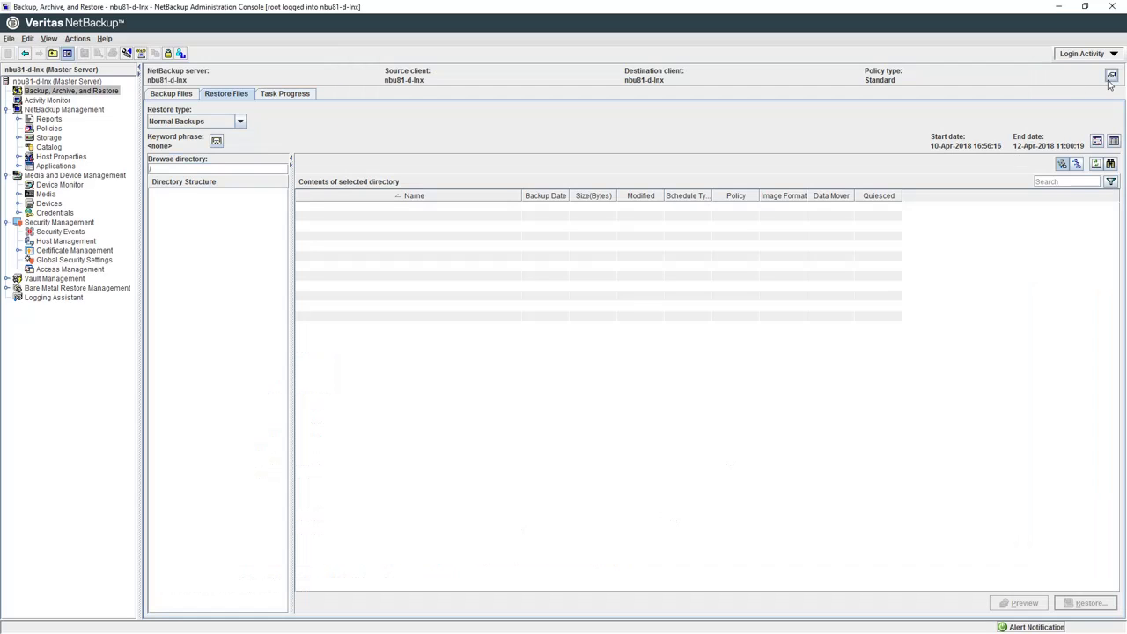
# Step: Add win2k12r2-data to the NetBackup client list
pyautogui.click(1111, 76)
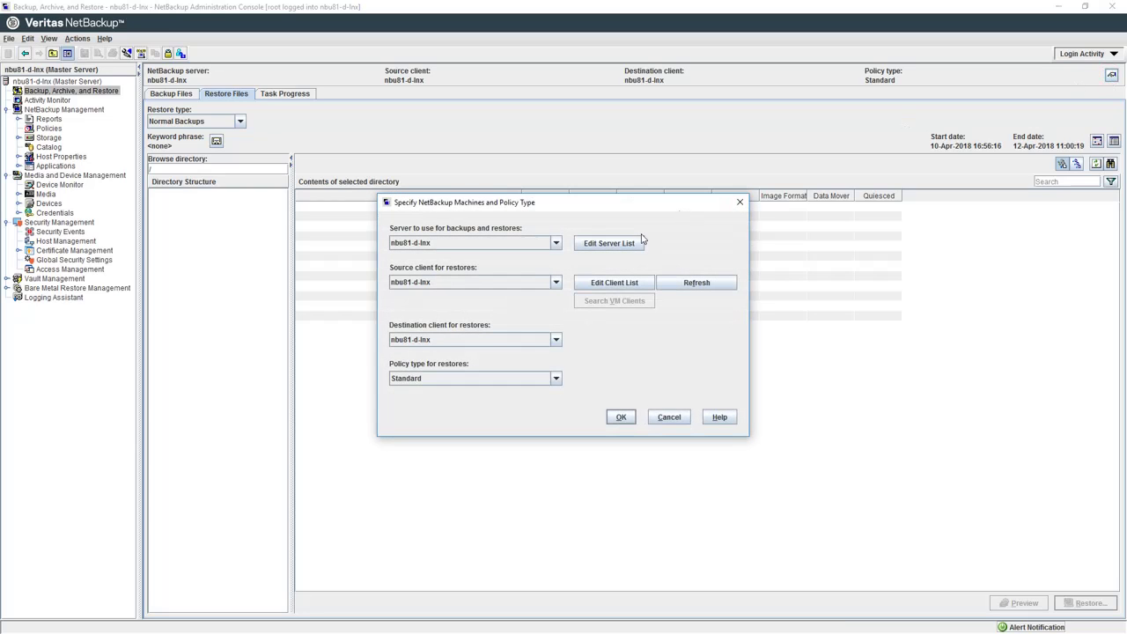
pyautogui.click(627, 287)
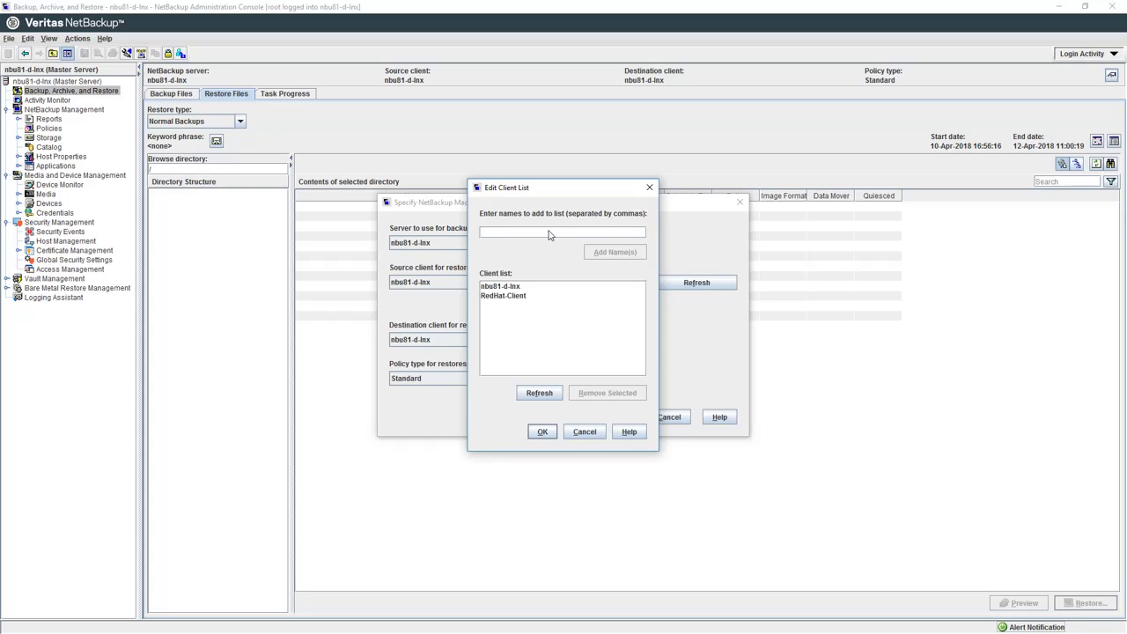
pyautogui.write('win2')
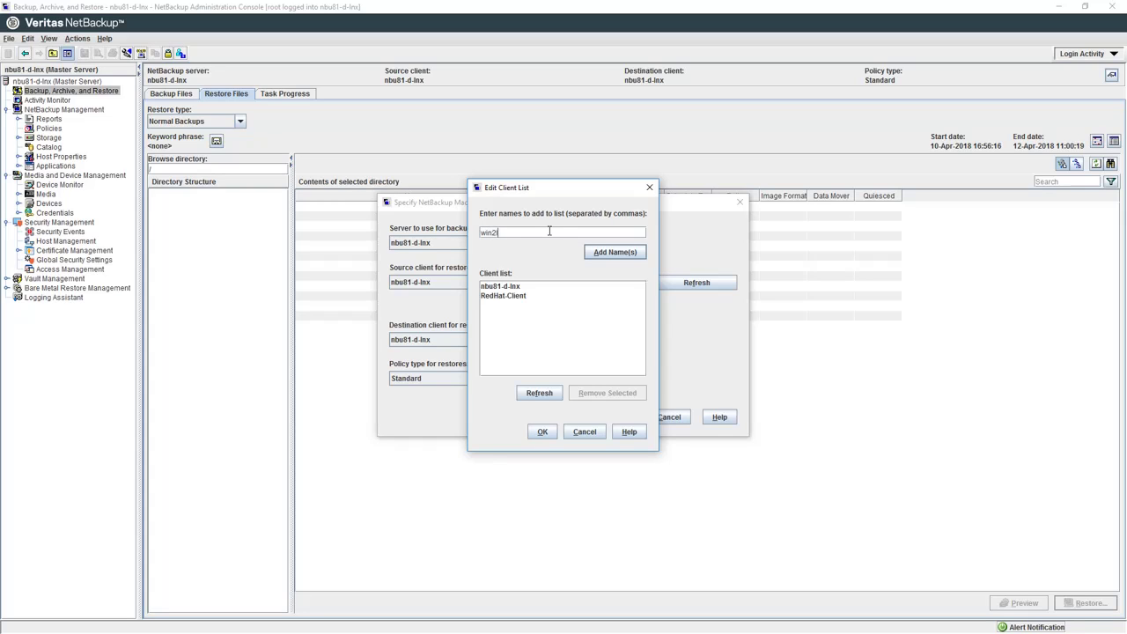
pyautogui.write('k12r2-data')
pyautogui.click(628, 253)
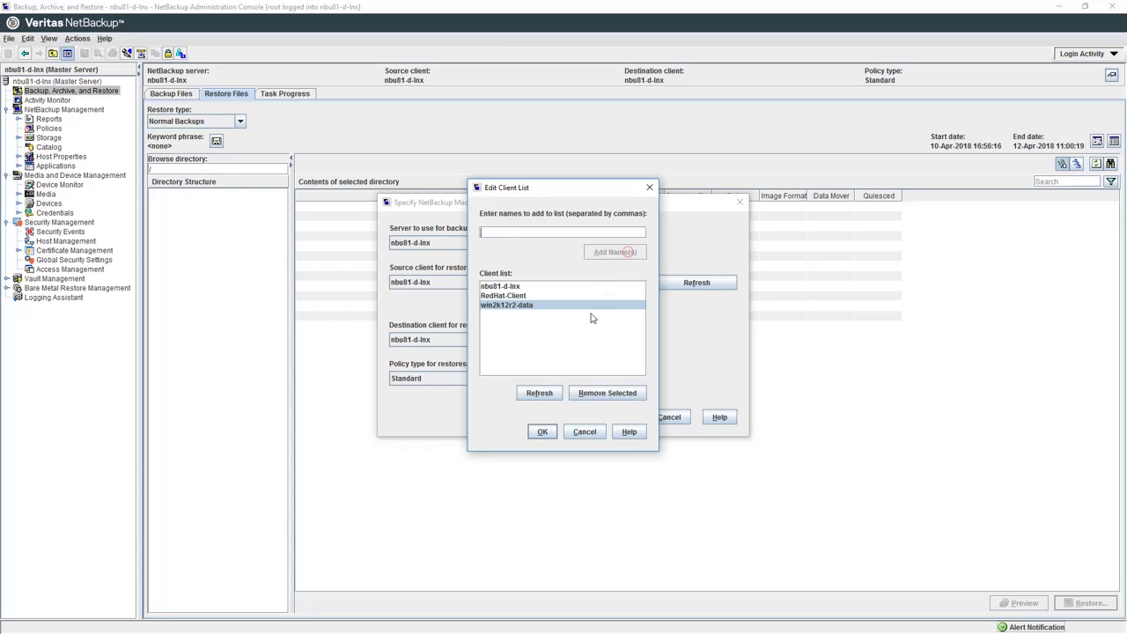
pyautogui.click(543, 431)
# Step: Set the policy type to MS-Windows and confirm win2k12r2-data as source and destination client
pyautogui.click(555, 378)
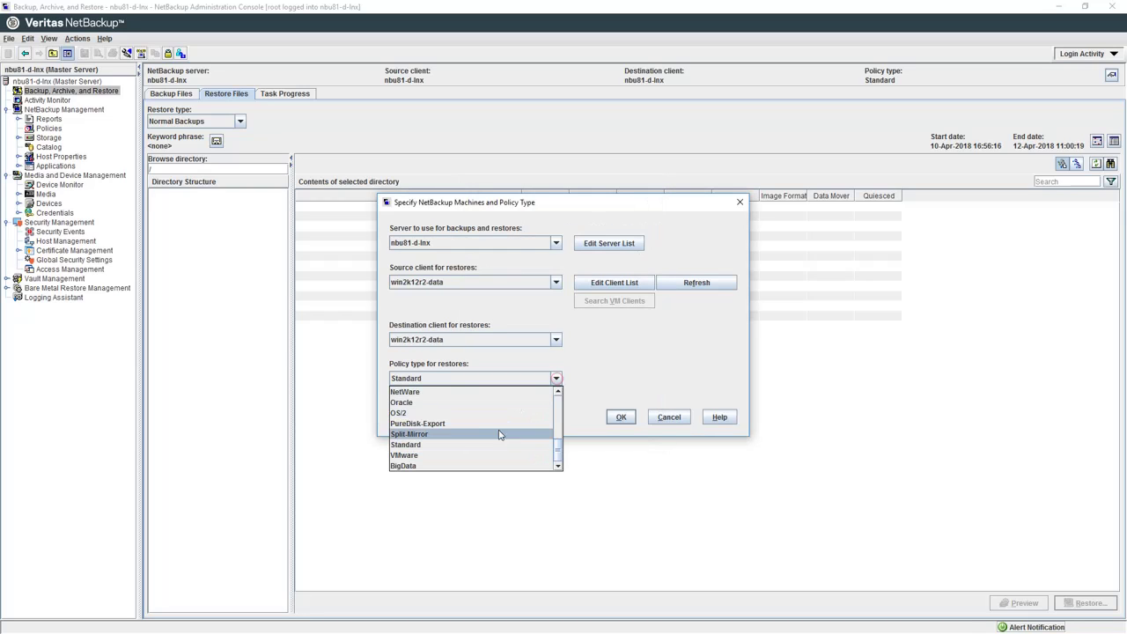
pyautogui.scroll(2, 477, 437)
pyautogui.click(434, 433)
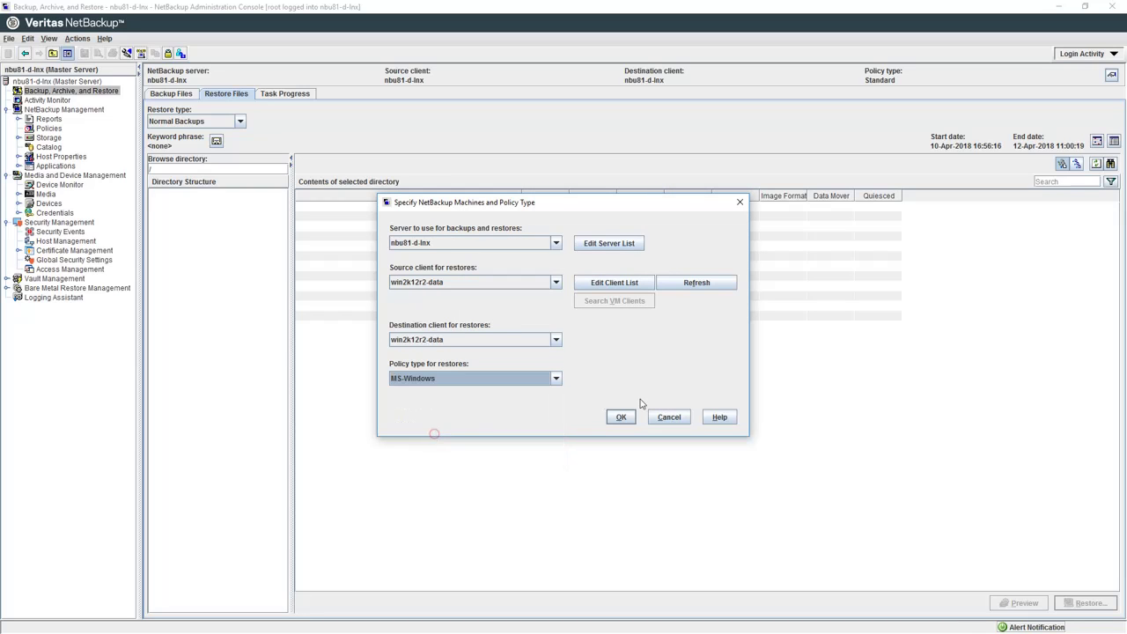
pyautogui.click(620, 417)
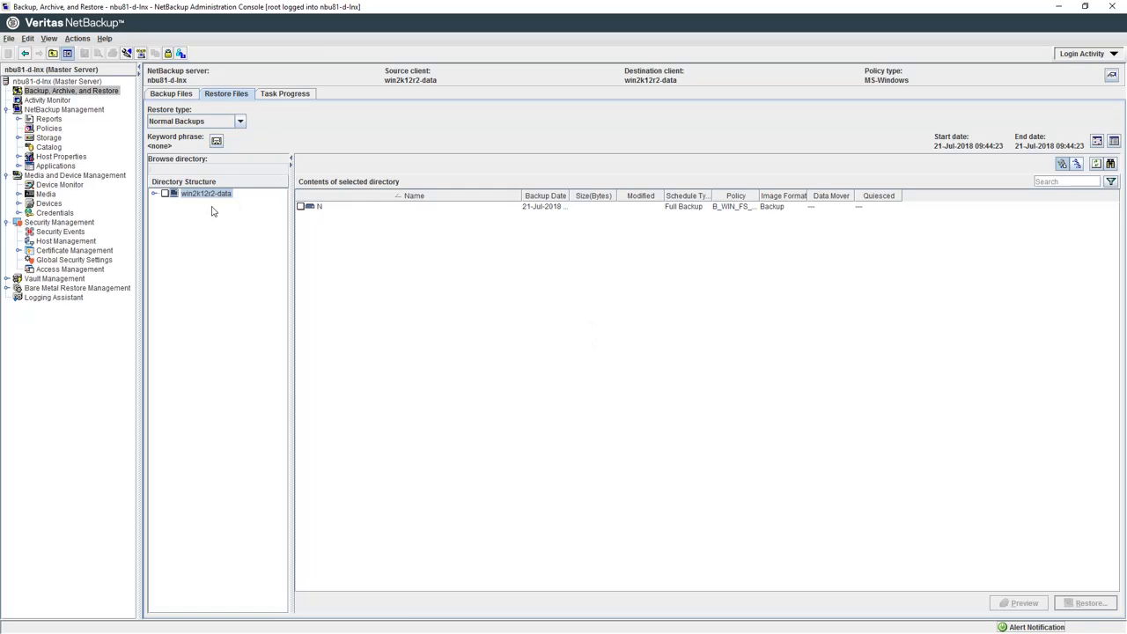
# Step: Expand win2k12r2-data and drive N, mark the test folder, and bring up Restore Marked Files
pyautogui.click(153, 193)
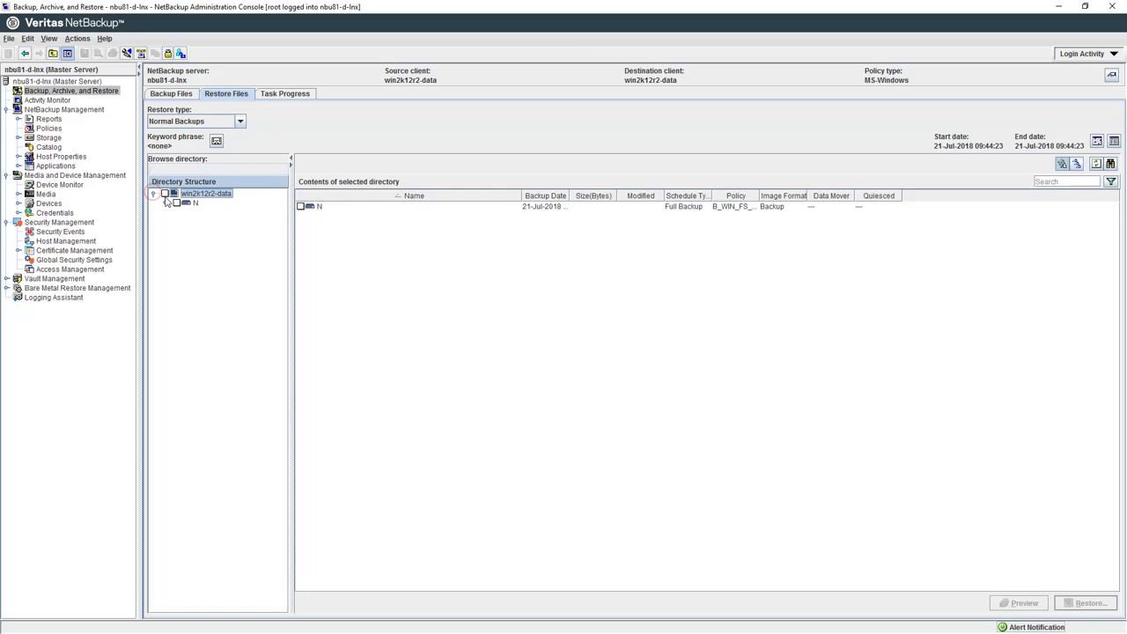
pyautogui.click(164, 203)
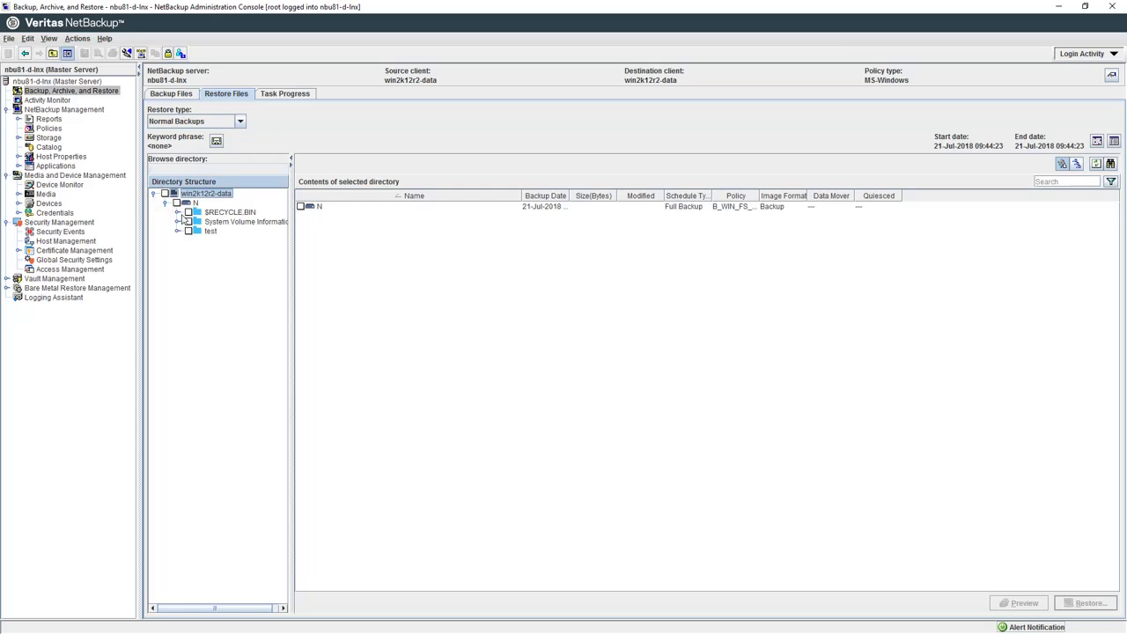
pyautogui.click(187, 230)
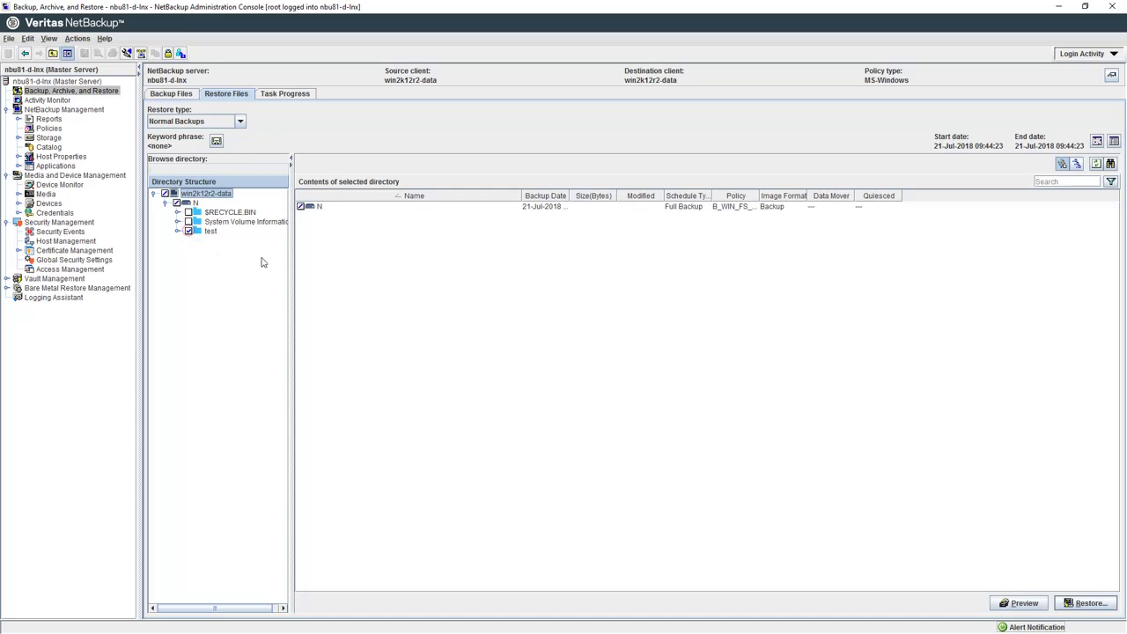
pyautogui.click(1089, 604)
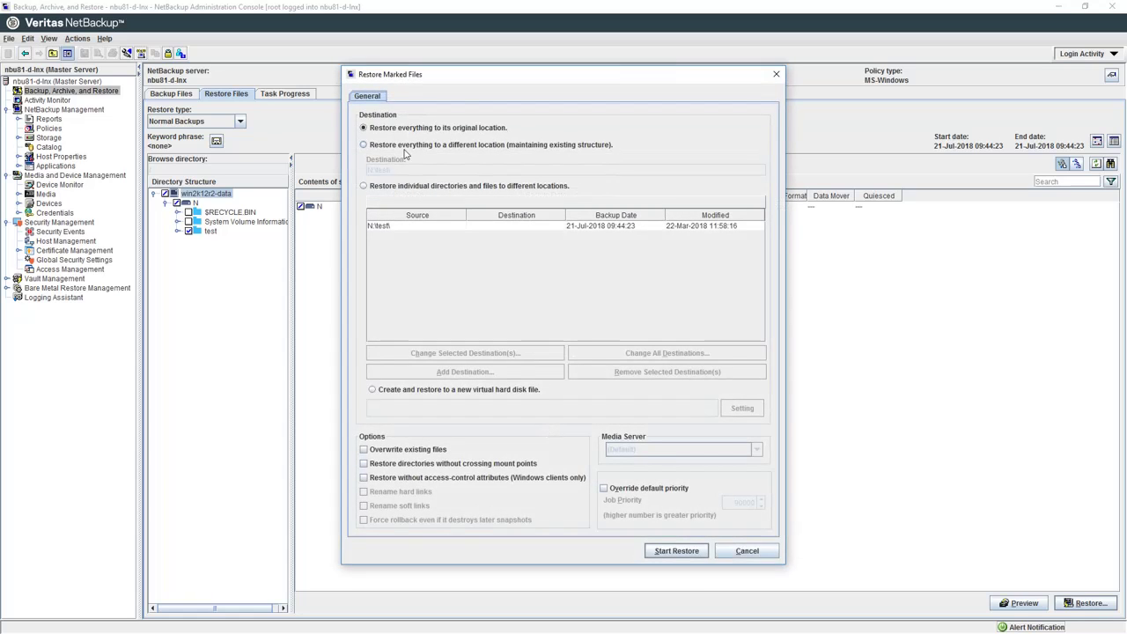
# Step: Restore N:\test\ to the different location N:\restore and watch its progress
pyautogui.click(405, 146)
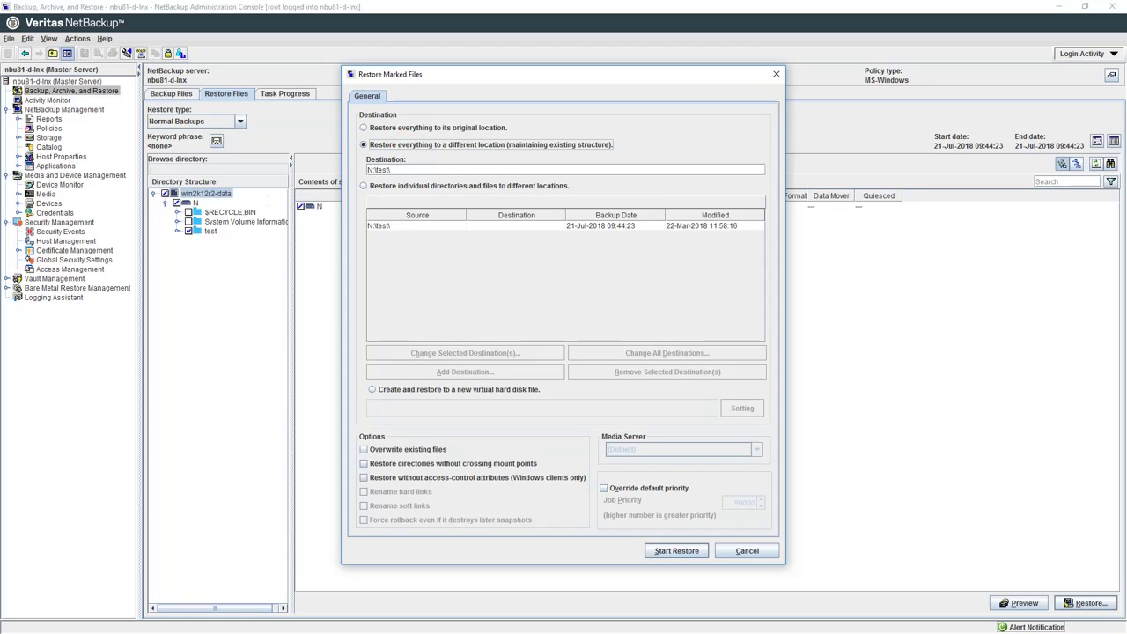
pyautogui.hotkey('alt', 'Tab')
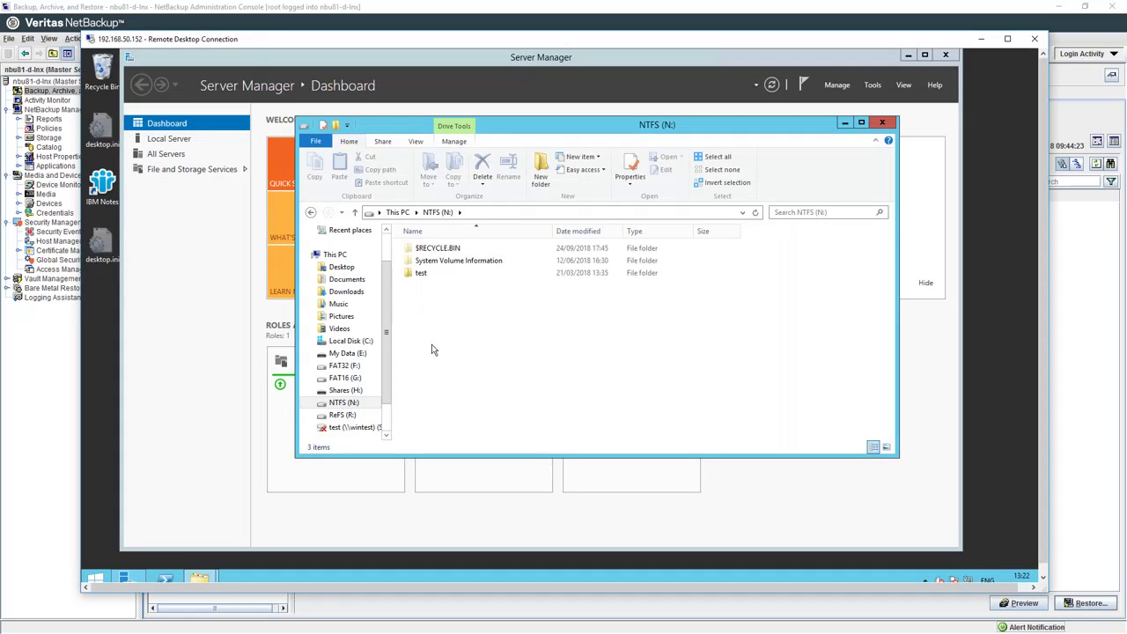
pyautogui.hotkey('alt', 'Tab')
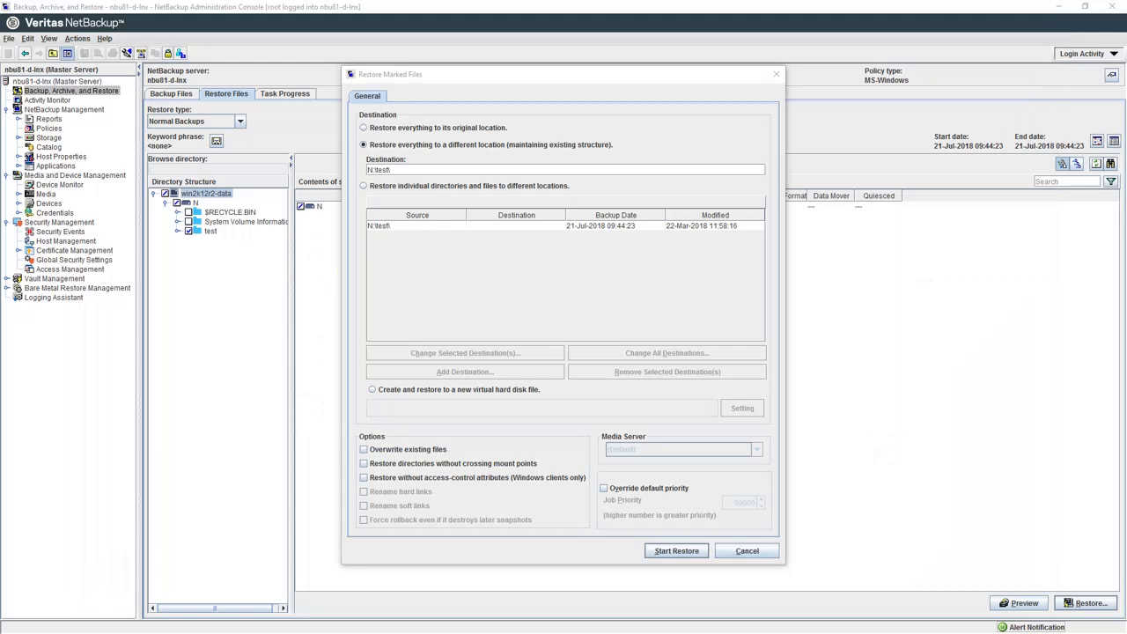
pyautogui.click(446, 169)
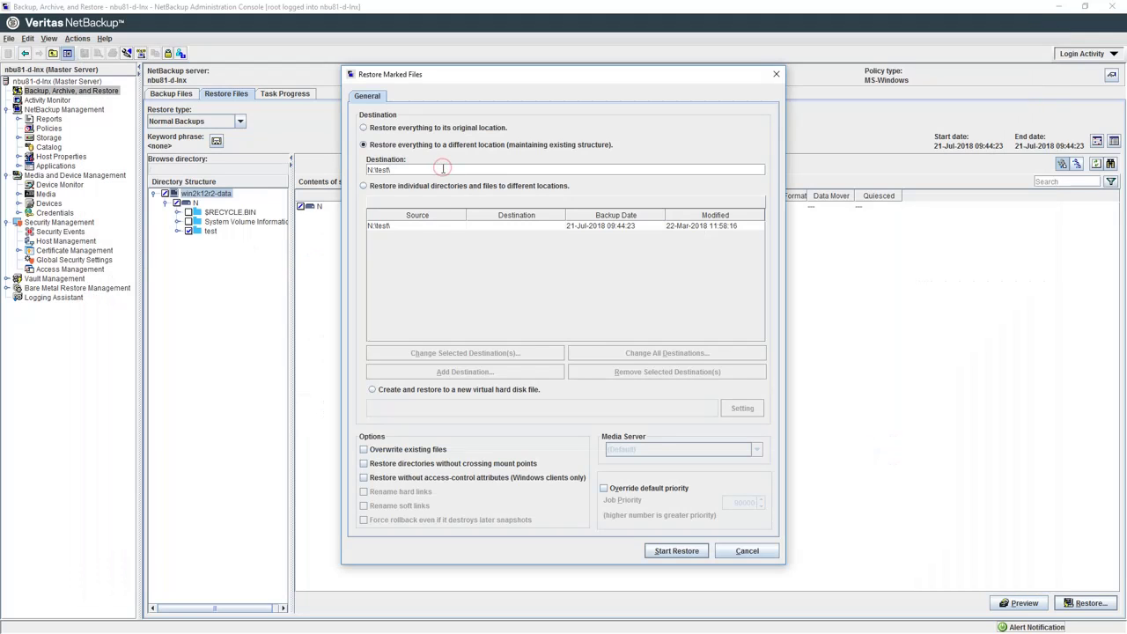
pyautogui.press('BackSpace')
pyautogui.press('BackSpace')
pyautogui.press('BackSpace')
pyautogui.press('BackSpace')
pyautogui.press('BackSpace')
pyautogui.write('restore')
pyautogui.click(685, 552)
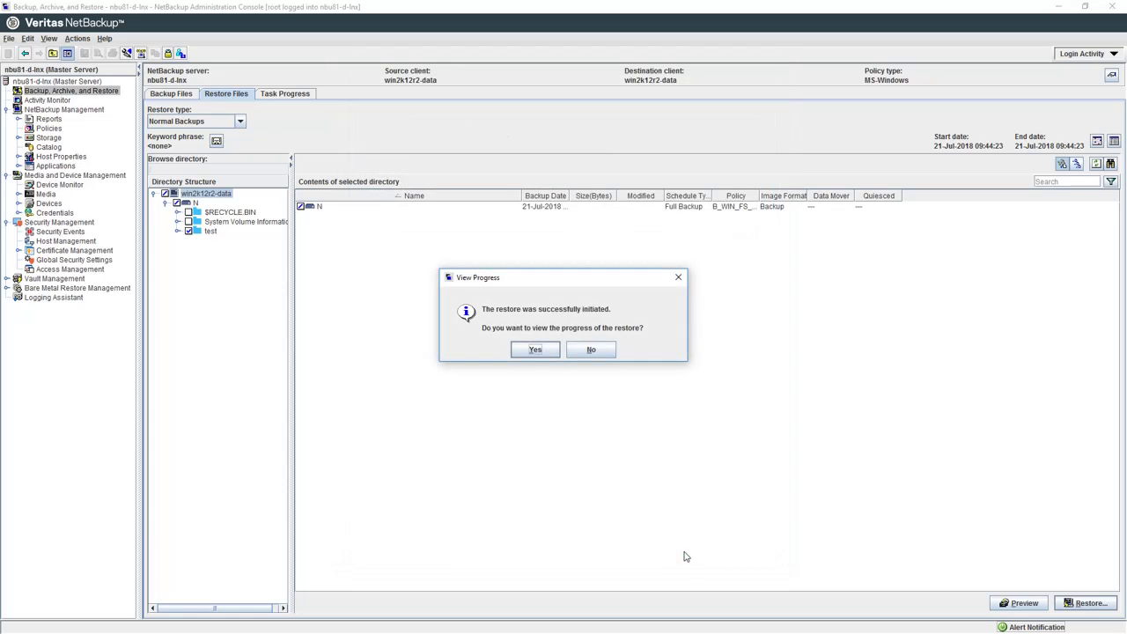
pyautogui.click(534, 350)
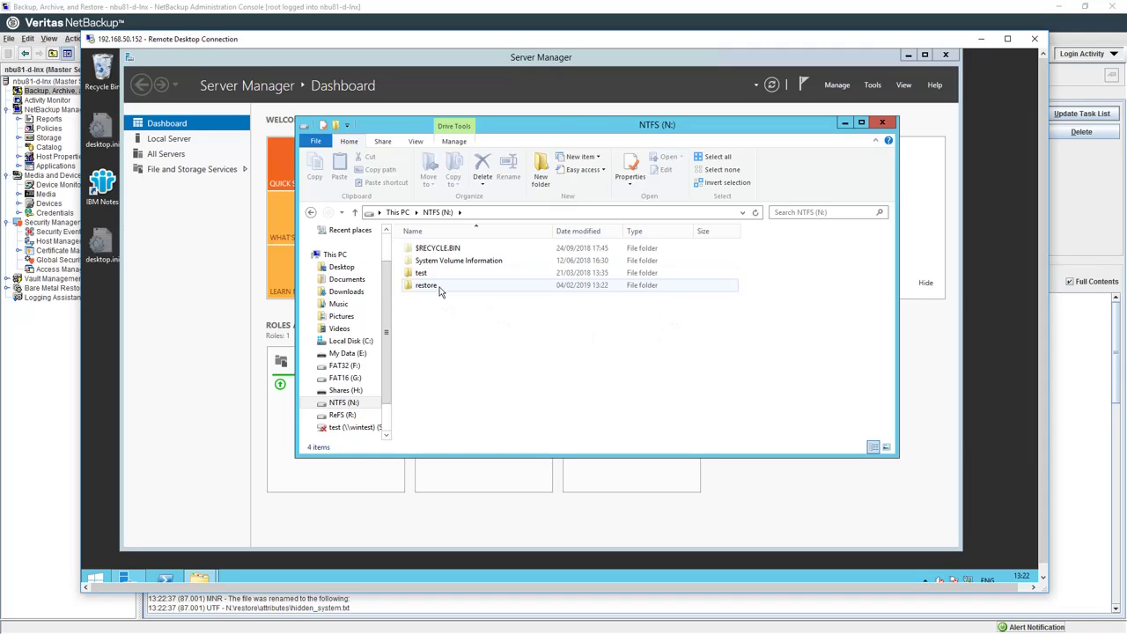
# Step: On the Windows client, open N:\restore and view MyFirstFile.txt showing Hello World
pyautogui.doubleClick(439, 287)
pyautogui.doubleClick(438, 309)
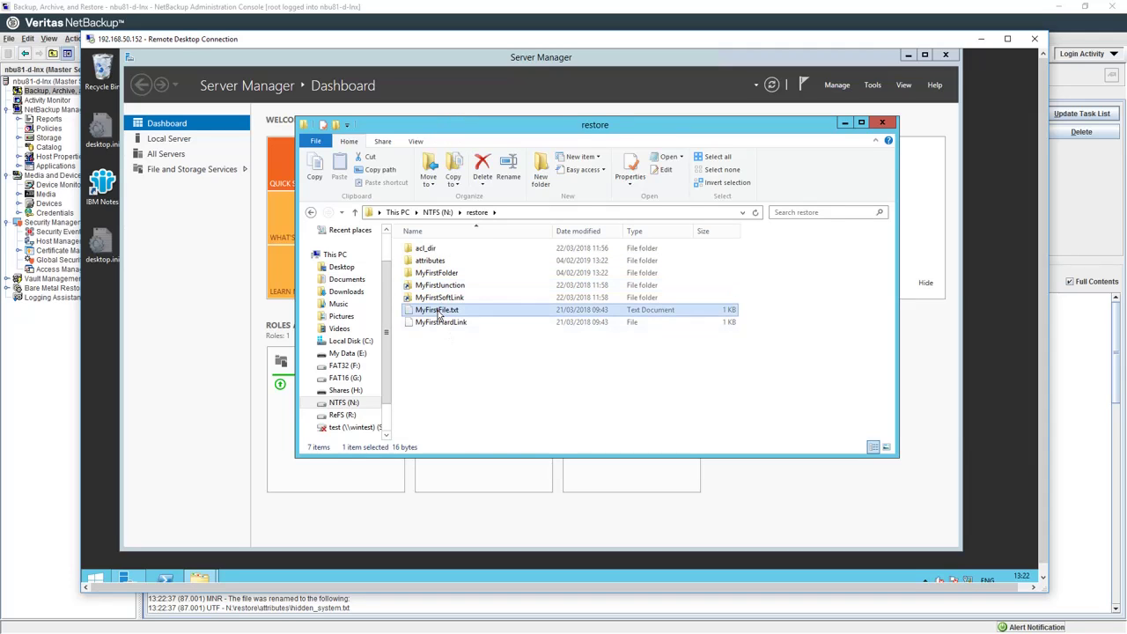